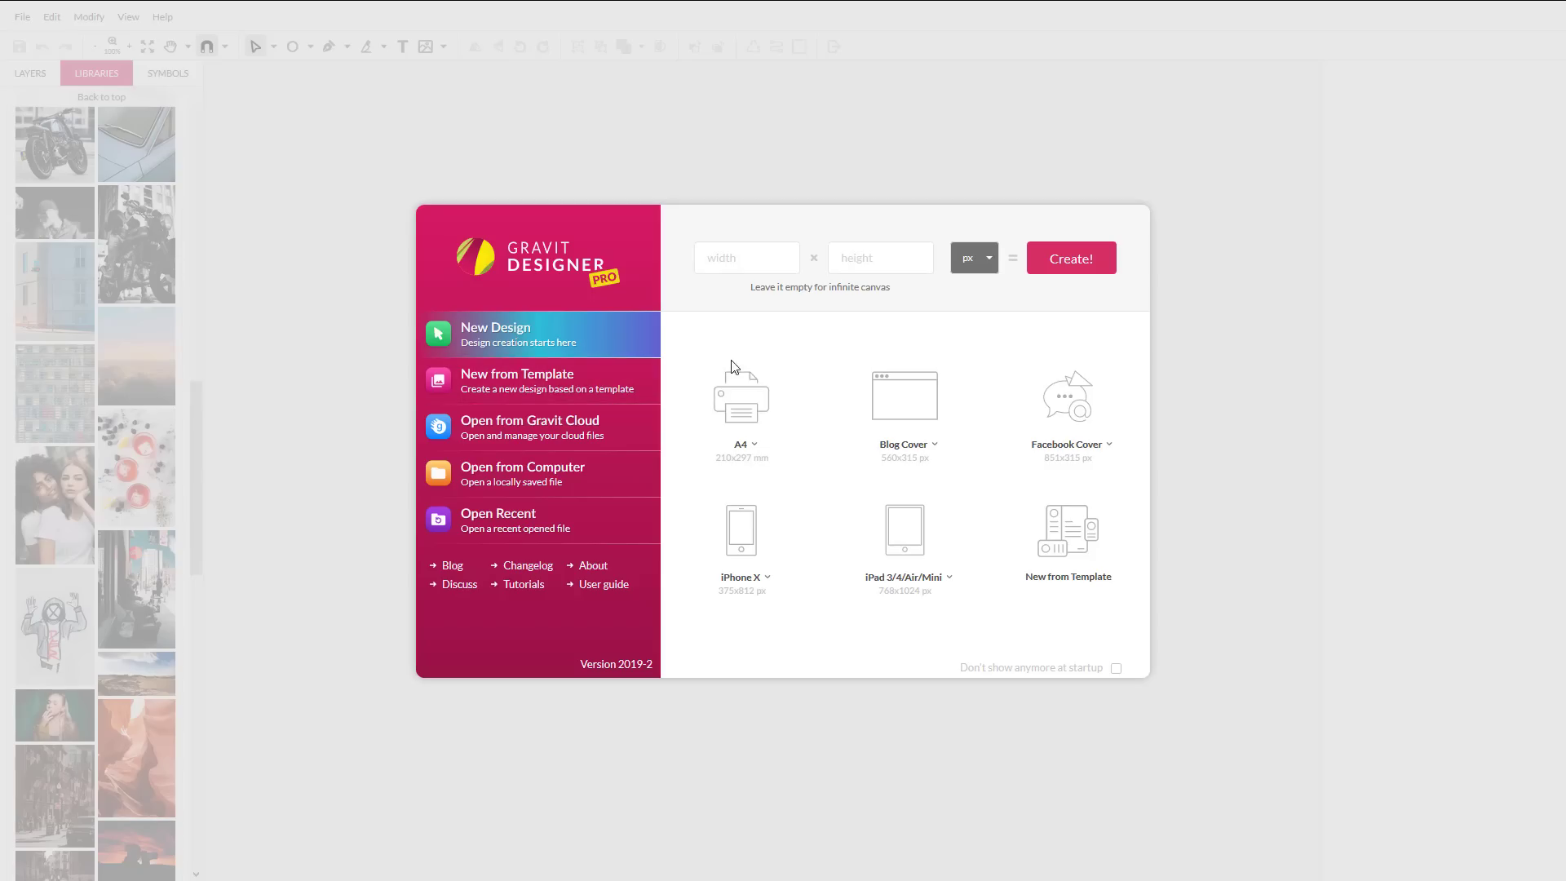
# Step: Browse the size presets and templates, then create a blank 768×1024 iPad 3/4/Air/Mini design
pyautogui.click(935, 445)
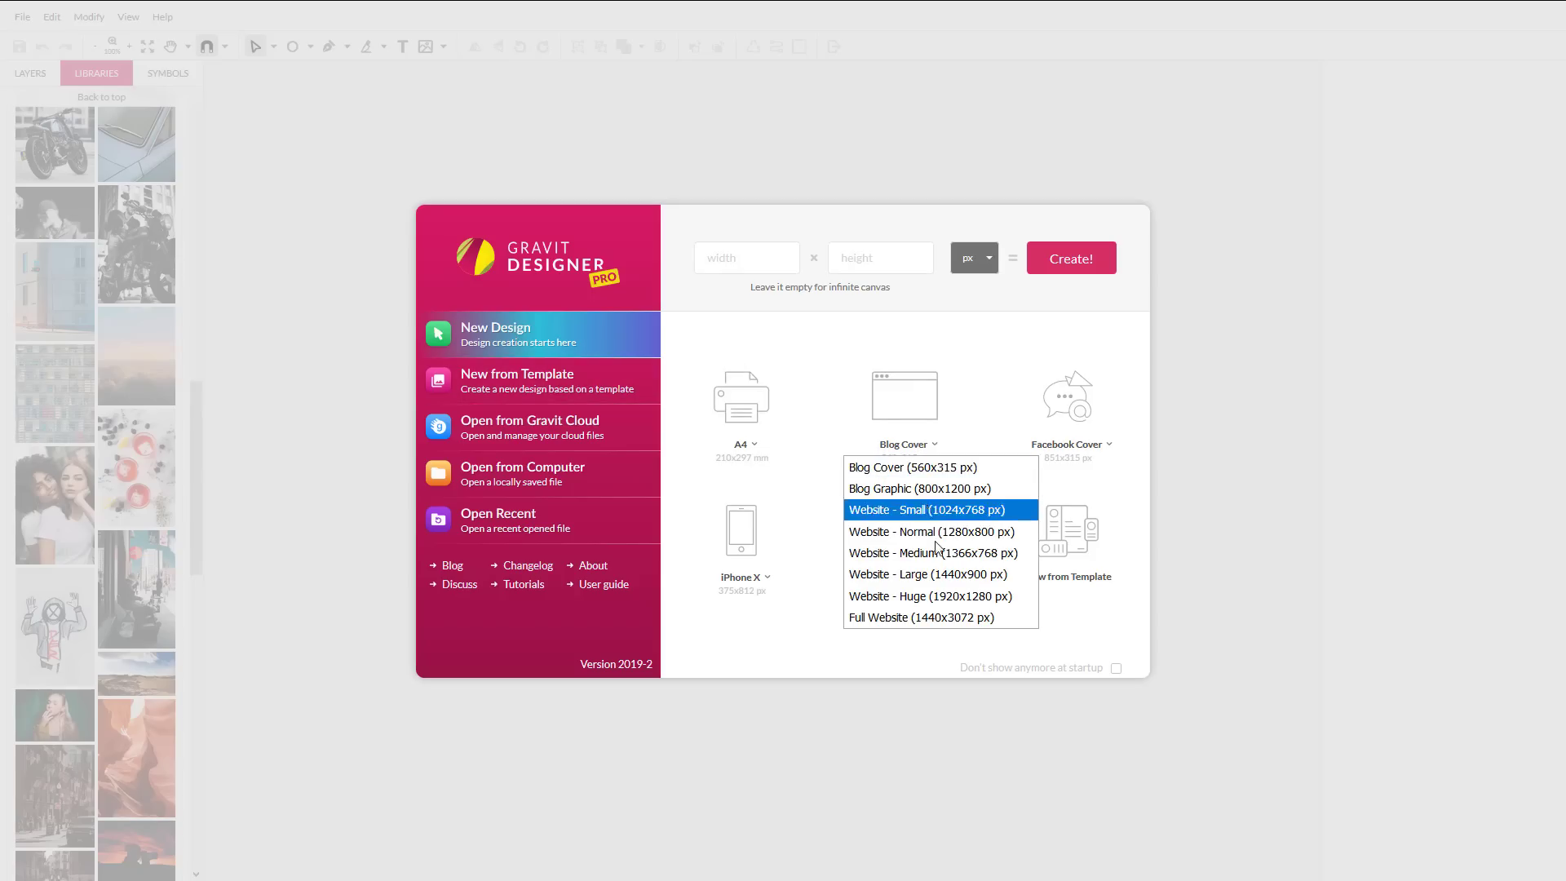
pyautogui.click(804, 600)
pyautogui.click(770, 576)
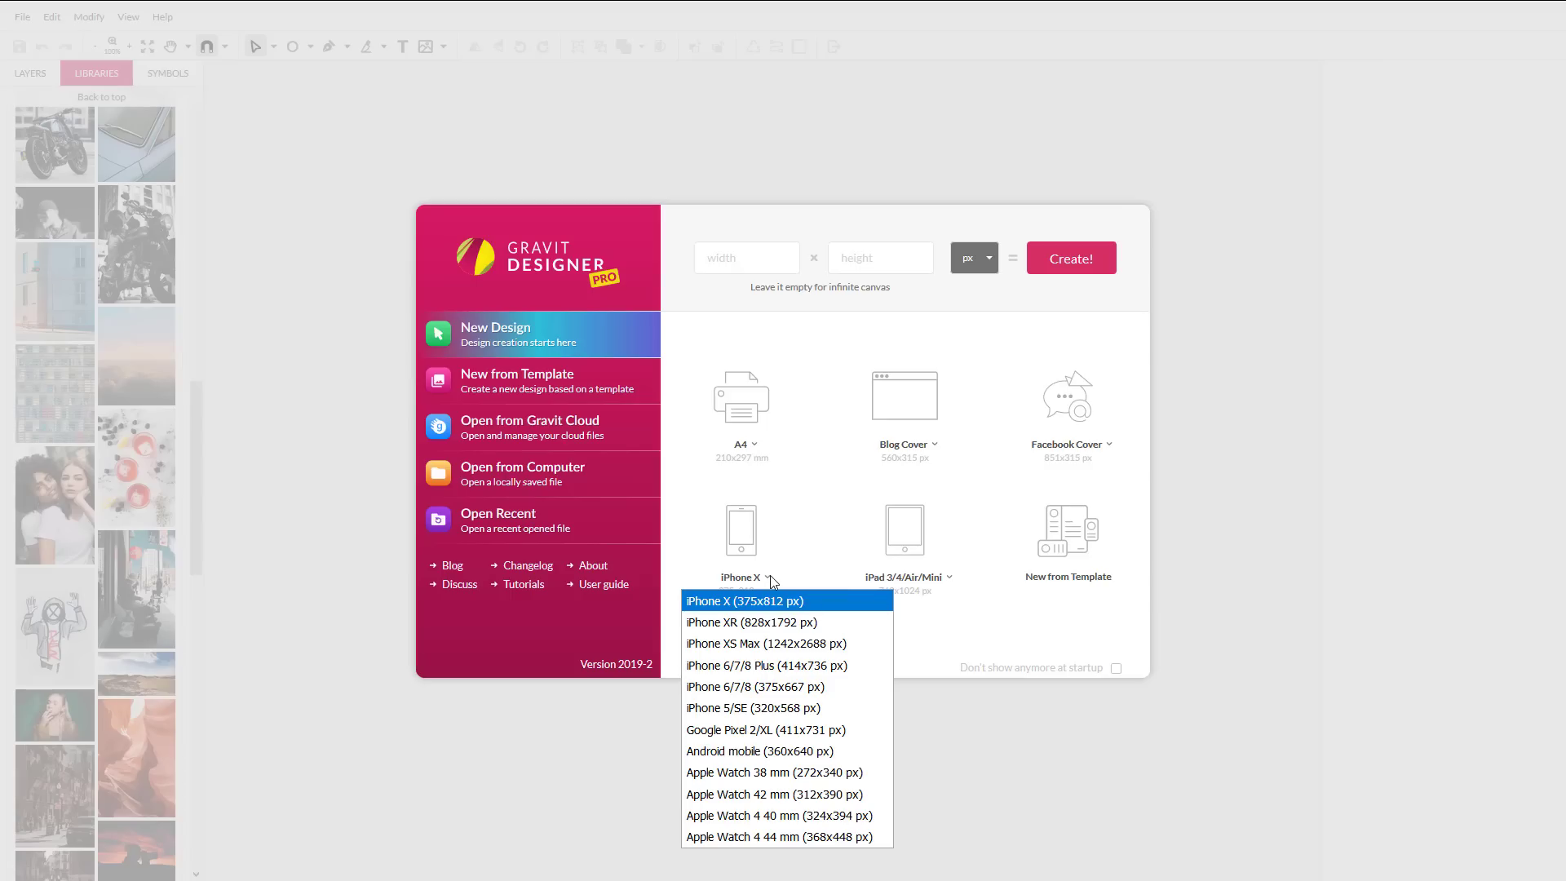
pyautogui.click(539, 391)
pyautogui.click(540, 392)
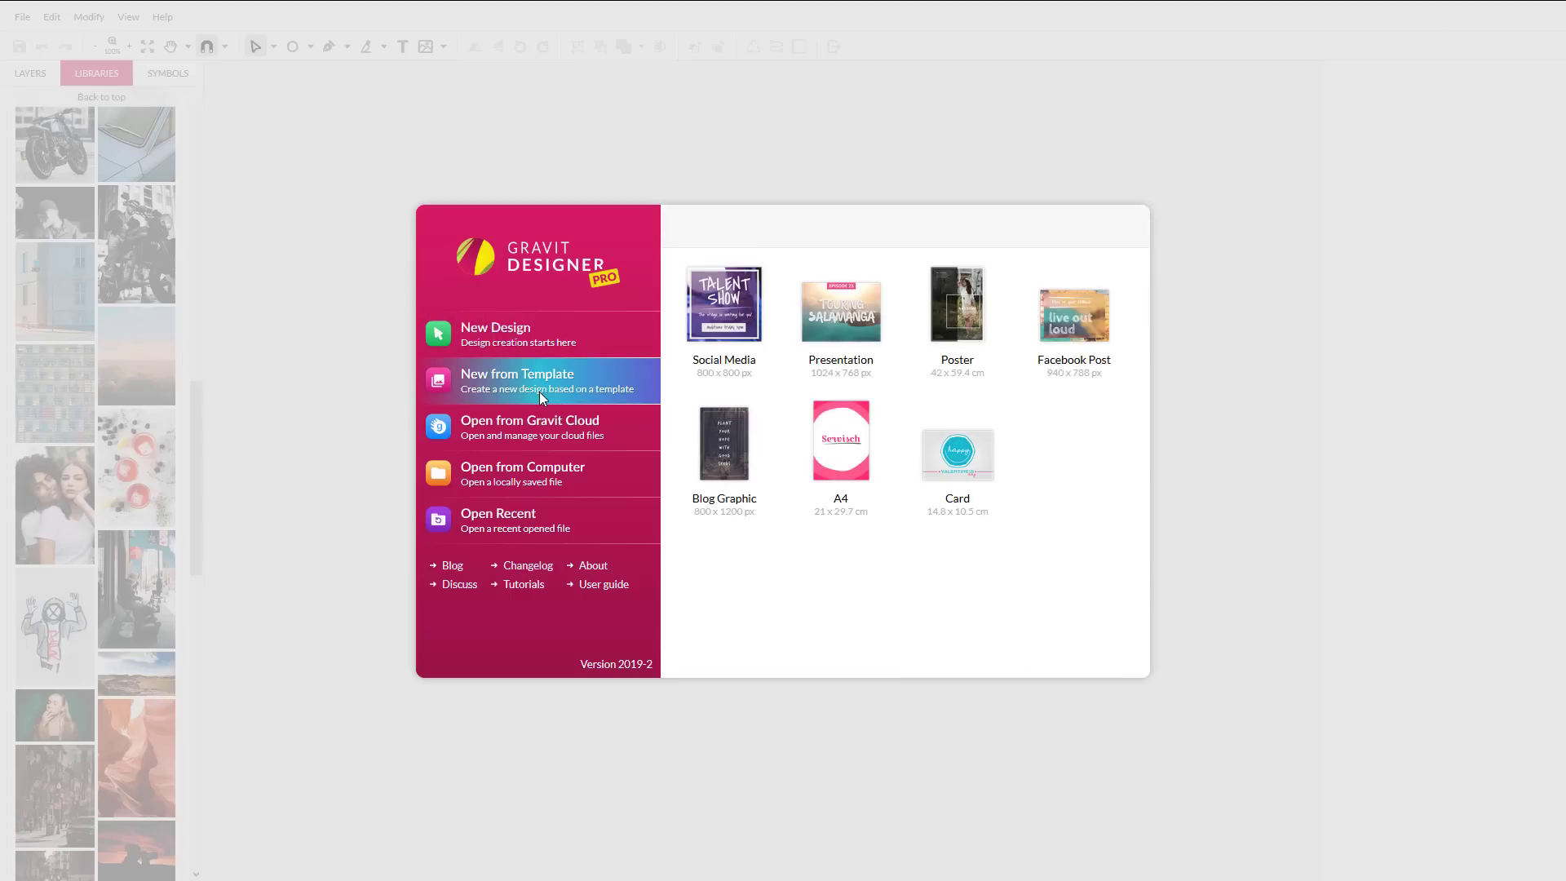
pyautogui.click(525, 337)
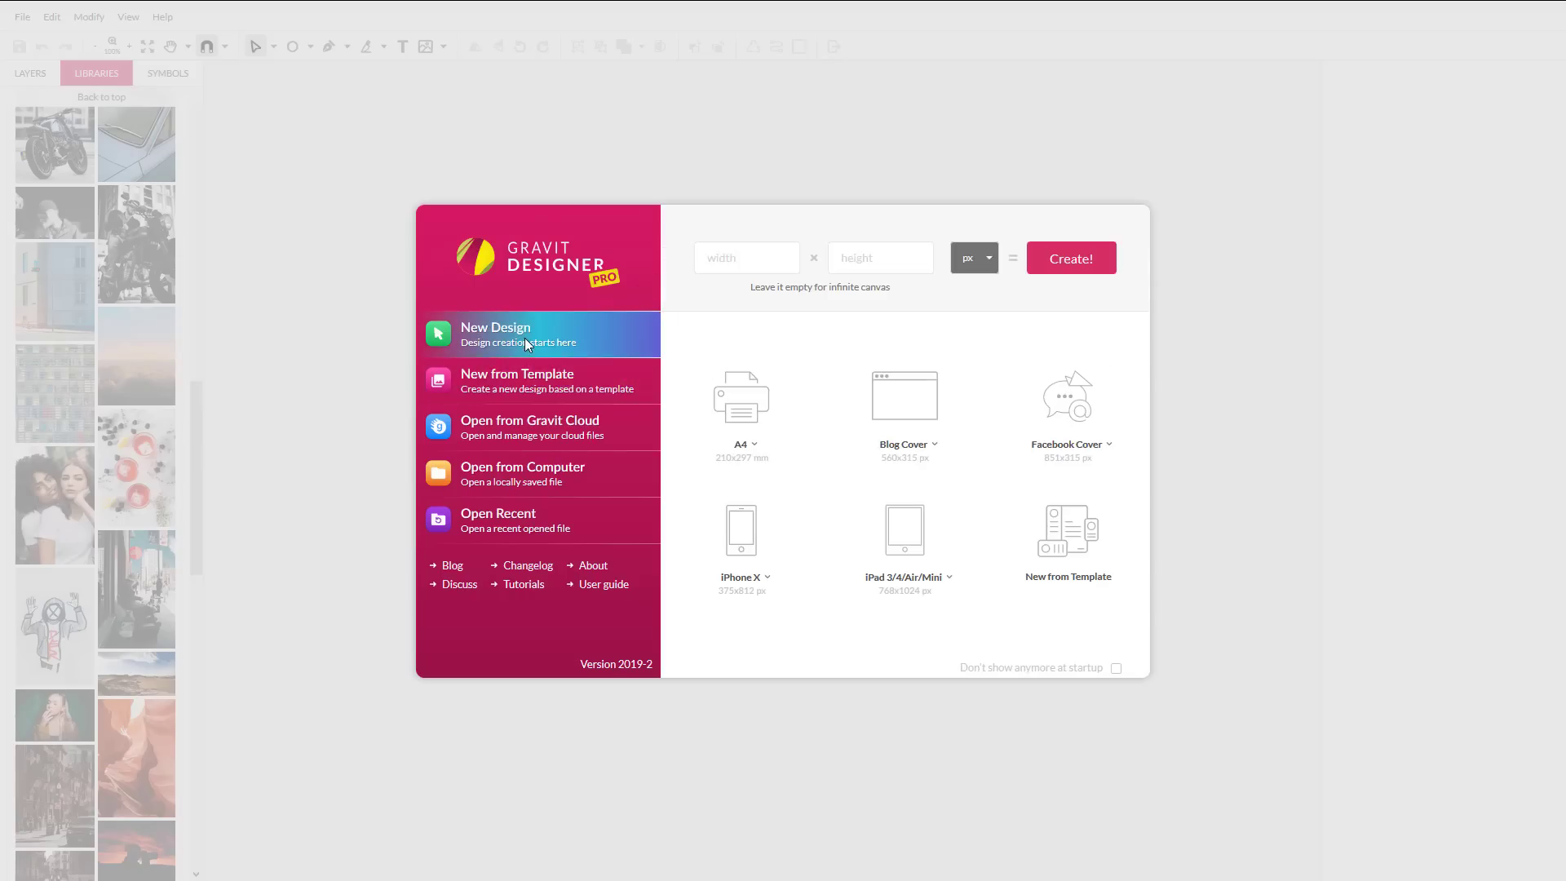
pyautogui.click(904, 539)
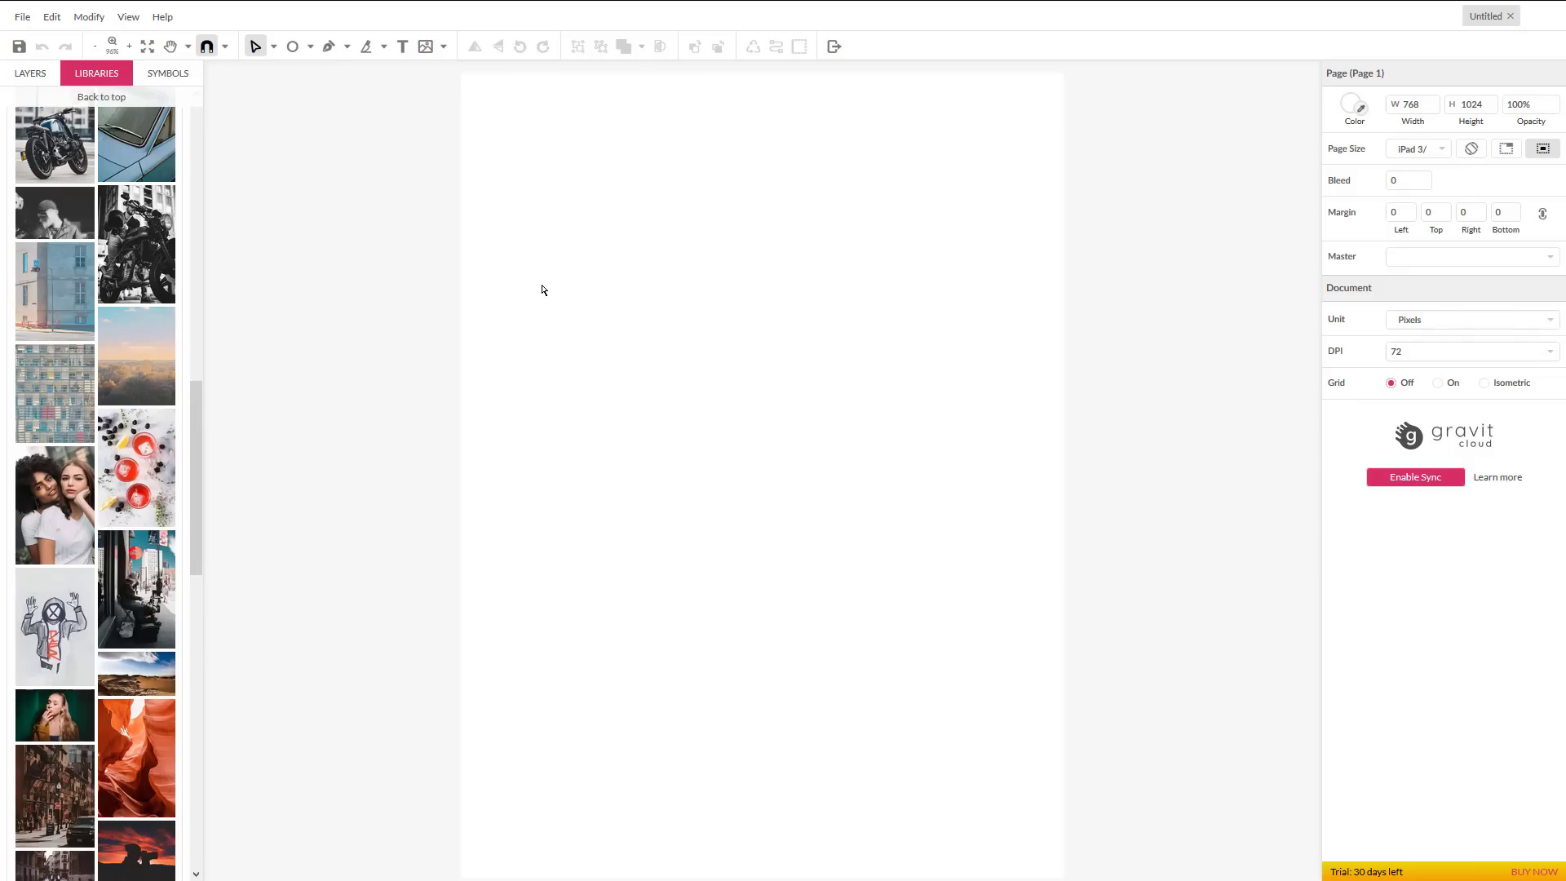
# Step: Activate the ellipse Shape tool in the toolbar
pyautogui.click(293, 48)
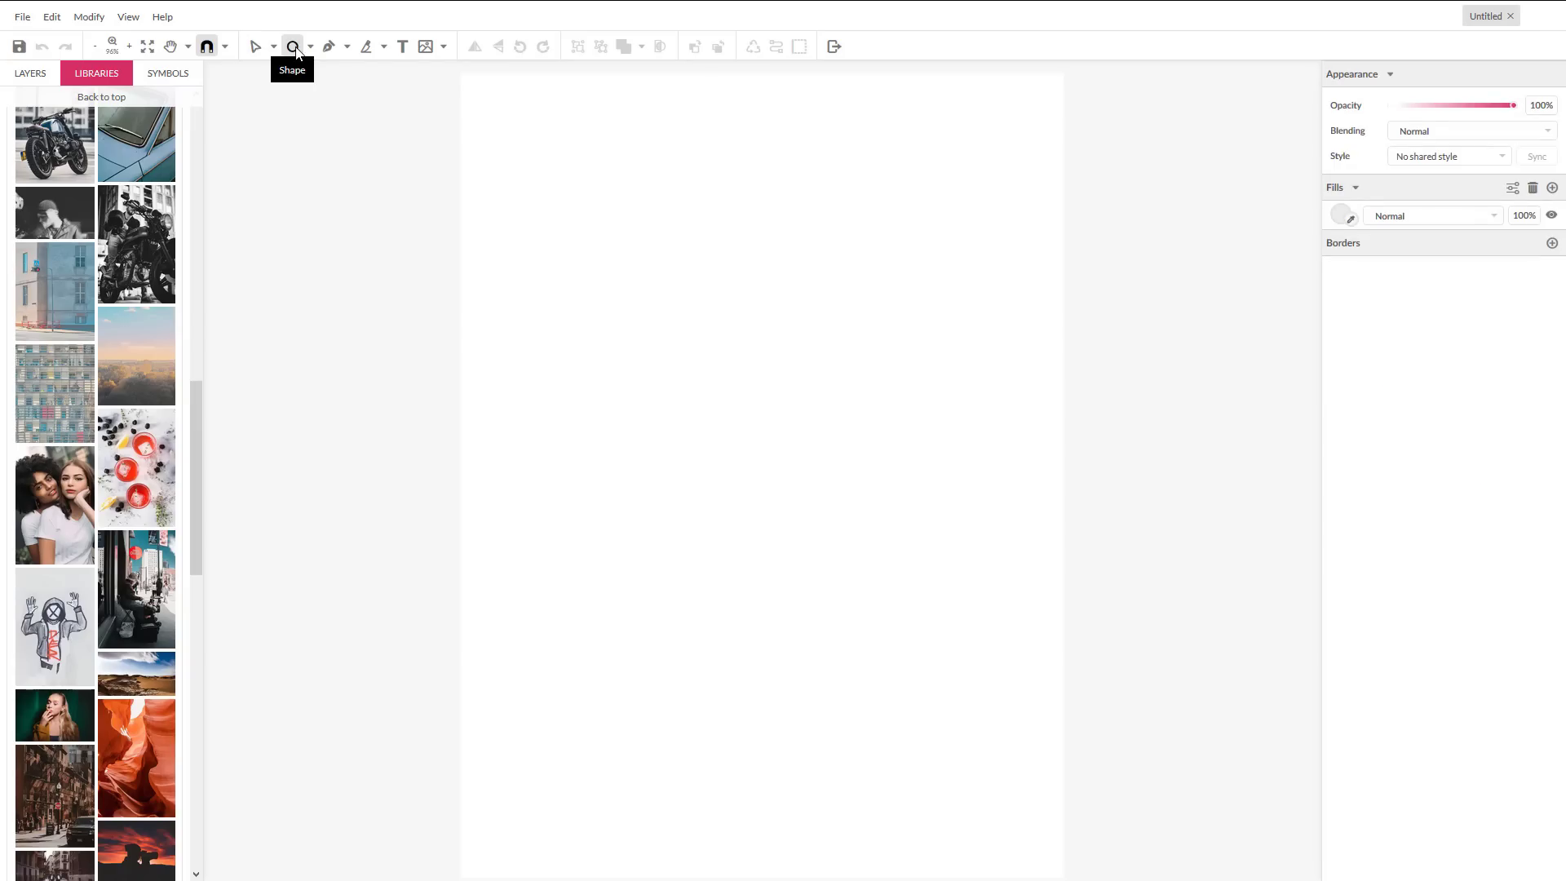
# Step: Draw a 341 × 279 ellipse near the top of the page and fill it red
pyautogui.moveTo(701, 243); pyautogui.dragTo(968, 463)
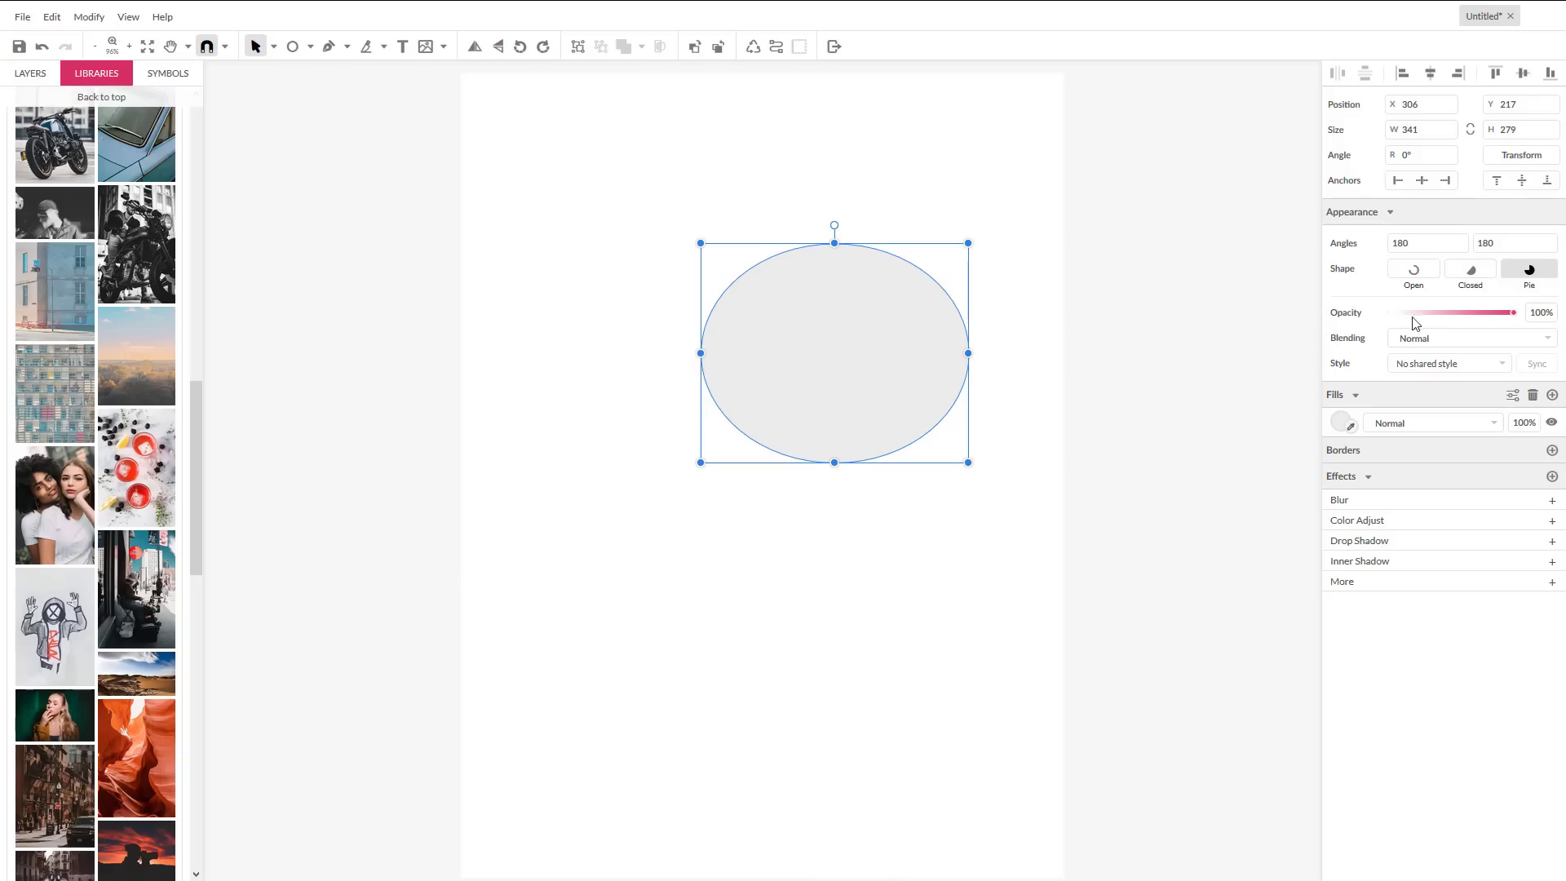
pyautogui.moveTo(1482, 318); pyautogui.dragTo(1529, 312)
pyautogui.click(1513, 343)
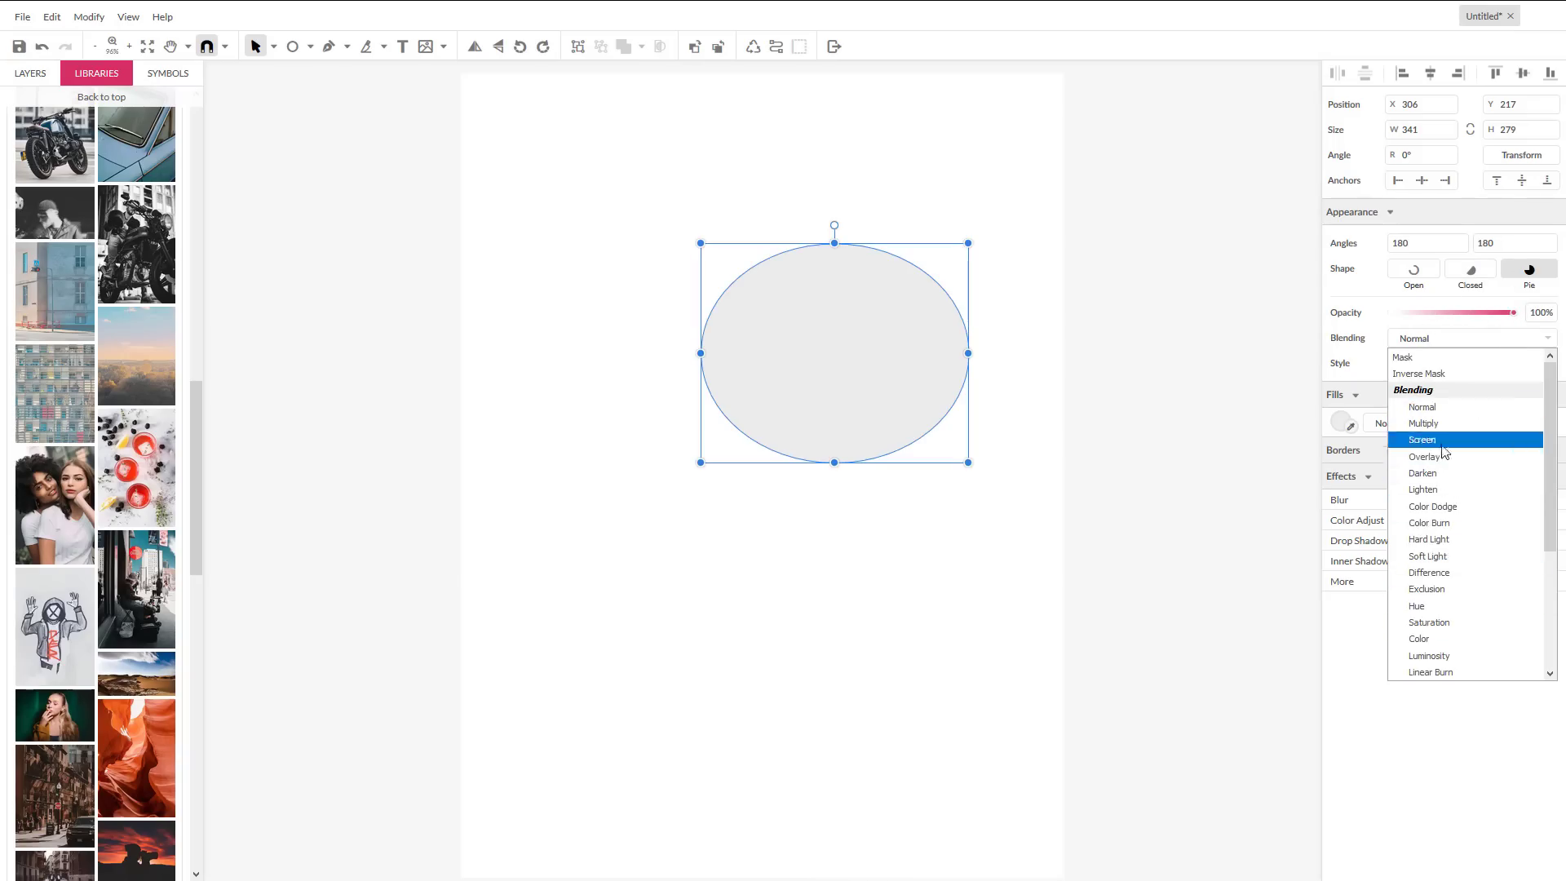
pyautogui.click(1366, 363)
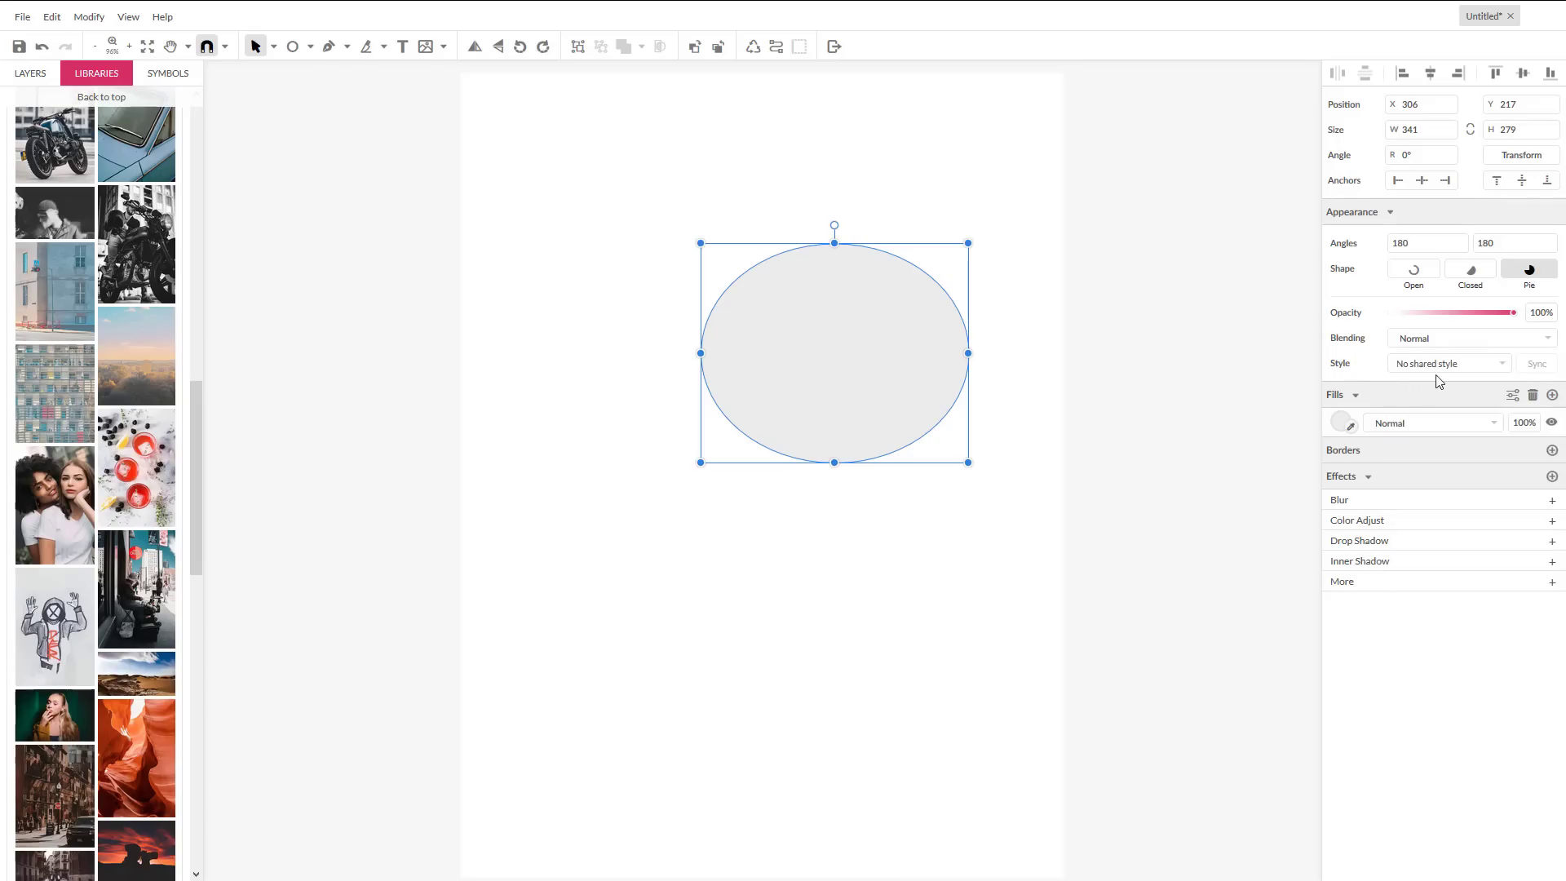
pyautogui.click(1342, 422)
pyautogui.click(1523, 463)
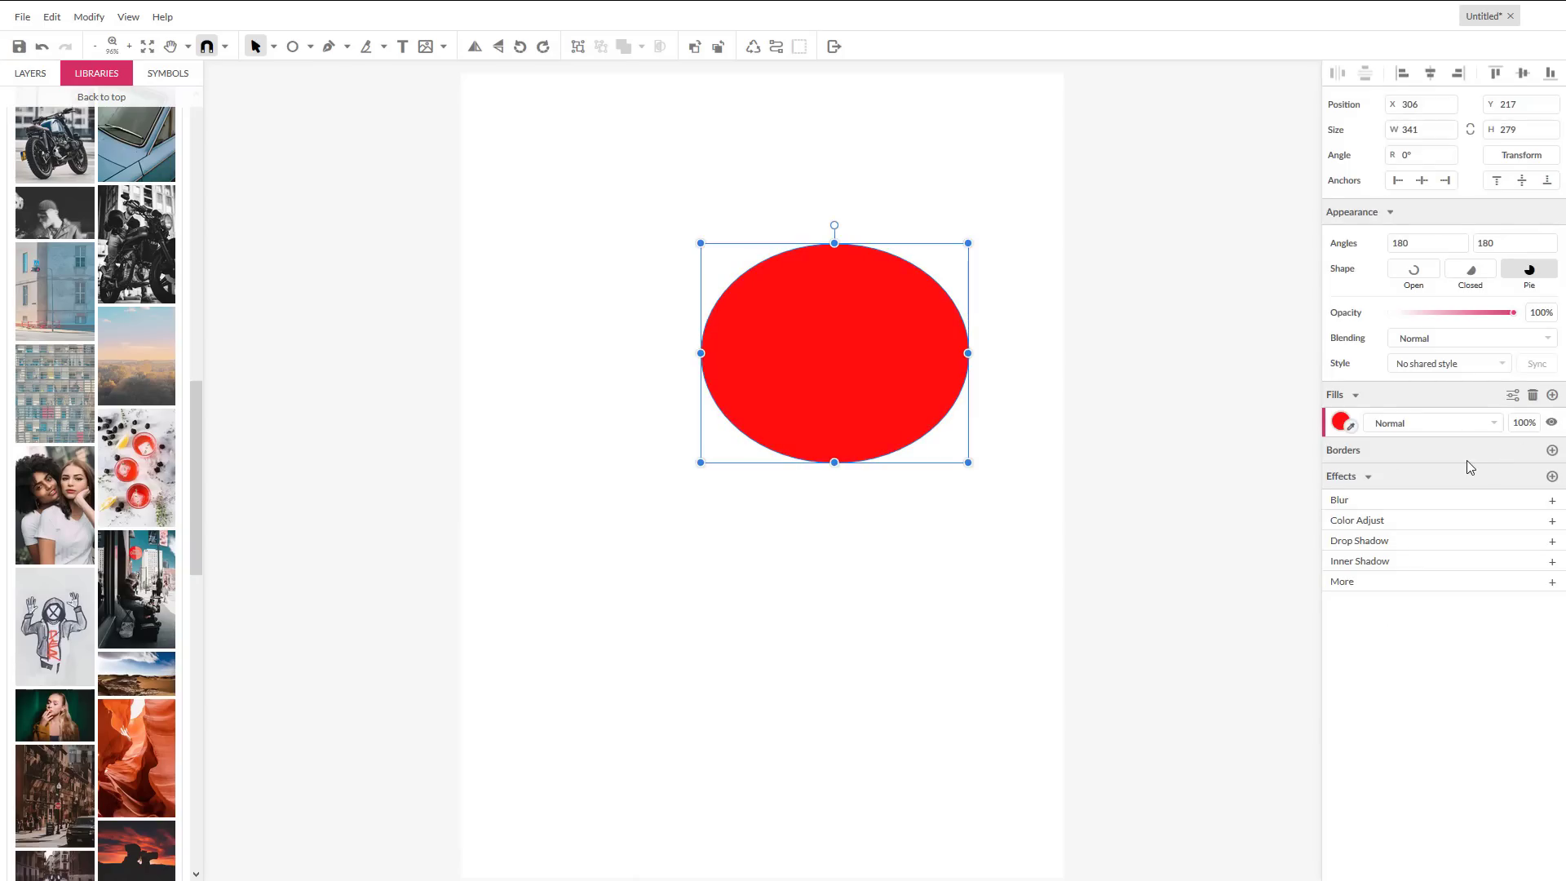
# Step: Give the ellipse a drop shadow offset X 4 and Y 8
pyautogui.click(1396, 543)
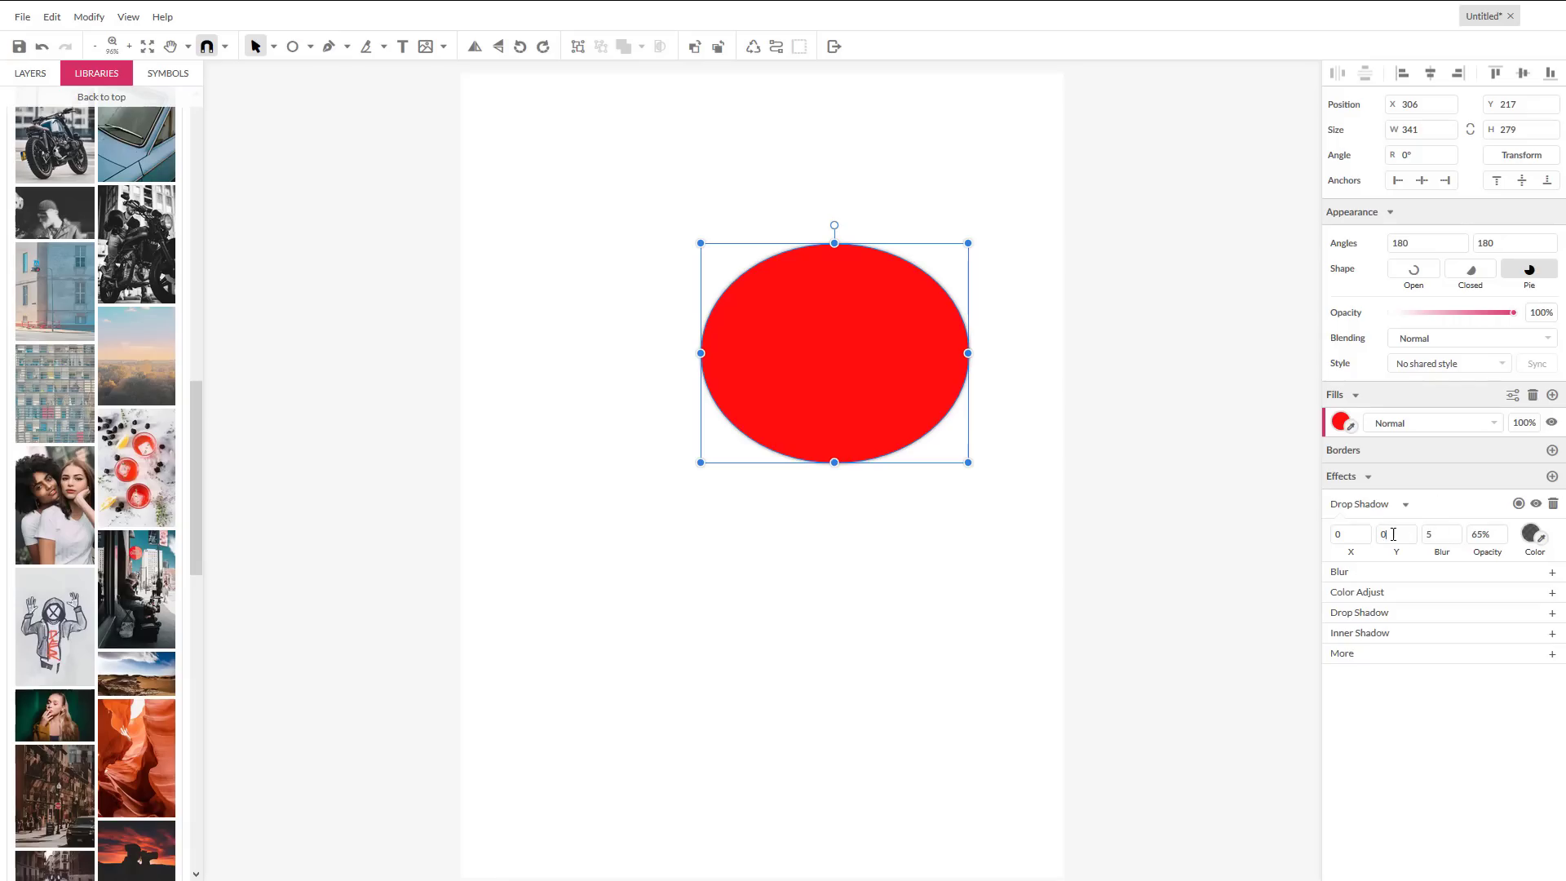
pyautogui.click(1393, 535)
pyautogui.write('8')
pyautogui.click(1360, 534)
pyautogui.write('4')
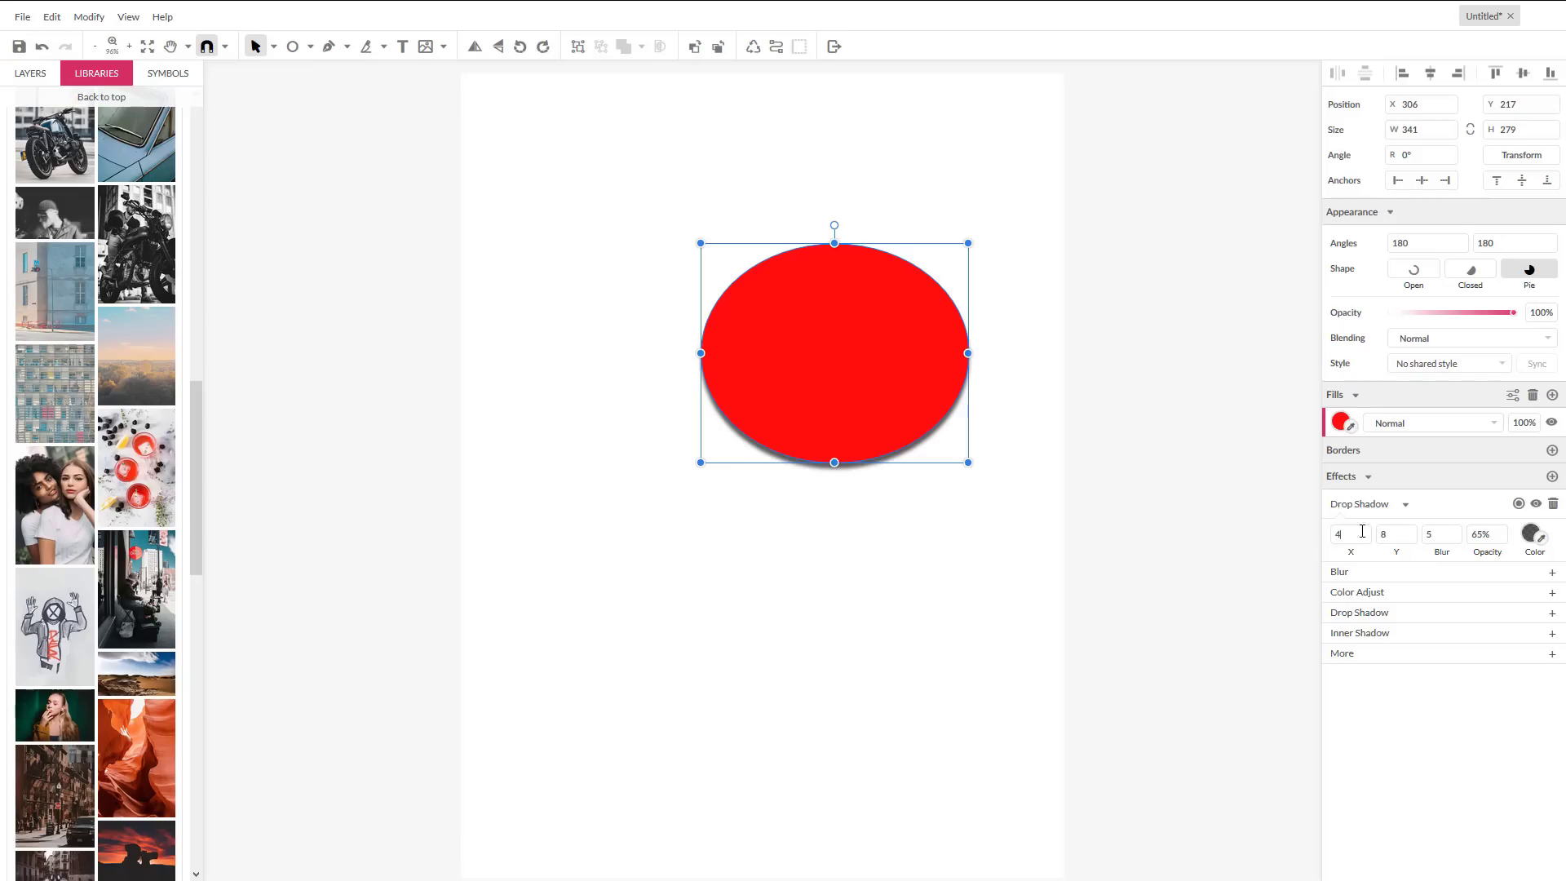
pyautogui.click(1384, 534)
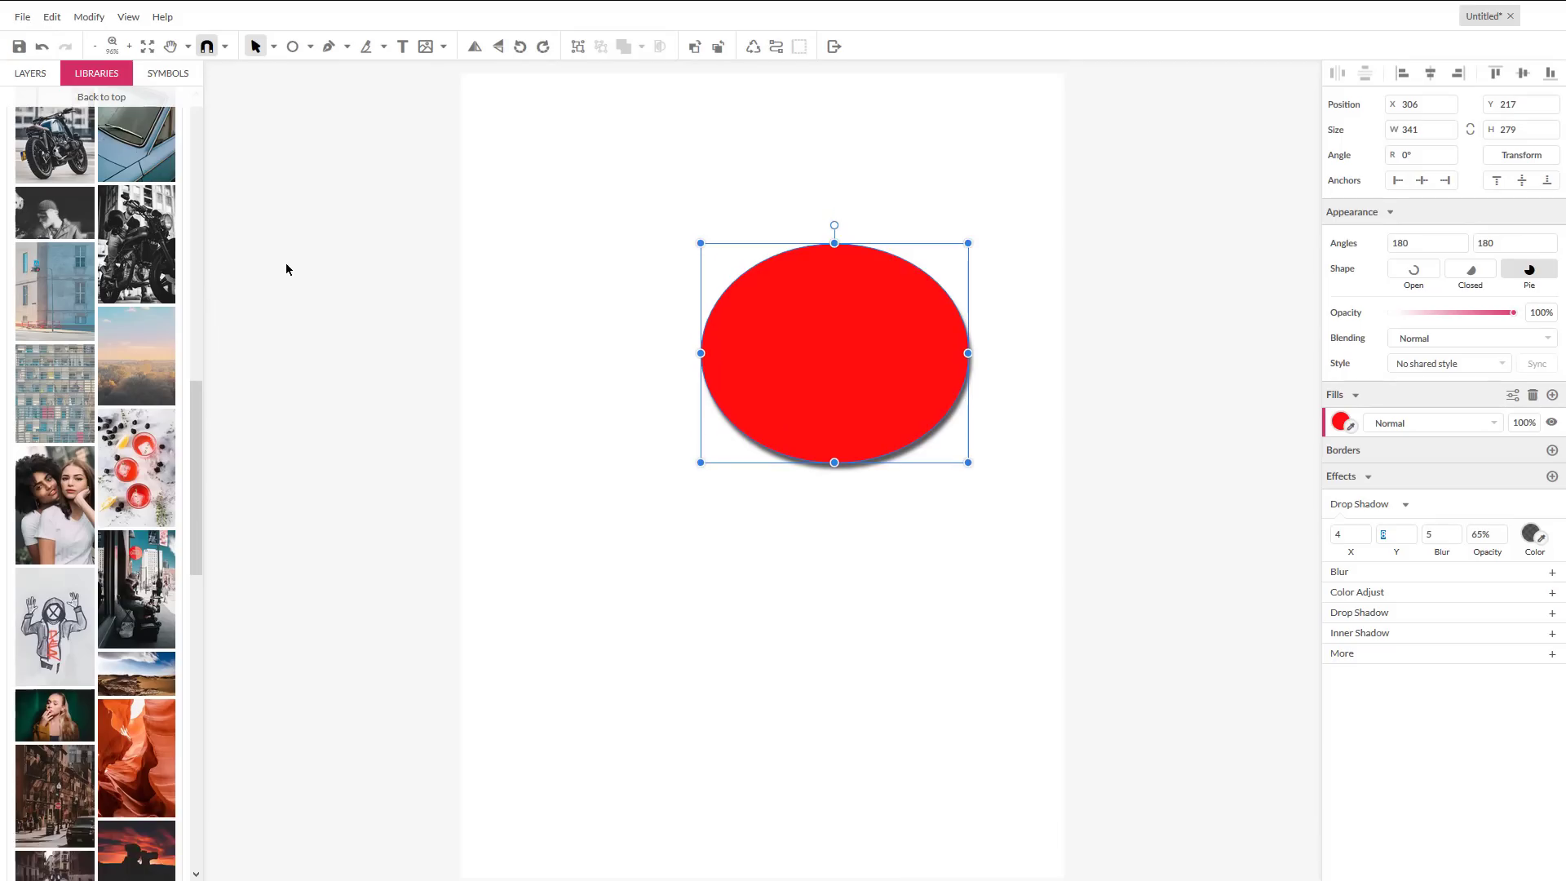
# Step: Draw a rectangle over the lower half of the red ellipse
pyautogui.click(311, 50)
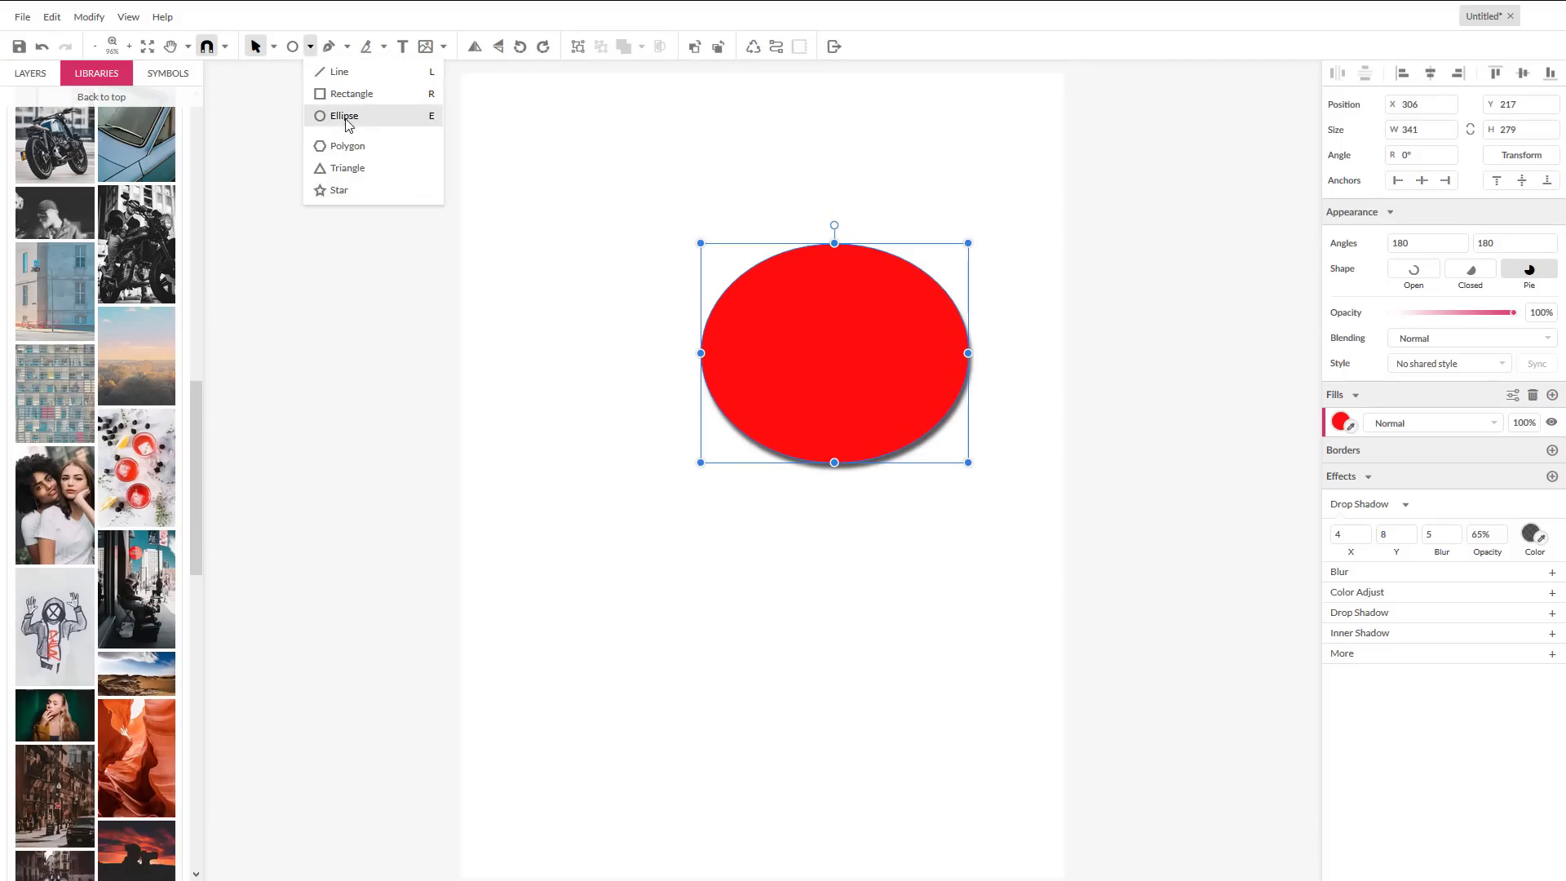
pyautogui.click(340, 94)
pyautogui.moveTo(785, 522); pyautogui.dragTo(889, 370)
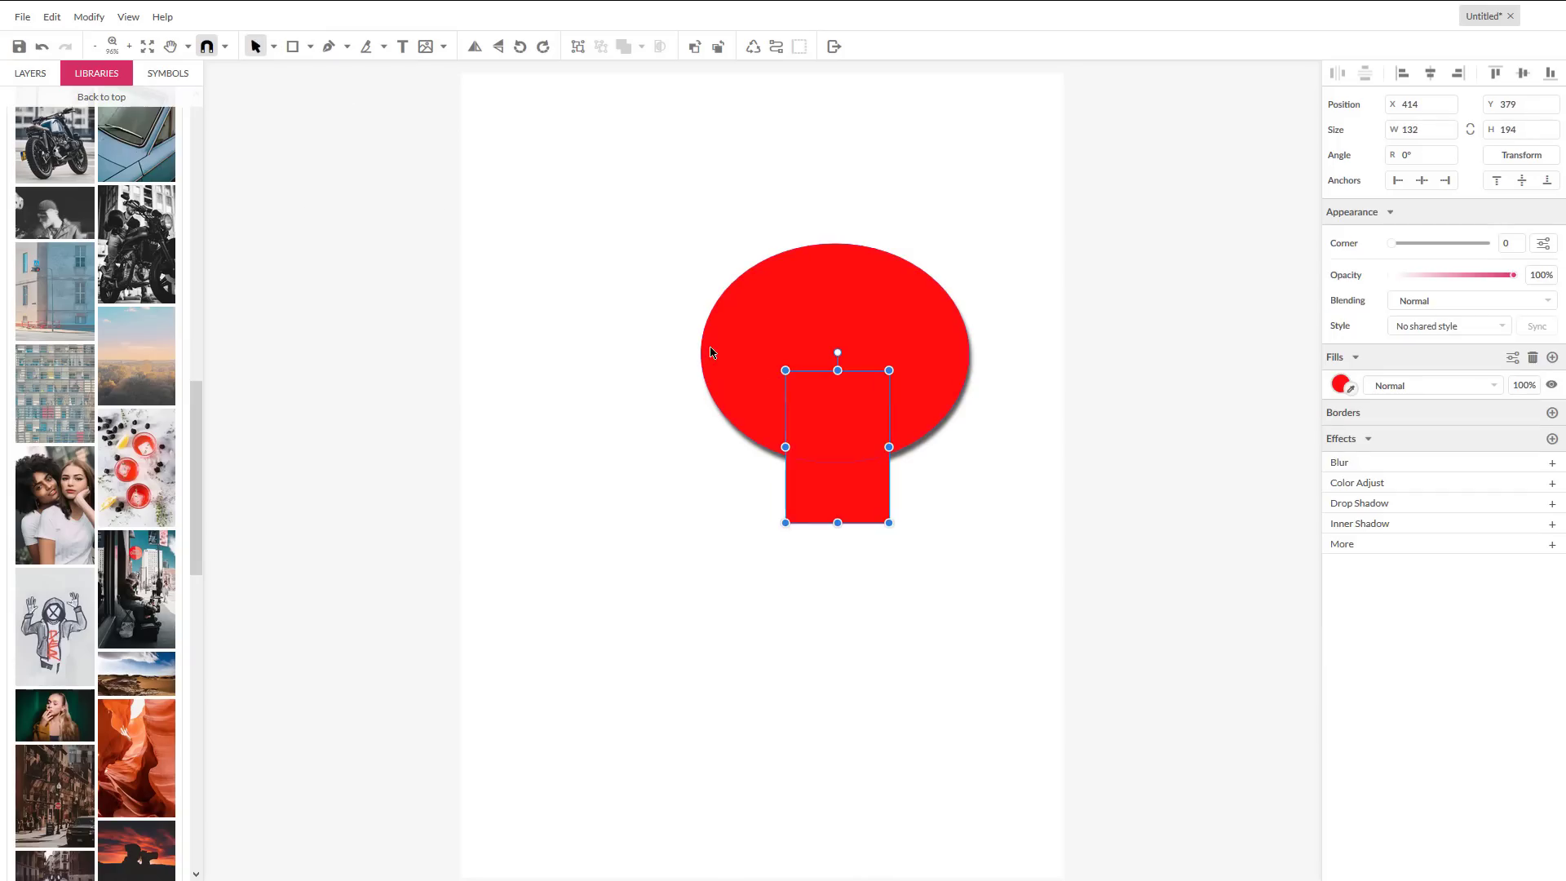
# Step: Subtract the rectangle from the ellipse as a compound shape, then show the Layers list
pyautogui.keyDown('shift'); pyautogui.click(758, 349); pyautogui.keyUp('shift')
pyautogui.press('F11')
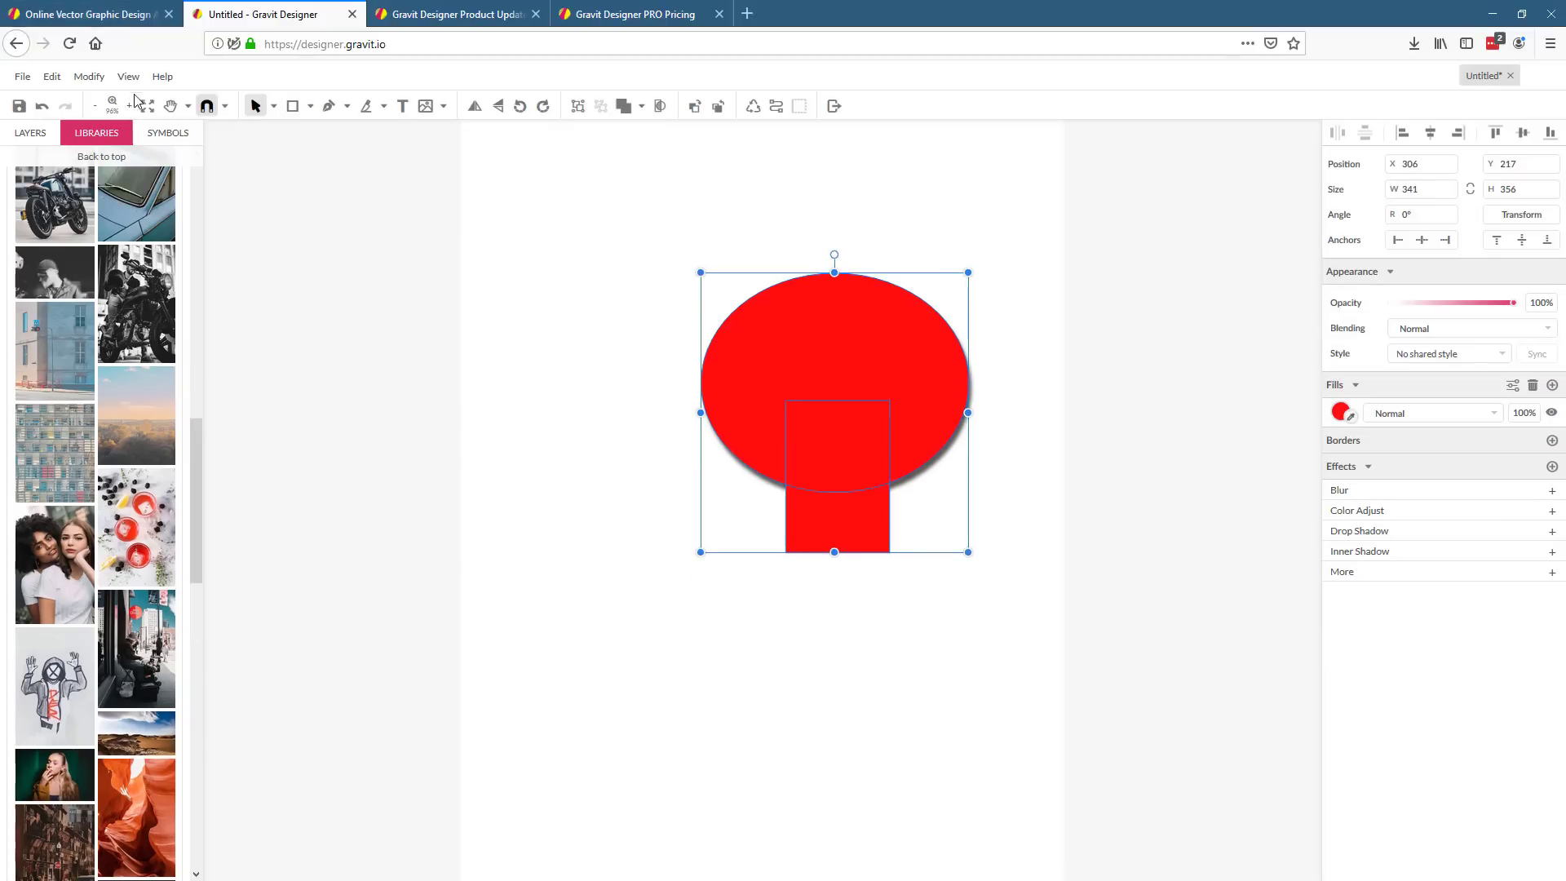
pyautogui.press('F11')
pyautogui.click(96, 18)
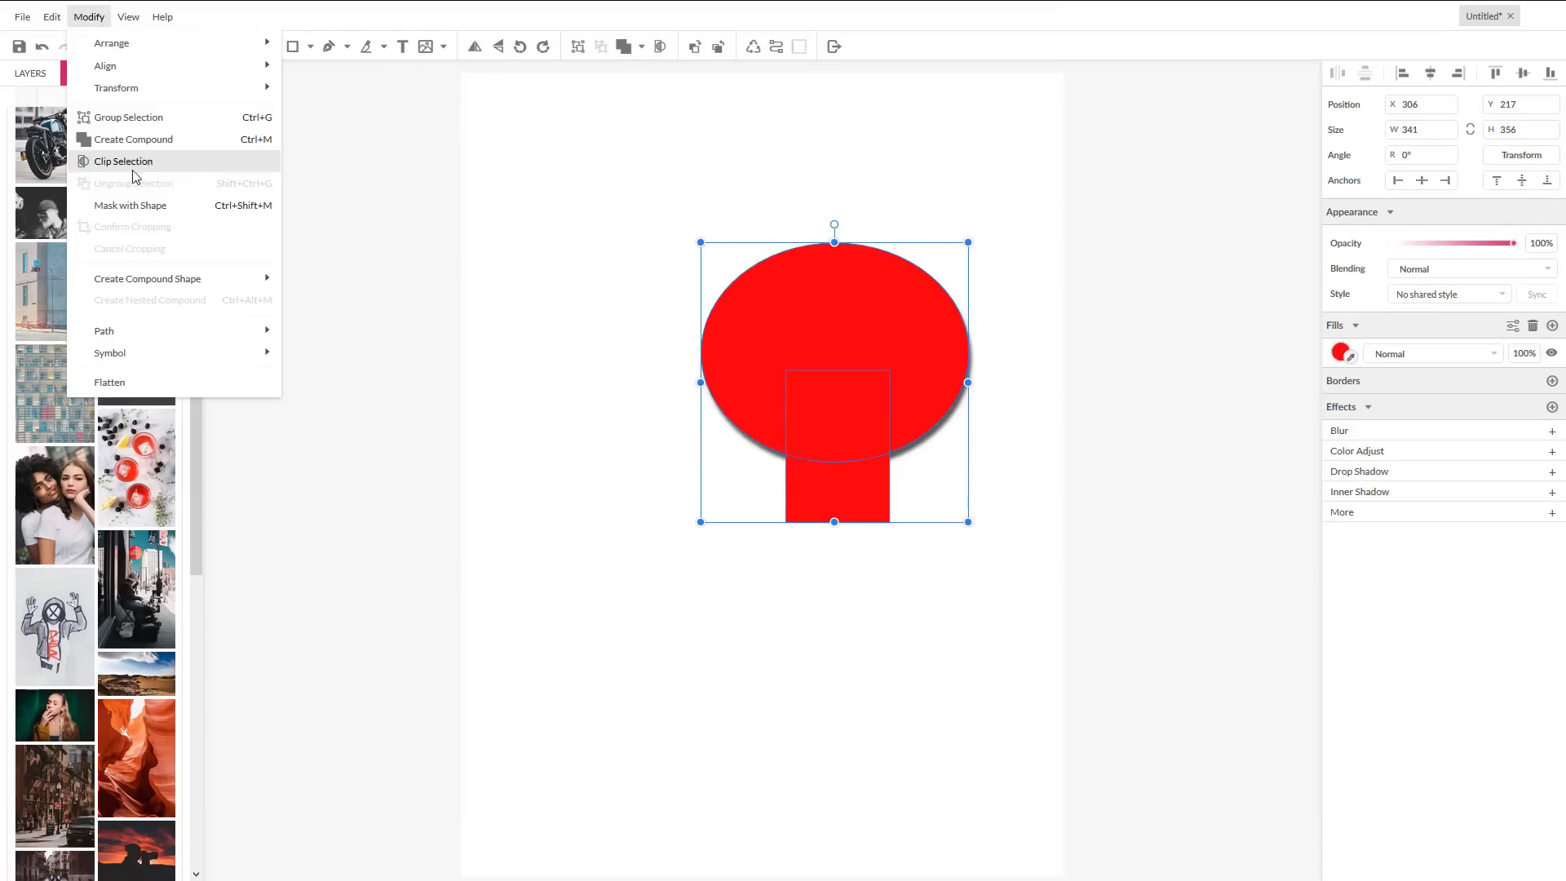
pyautogui.moveTo(150, 273)
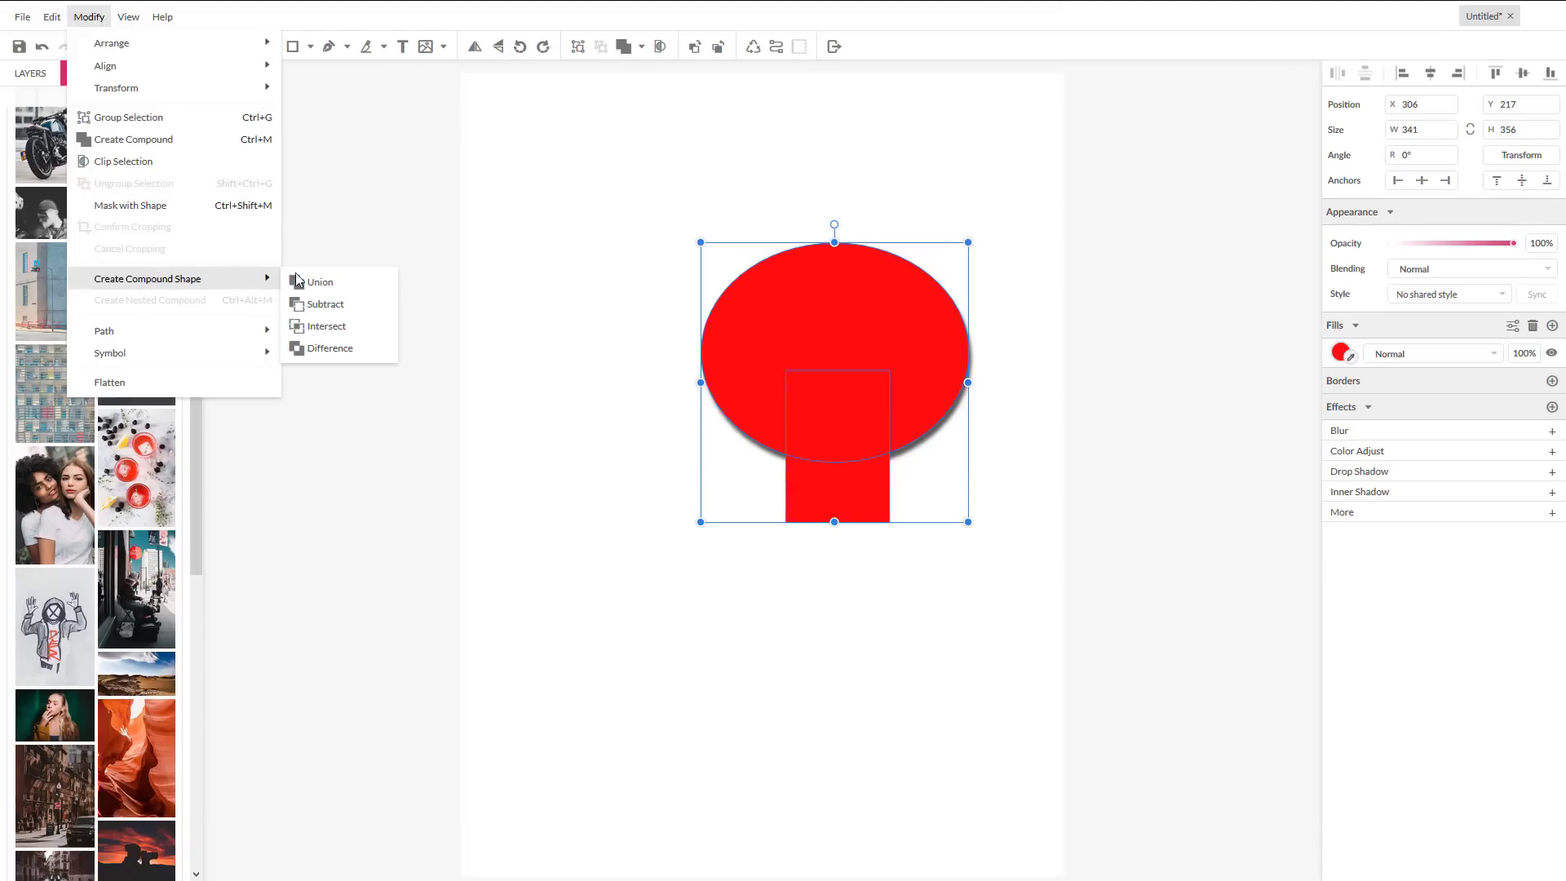
pyautogui.click(325, 303)
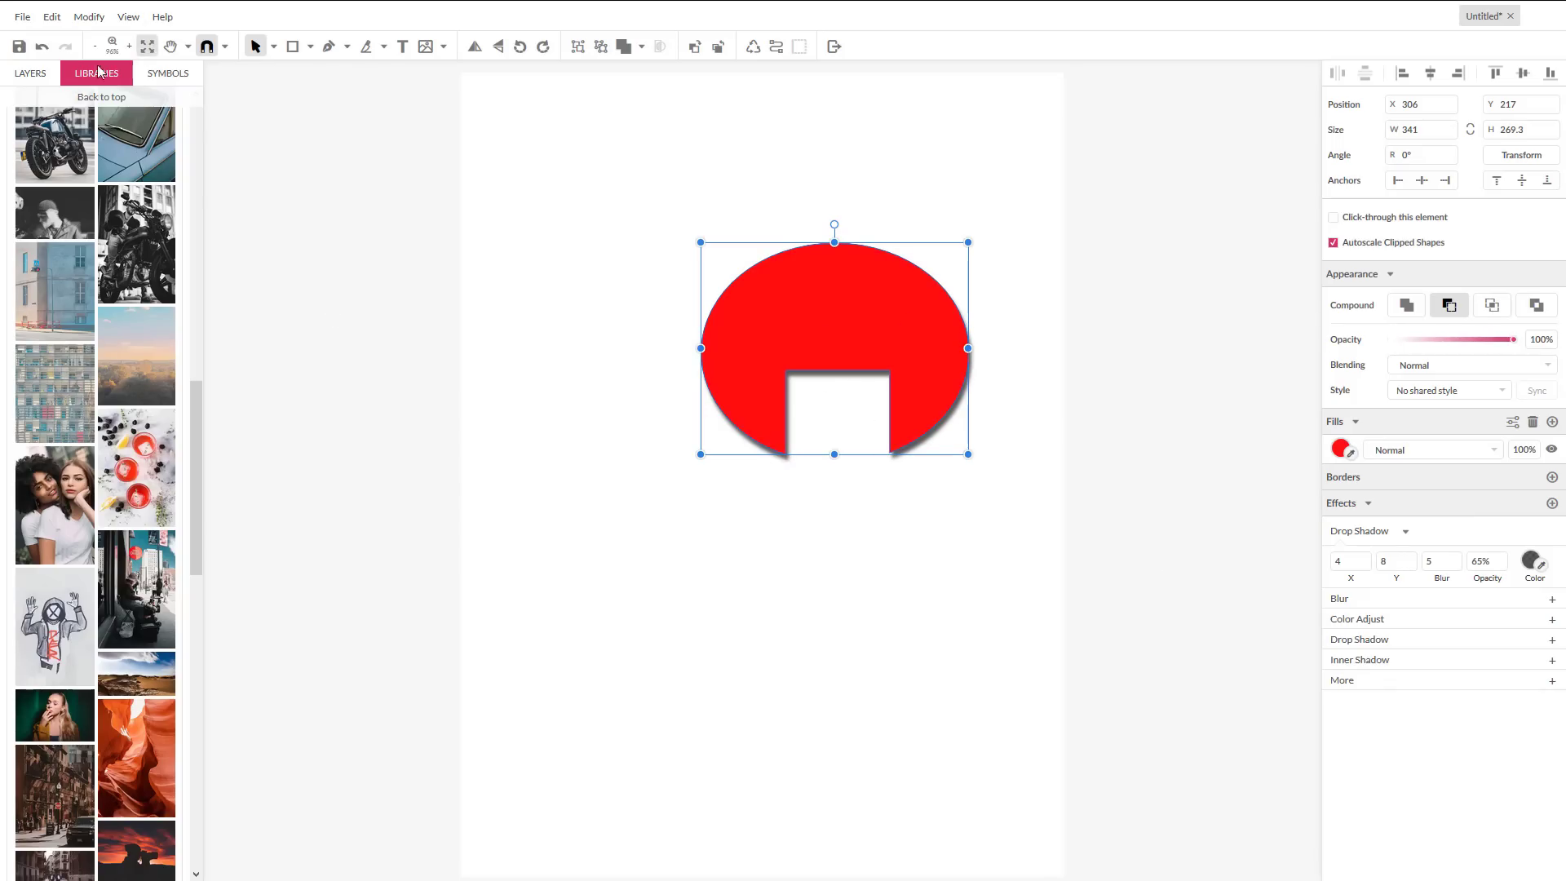
pyautogui.click(30, 73)
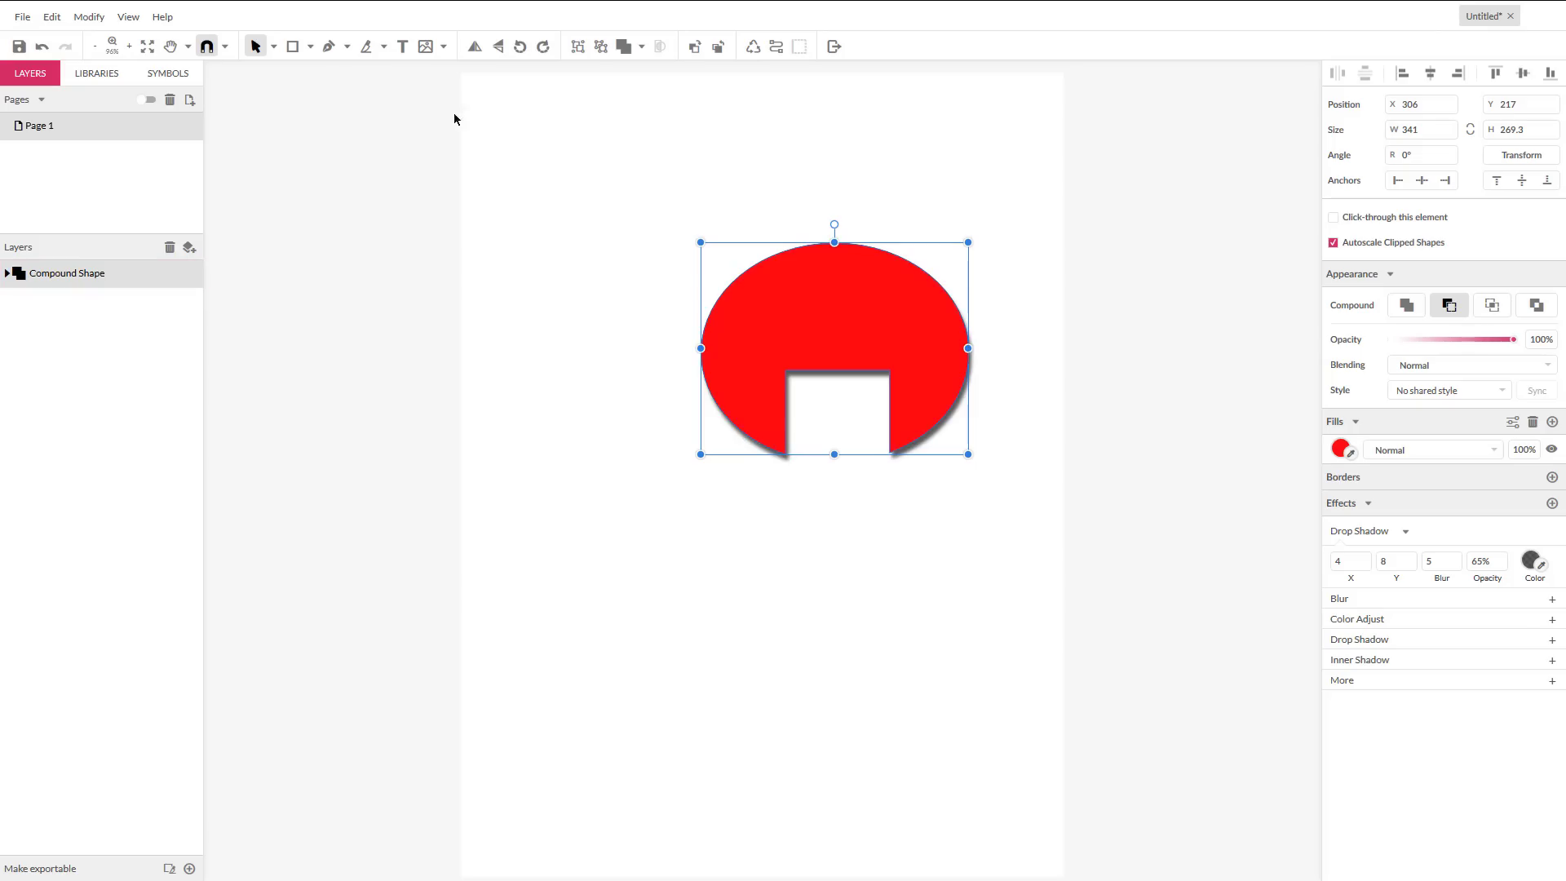
# Step: Draw a closed six-sided Pen path below the notched ellipse
pyautogui.click(333, 49)
pyautogui.click(629, 609)
pyautogui.click(760, 550)
pyautogui.click(894, 587)
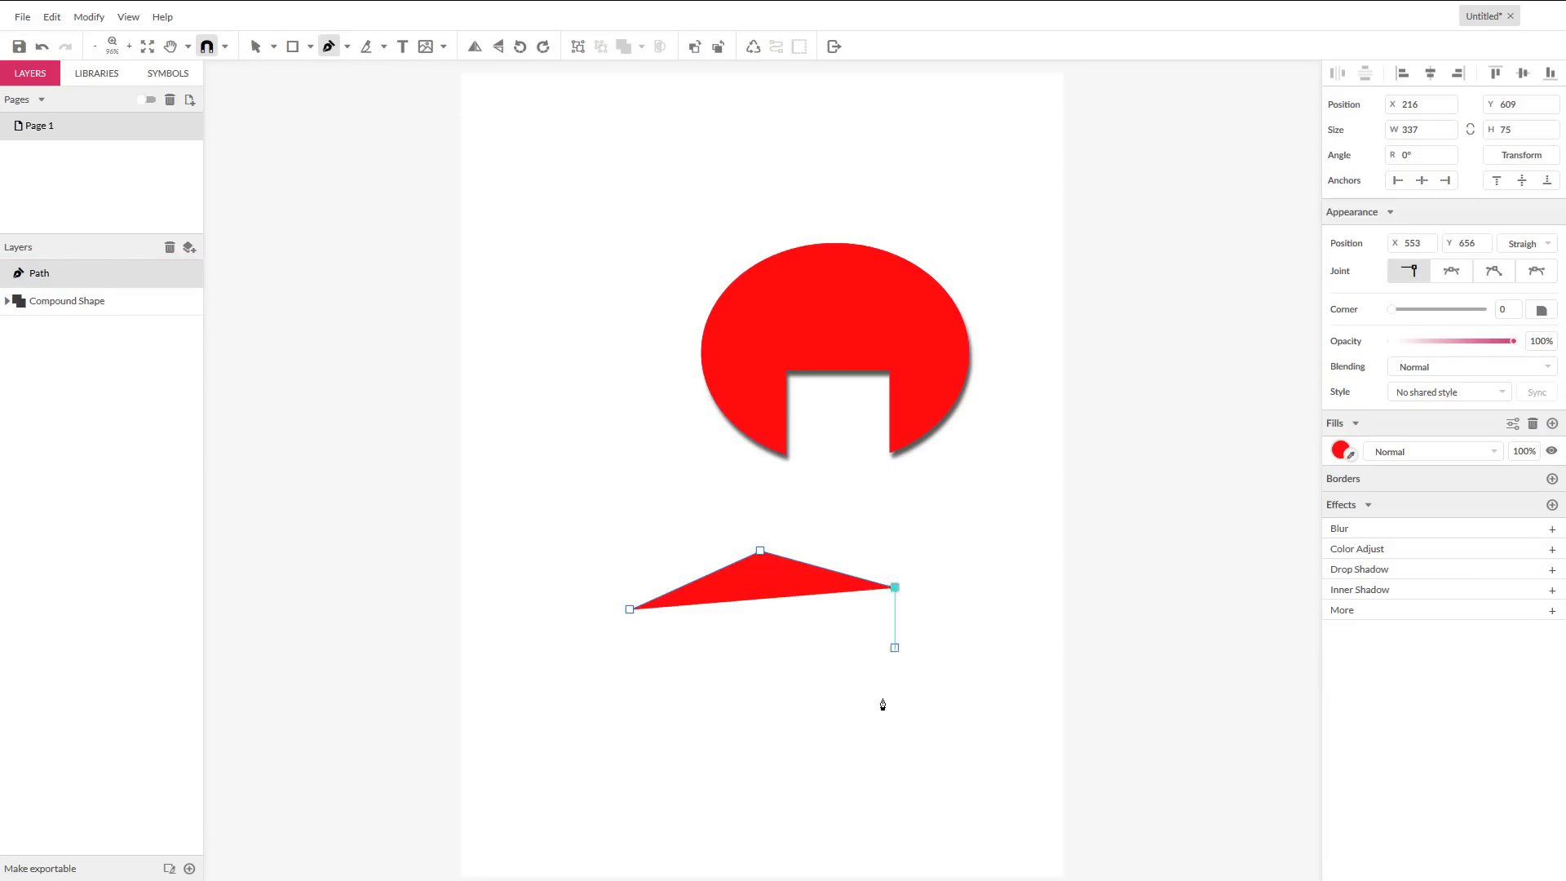
pyautogui.click(882, 698)
pyautogui.click(780, 721)
pyautogui.click(656, 712)
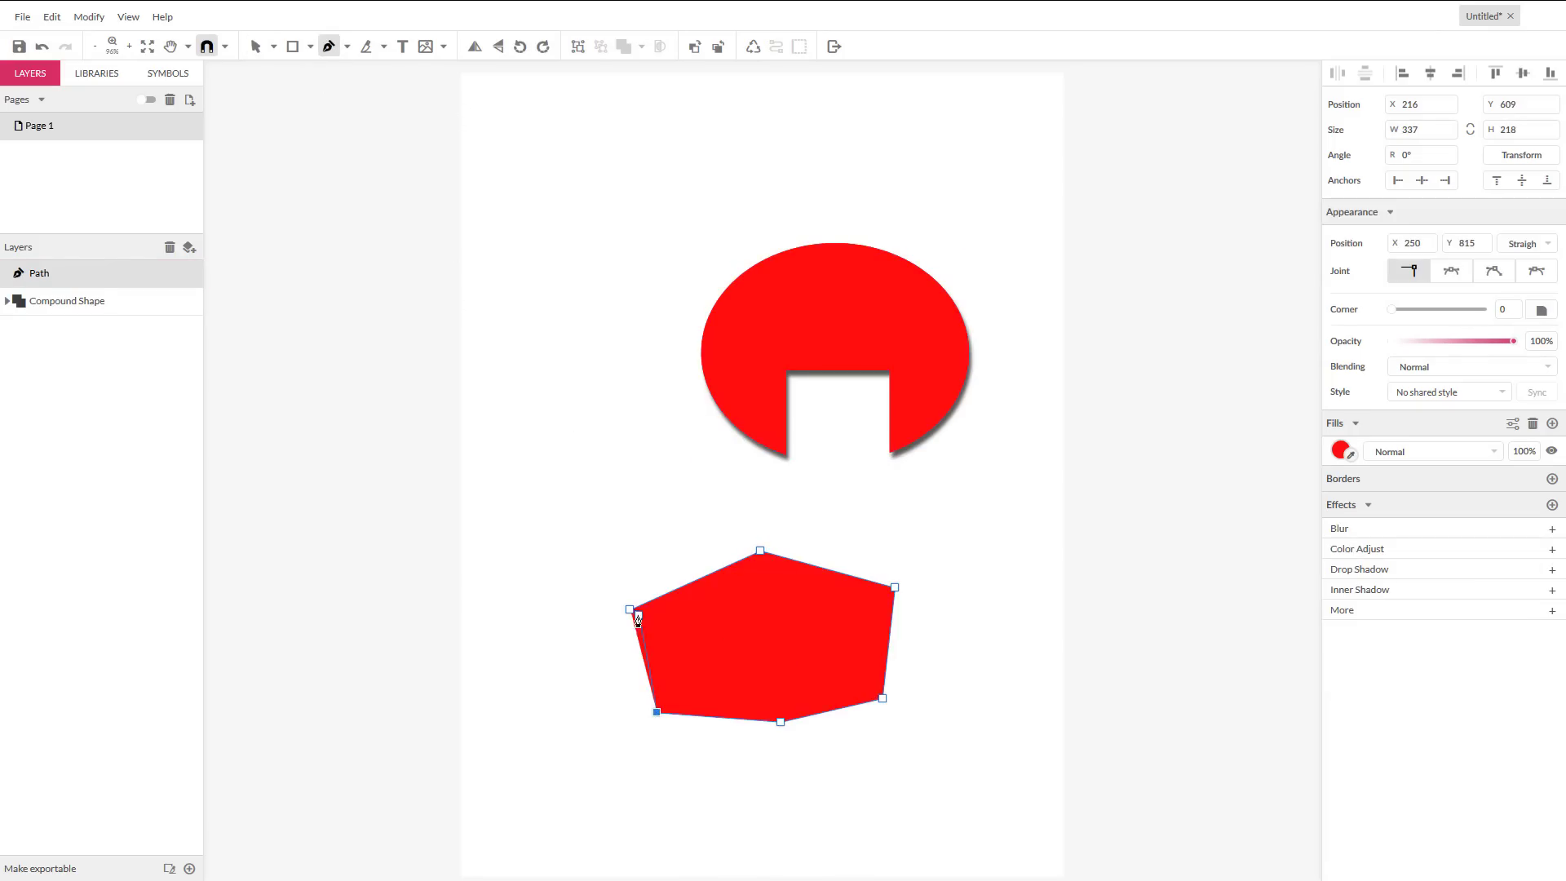
pyautogui.click(631, 617)
# Step: Move the new 337 × 218 shape up and left to position 157, 564
pyautogui.click(274, 46)
pyautogui.click(309, 70)
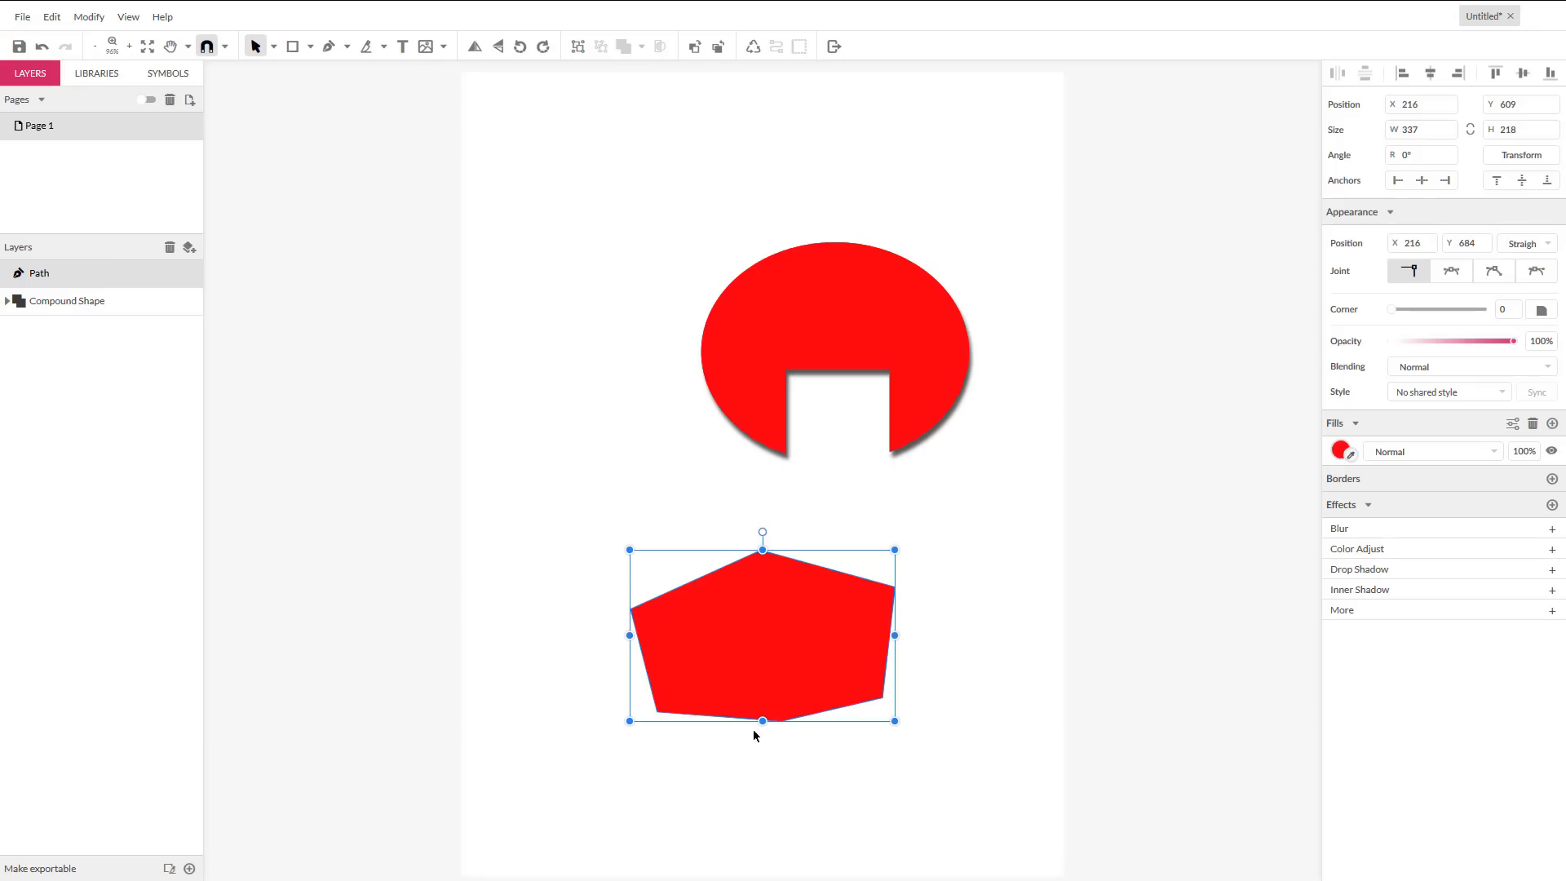
pyautogui.moveTo(786, 691); pyautogui.dragTo(737, 655)
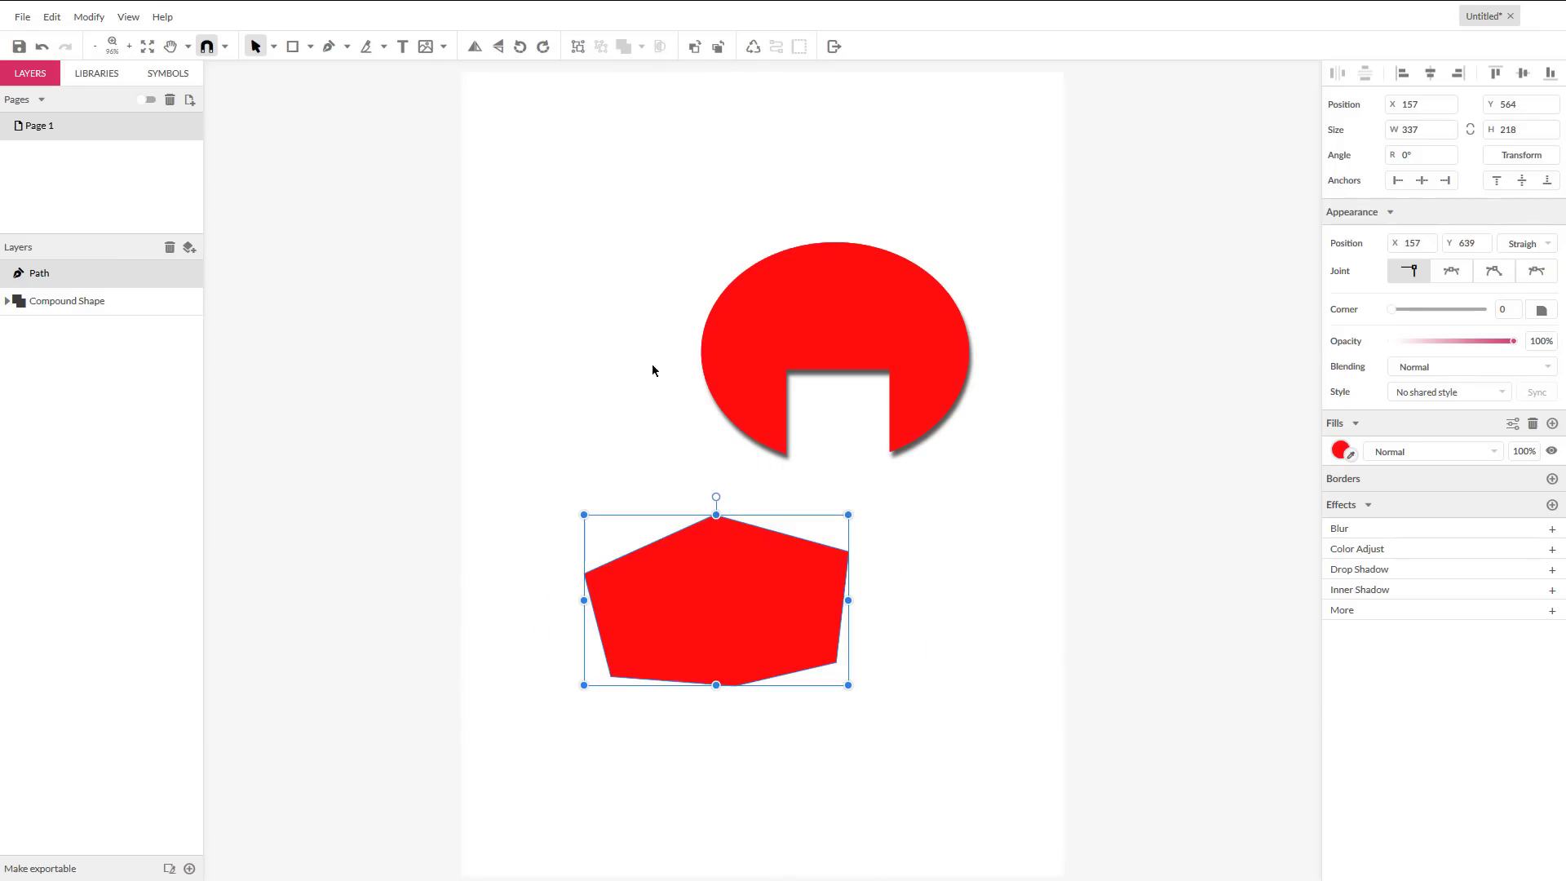
# Step: Draw three freehand Pencil strokes beside and above the shapes
pyautogui.click(346, 49)
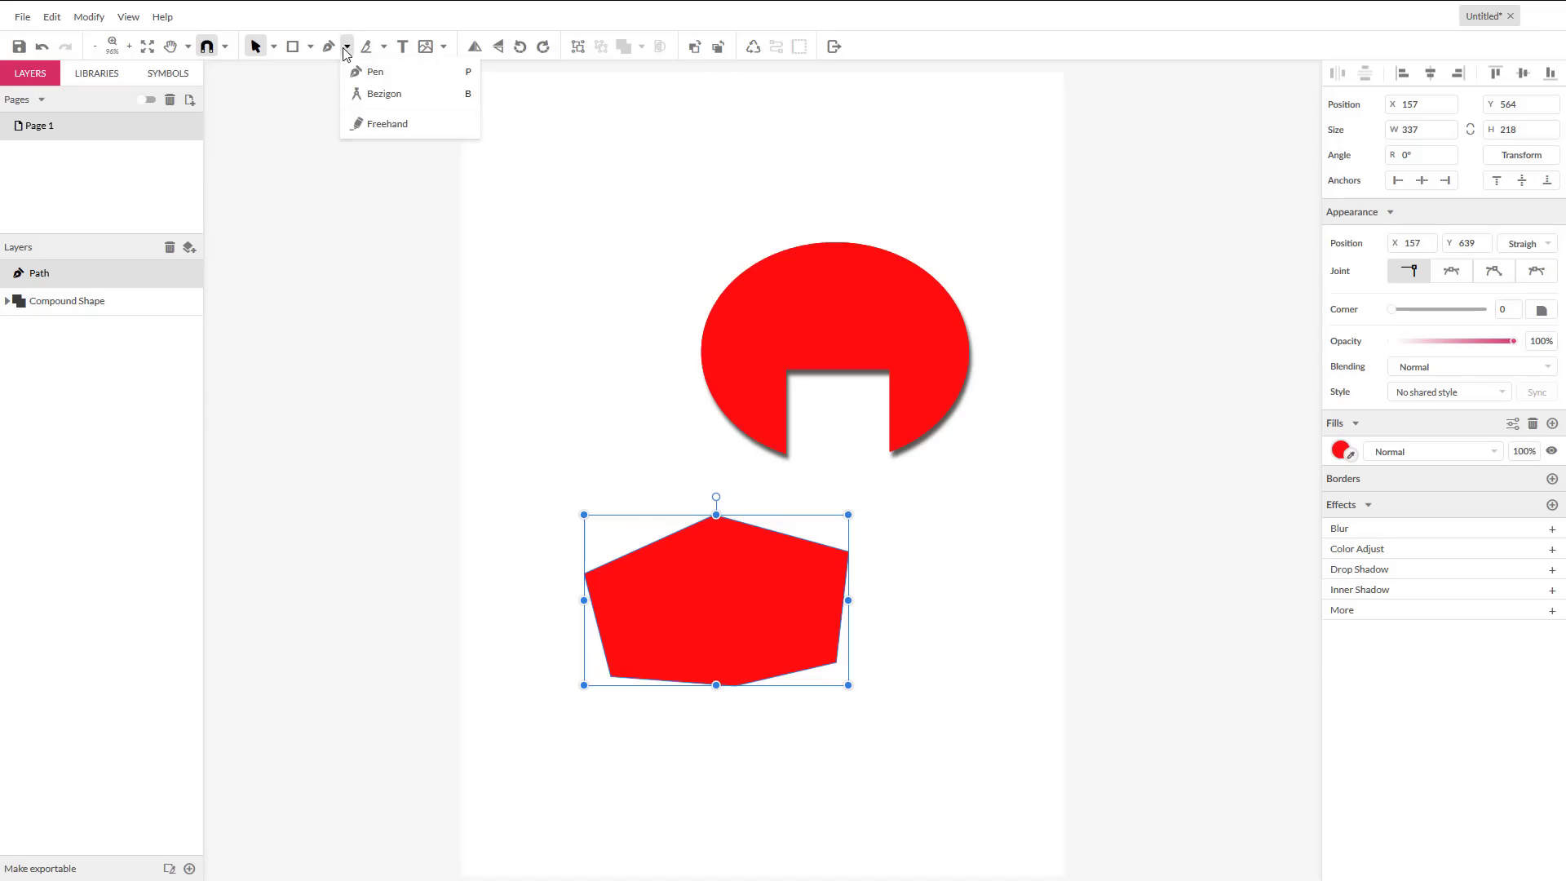
pyautogui.click(371, 123)
pyautogui.moveTo(765, 197)
pyautogui.mouseDown()
pyautogui.moveTo(684, 162)
pyautogui.moveTo(596, 293)
pyautogui.moveTo(650, 472)
pyautogui.moveTo(556, 532)
pyautogui.mouseUp()
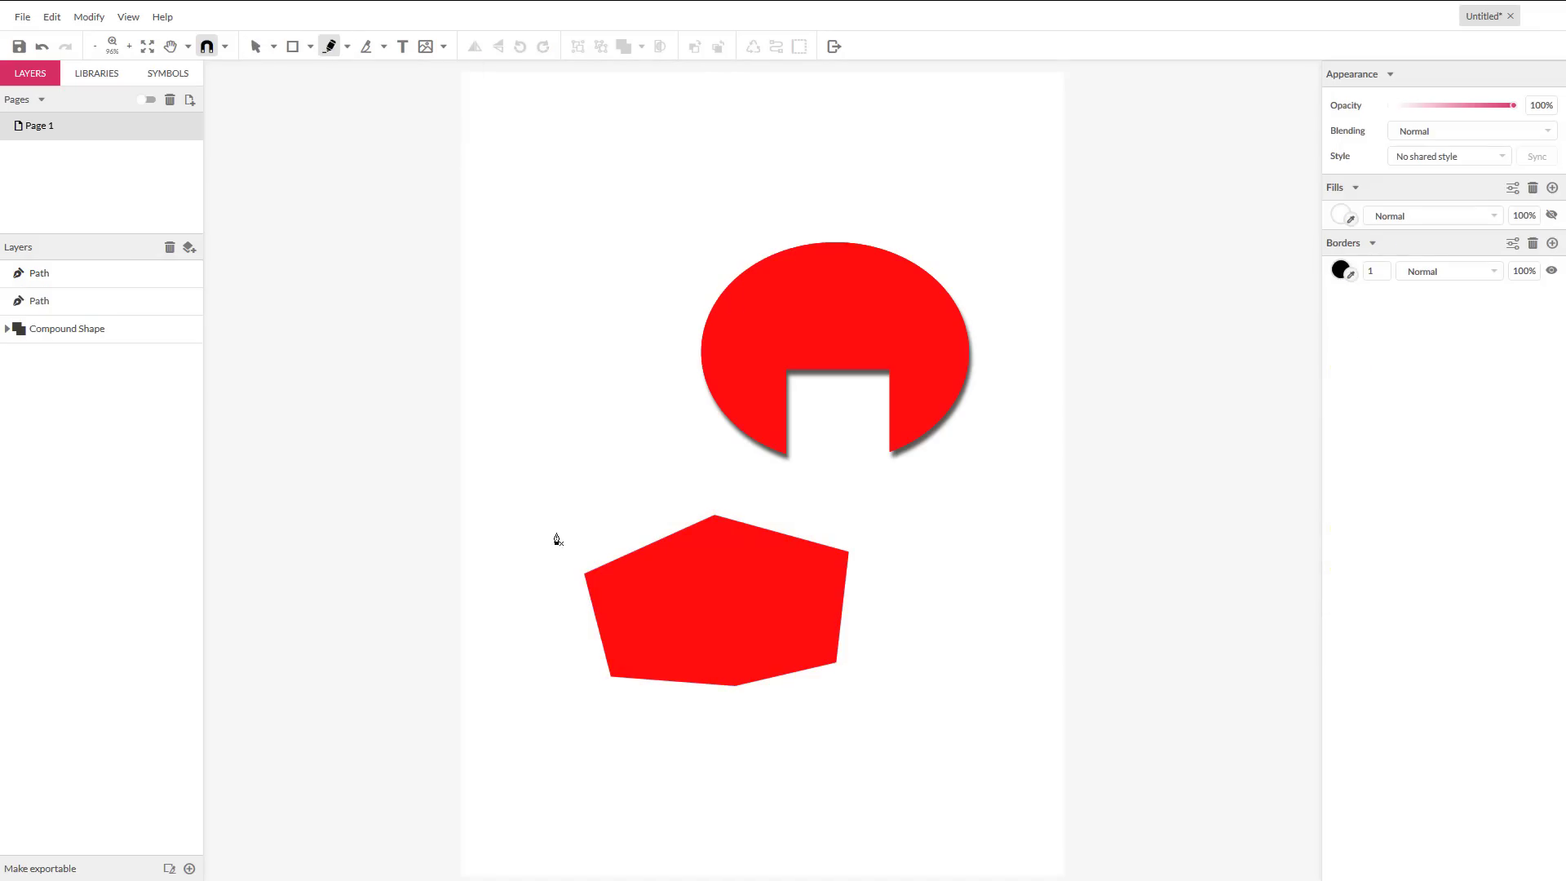
pyautogui.moveTo(792, 169); pyautogui.dragTo(717, 163)
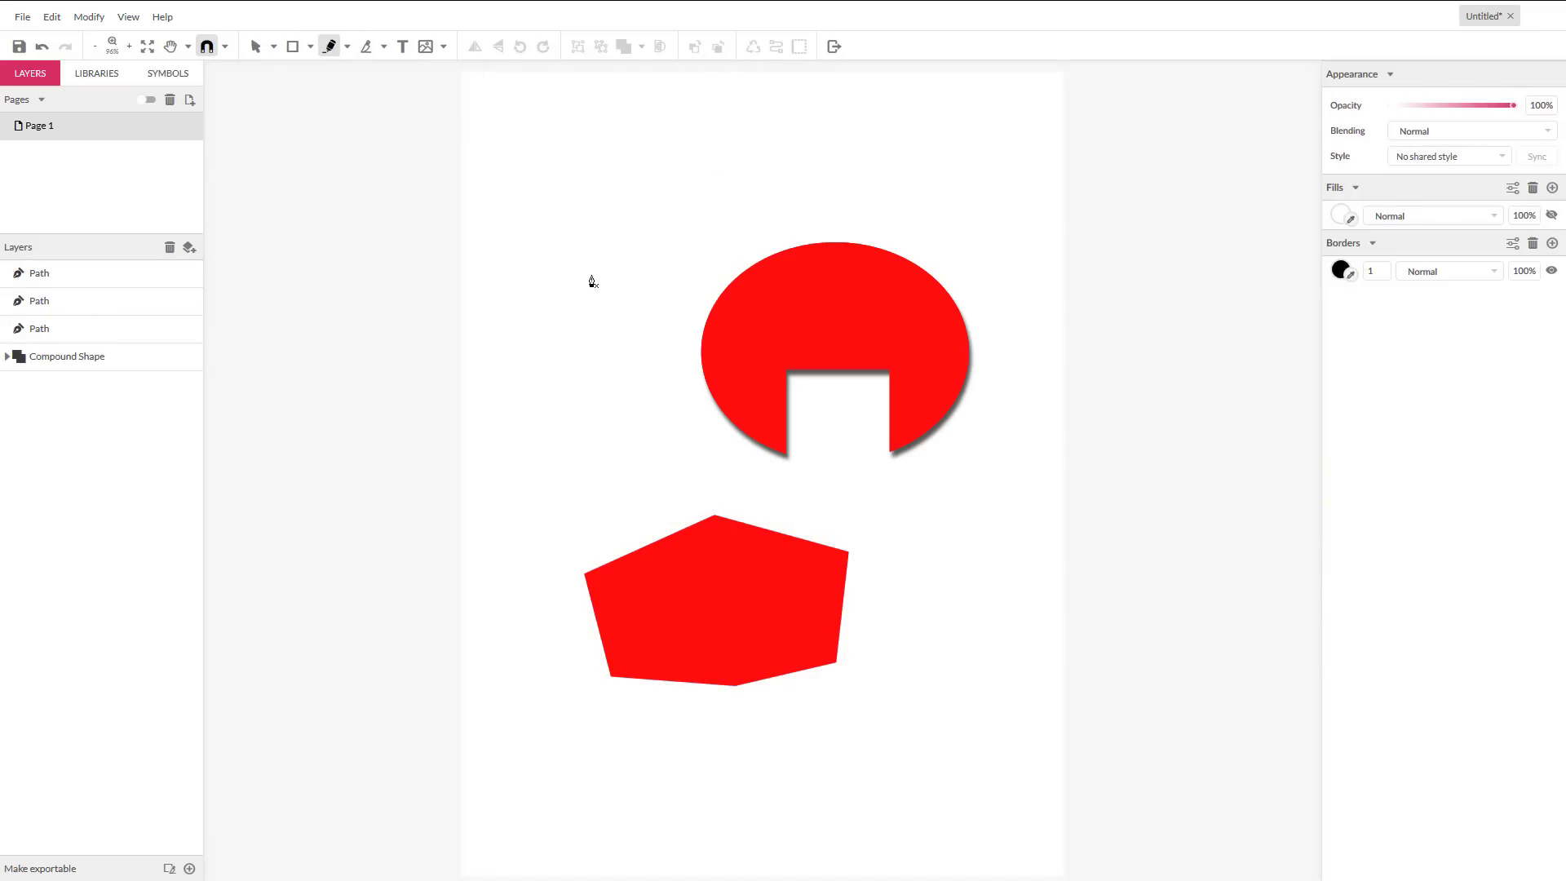
pyautogui.moveTo(590, 280)
pyautogui.mouseDown()
pyautogui.moveTo(608, 531)
pyautogui.moveTo(586, 540)
pyautogui.mouseUp()
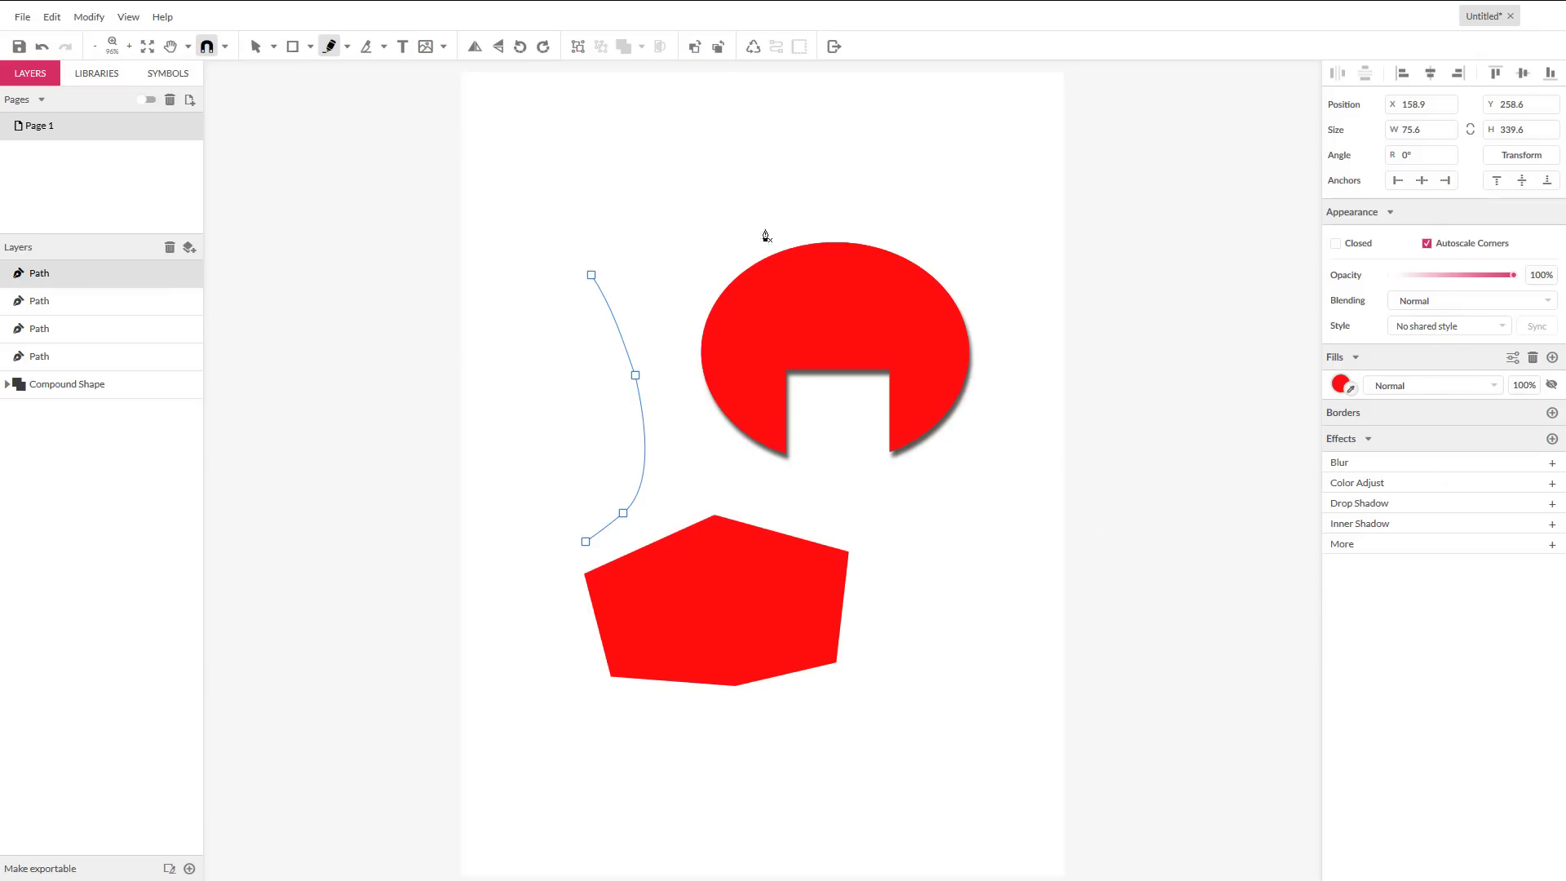
# Step: Marquee-select every stroke and shape on the page and delete them
pyautogui.click(395, 114)
pyautogui.press('v')
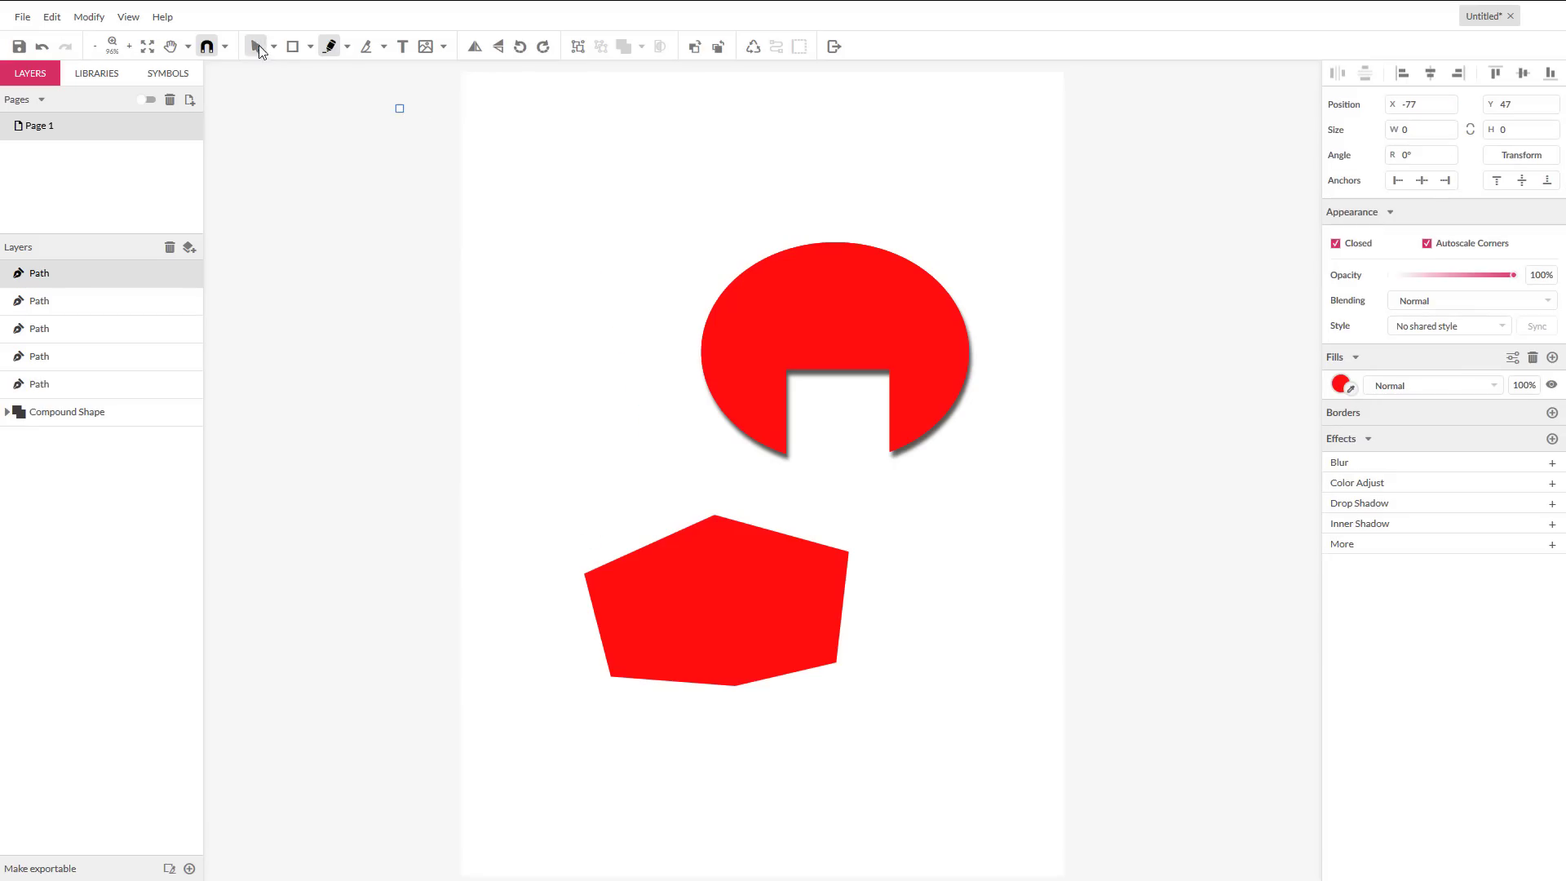
pyautogui.moveTo(434, 148); pyautogui.dragTo(1090, 750)
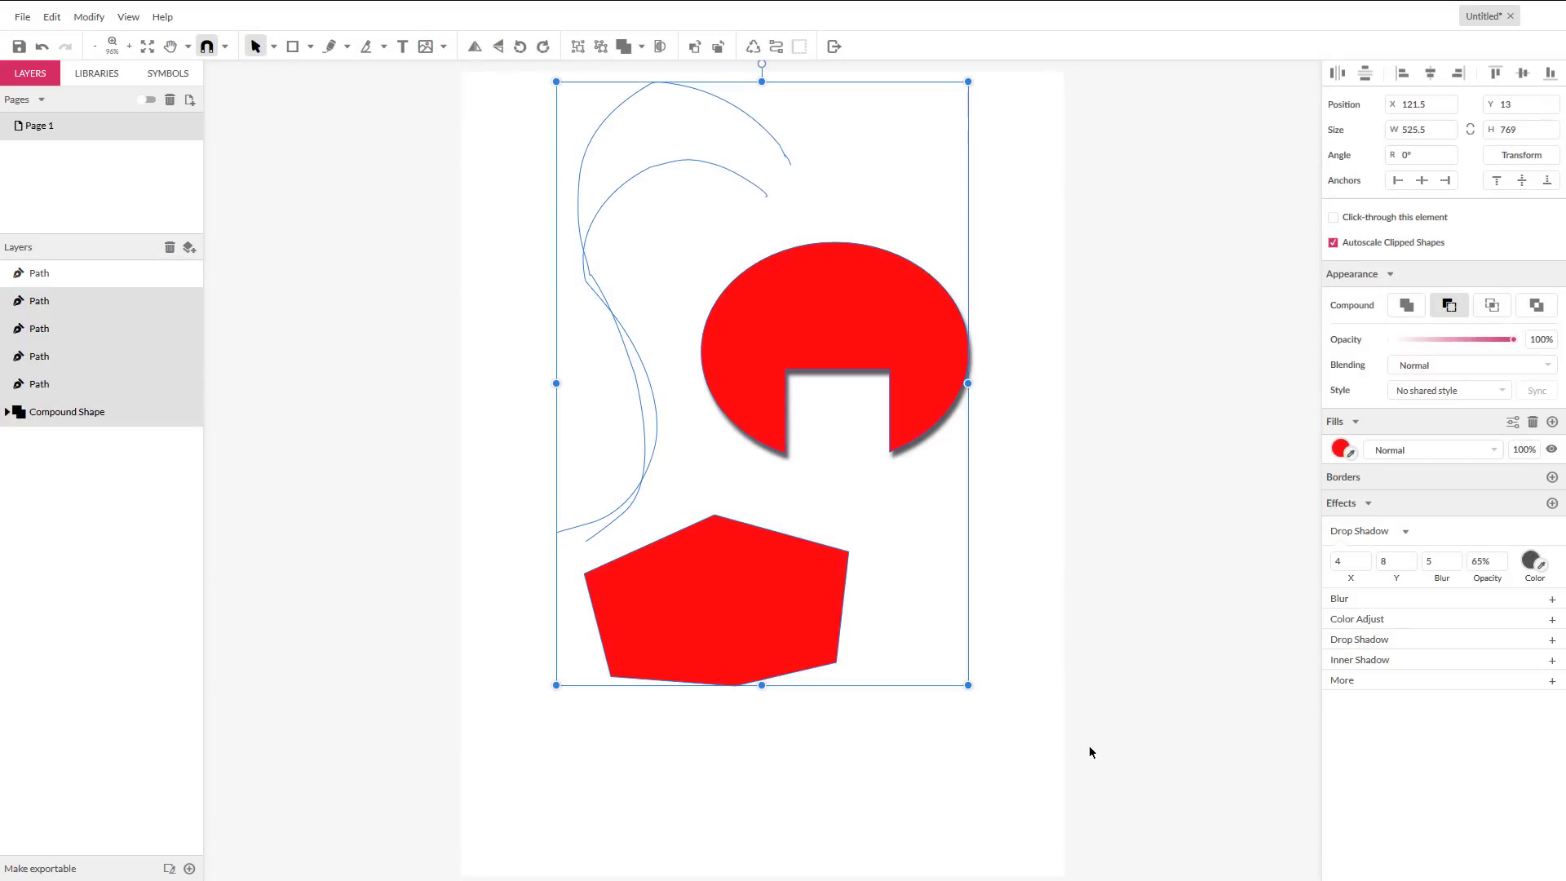
pyautogui.press('Delete')
# Step: Show the Libraries panel with Shapes, Icons and Unsplash Photos
pyautogui.click(90, 75)
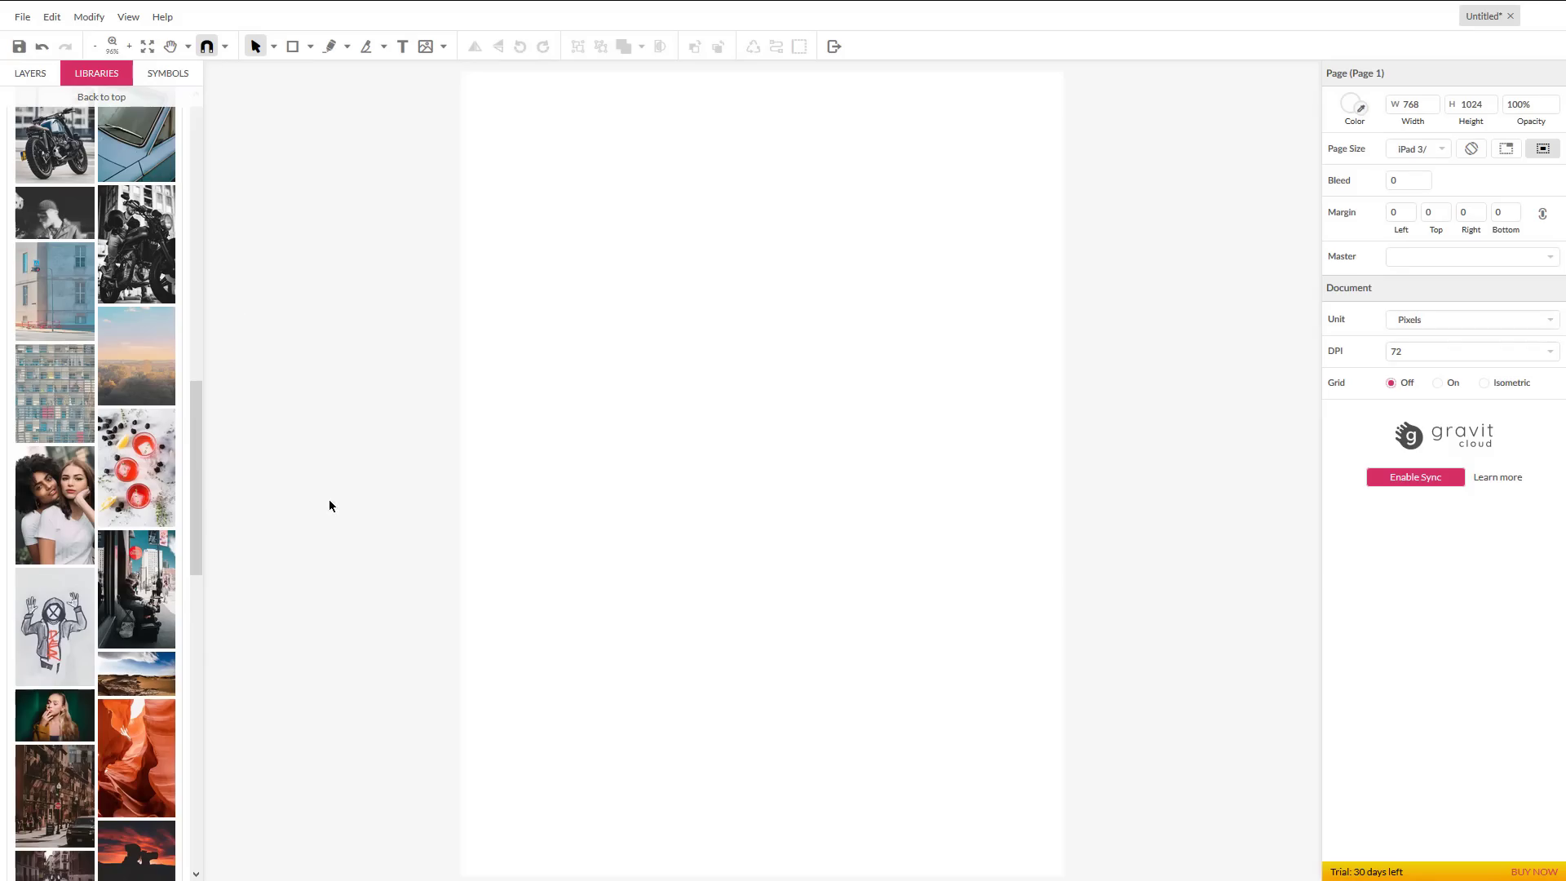
pyautogui.scroll(-4, 185, 580)
pyautogui.scroll(6, 172, 551)
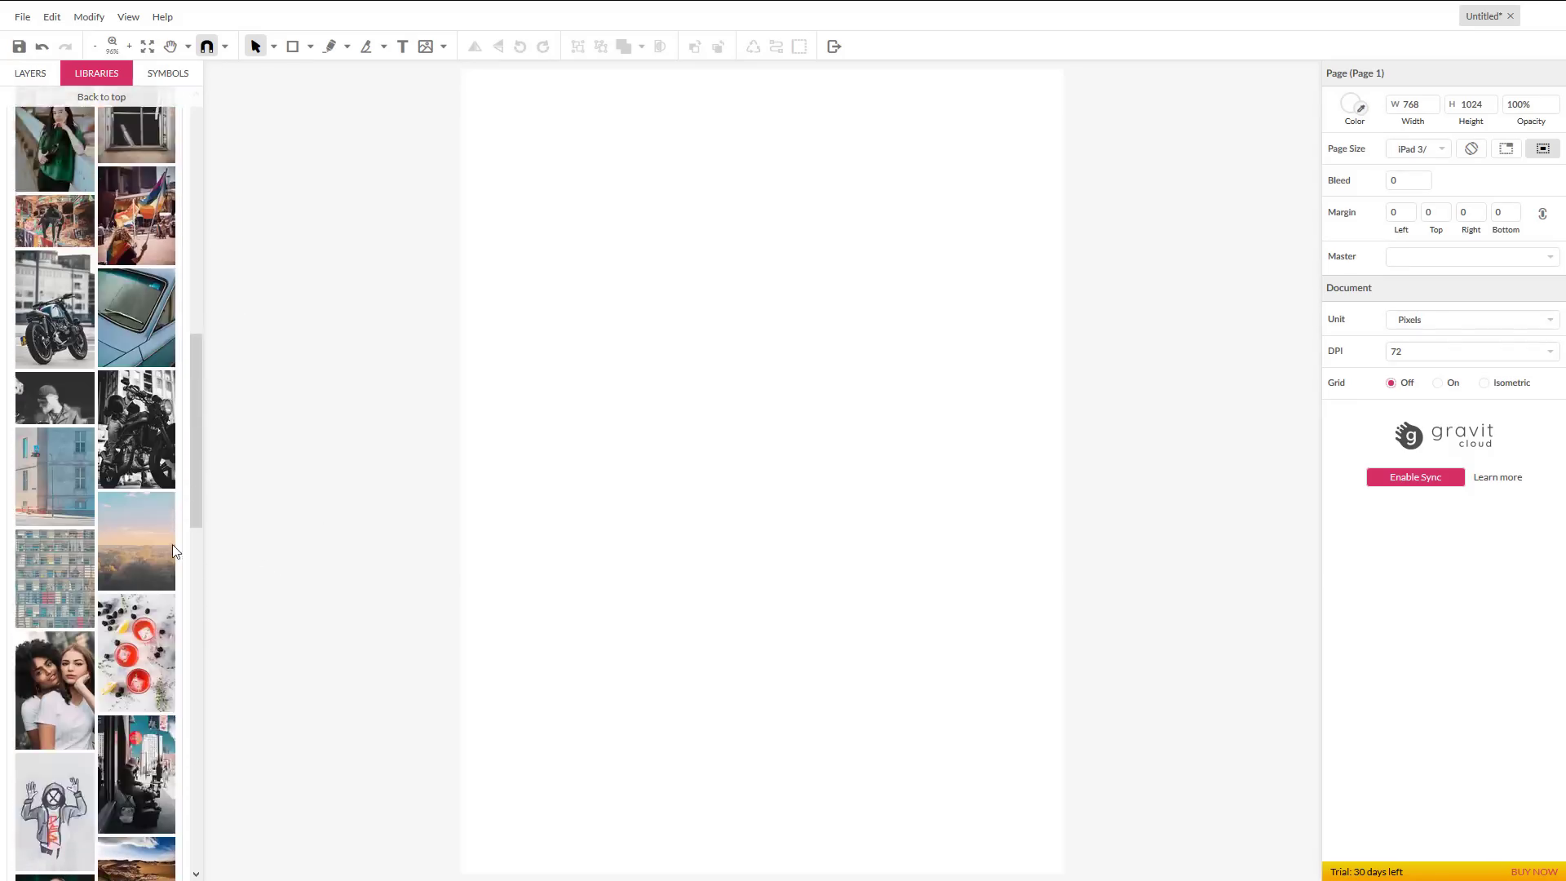
pyautogui.scroll(10, 173, 551)
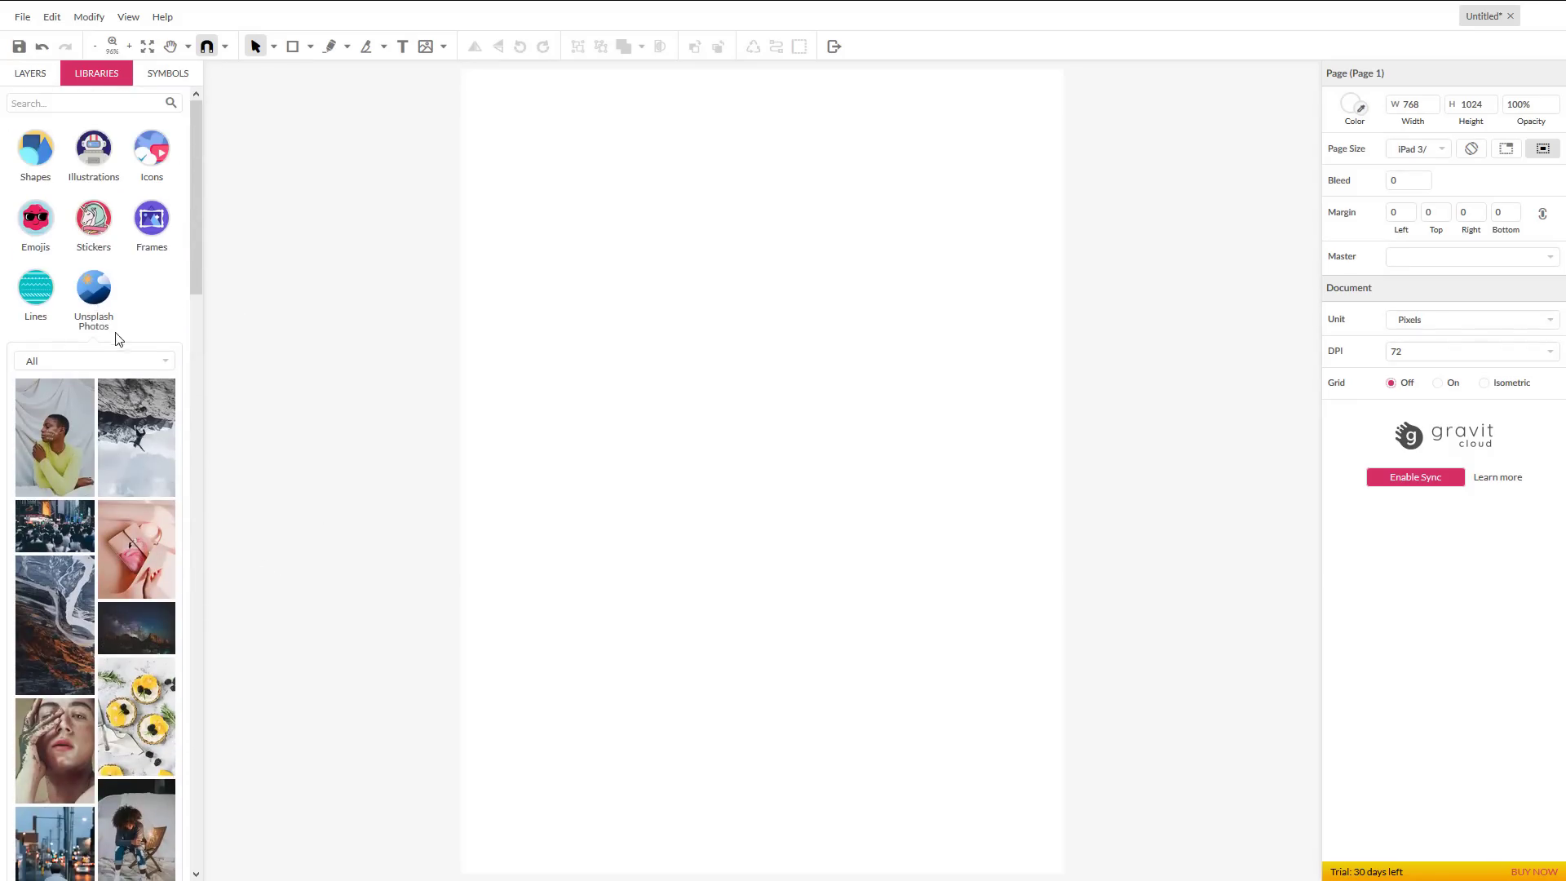
# Step: Drag the street-corner building photo from the Libraries panel onto the page
pyautogui.scroll(-4, 199, 455)
pyautogui.scroll(2, 199, 454)
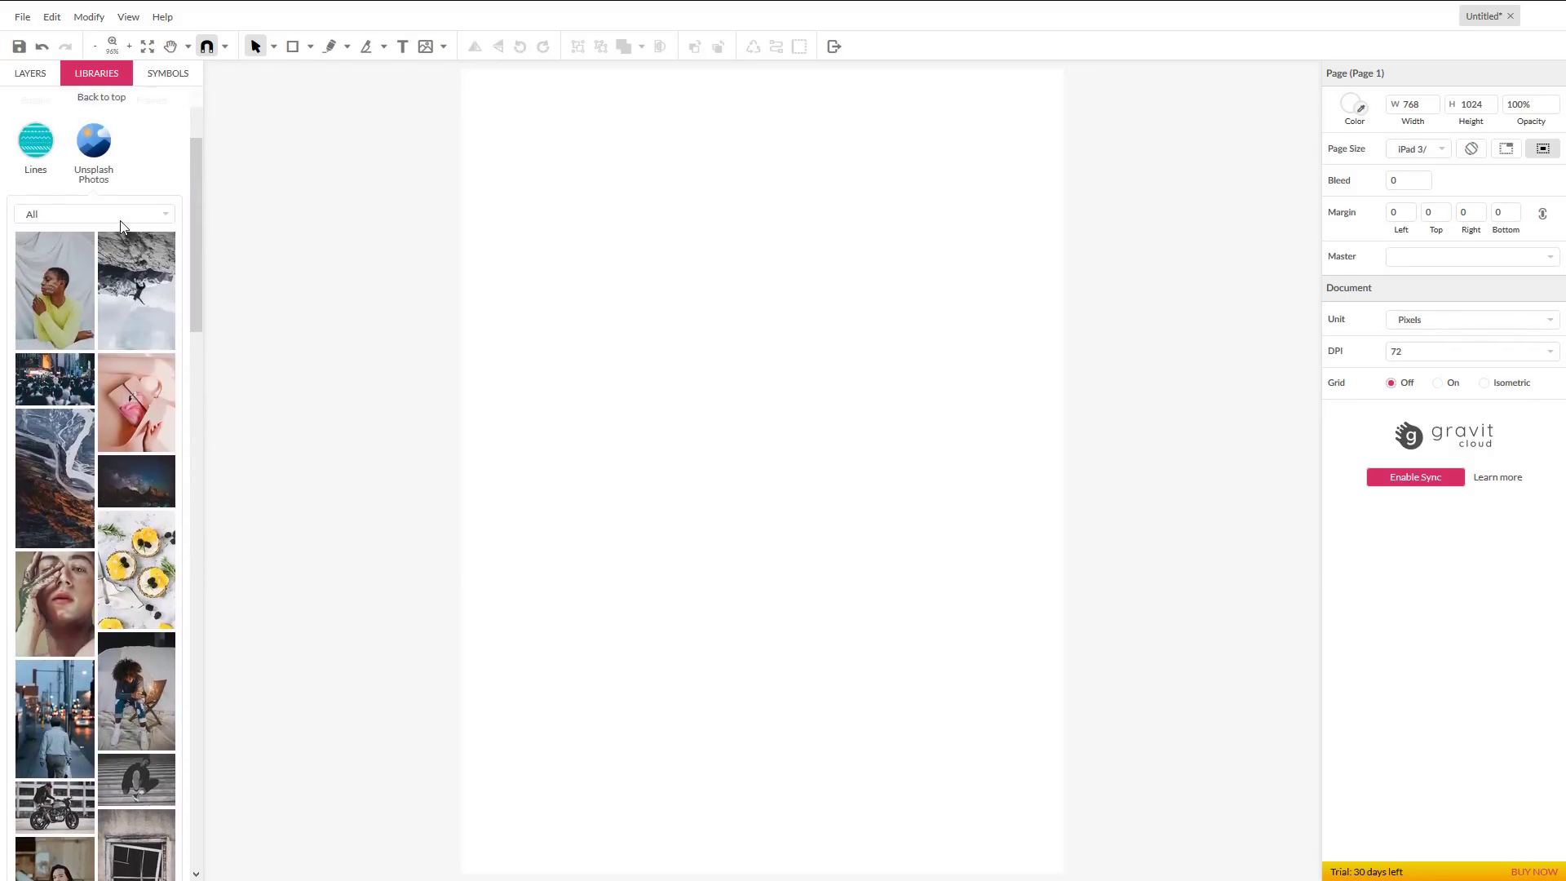
pyautogui.click(121, 217)
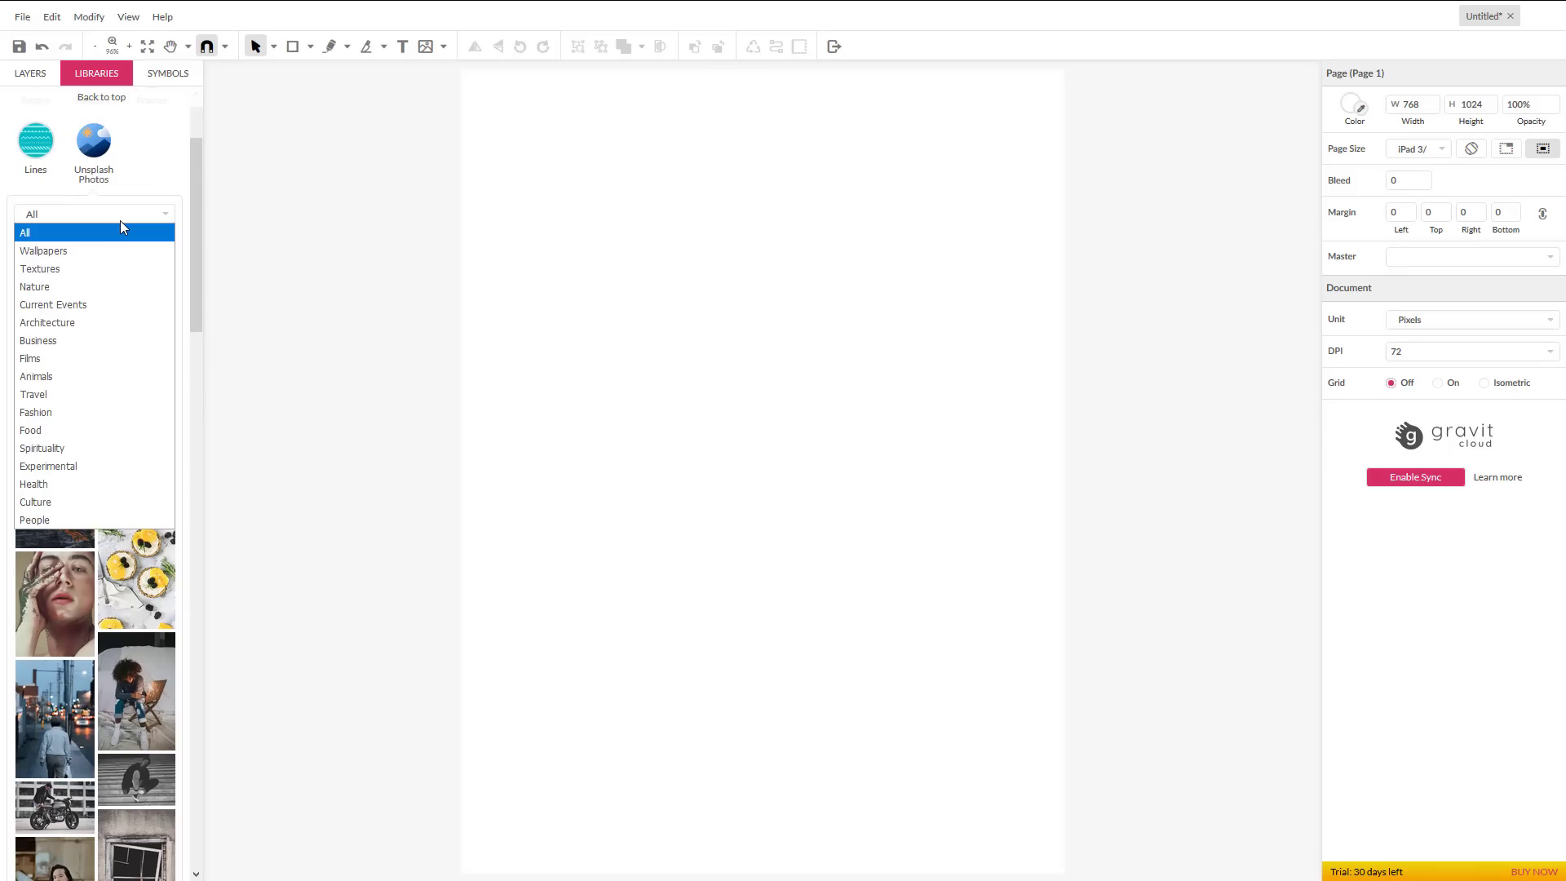
pyautogui.click(239, 210)
pyautogui.scroll(-5, 152, 352)
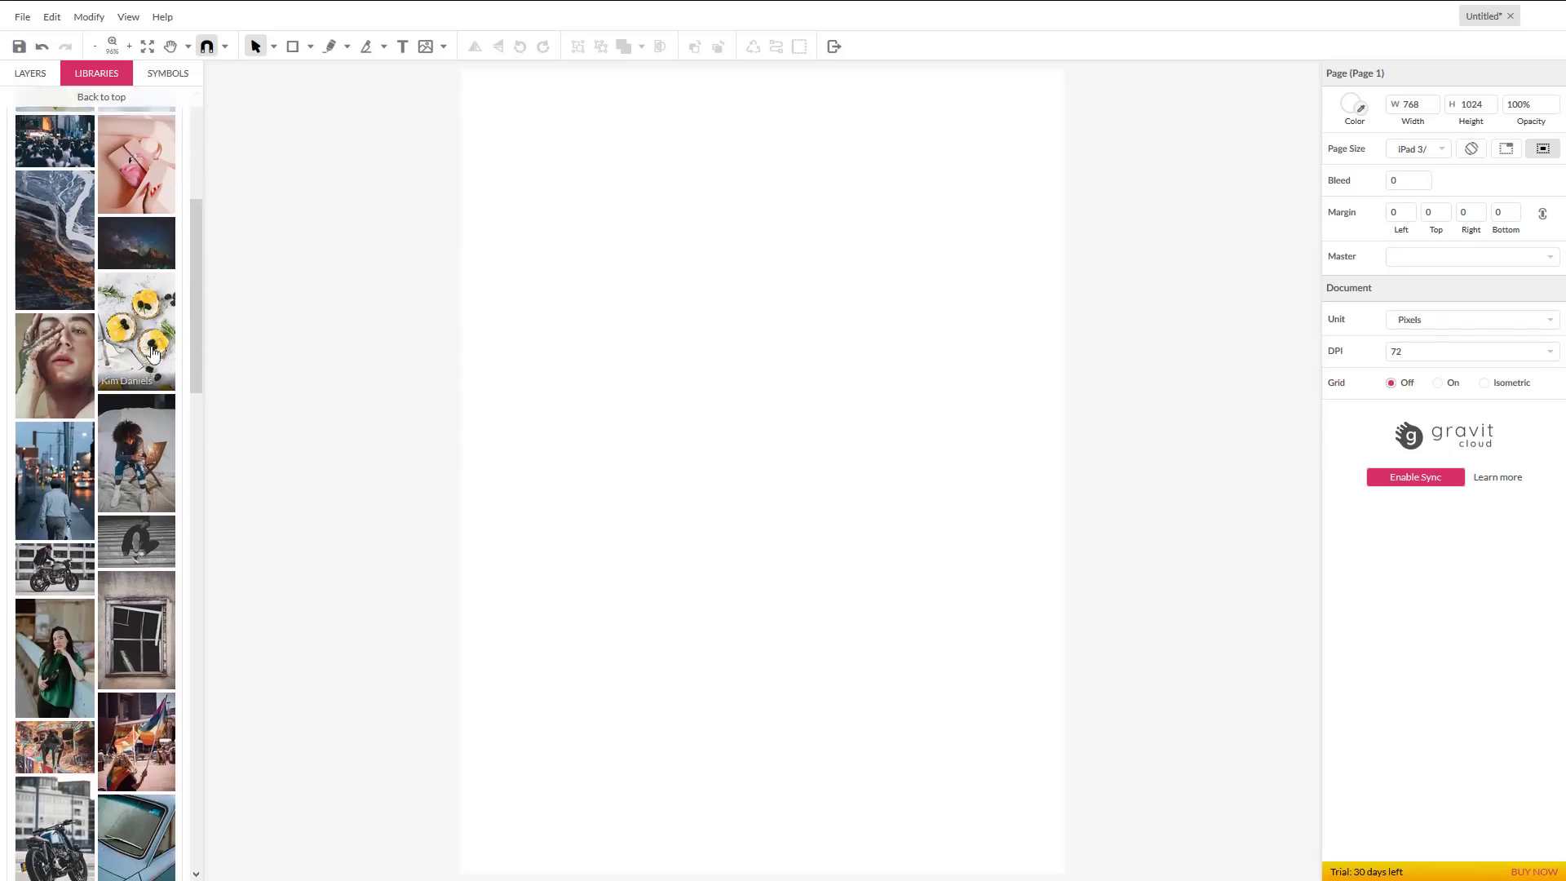
pyautogui.scroll(-12, 152, 352)
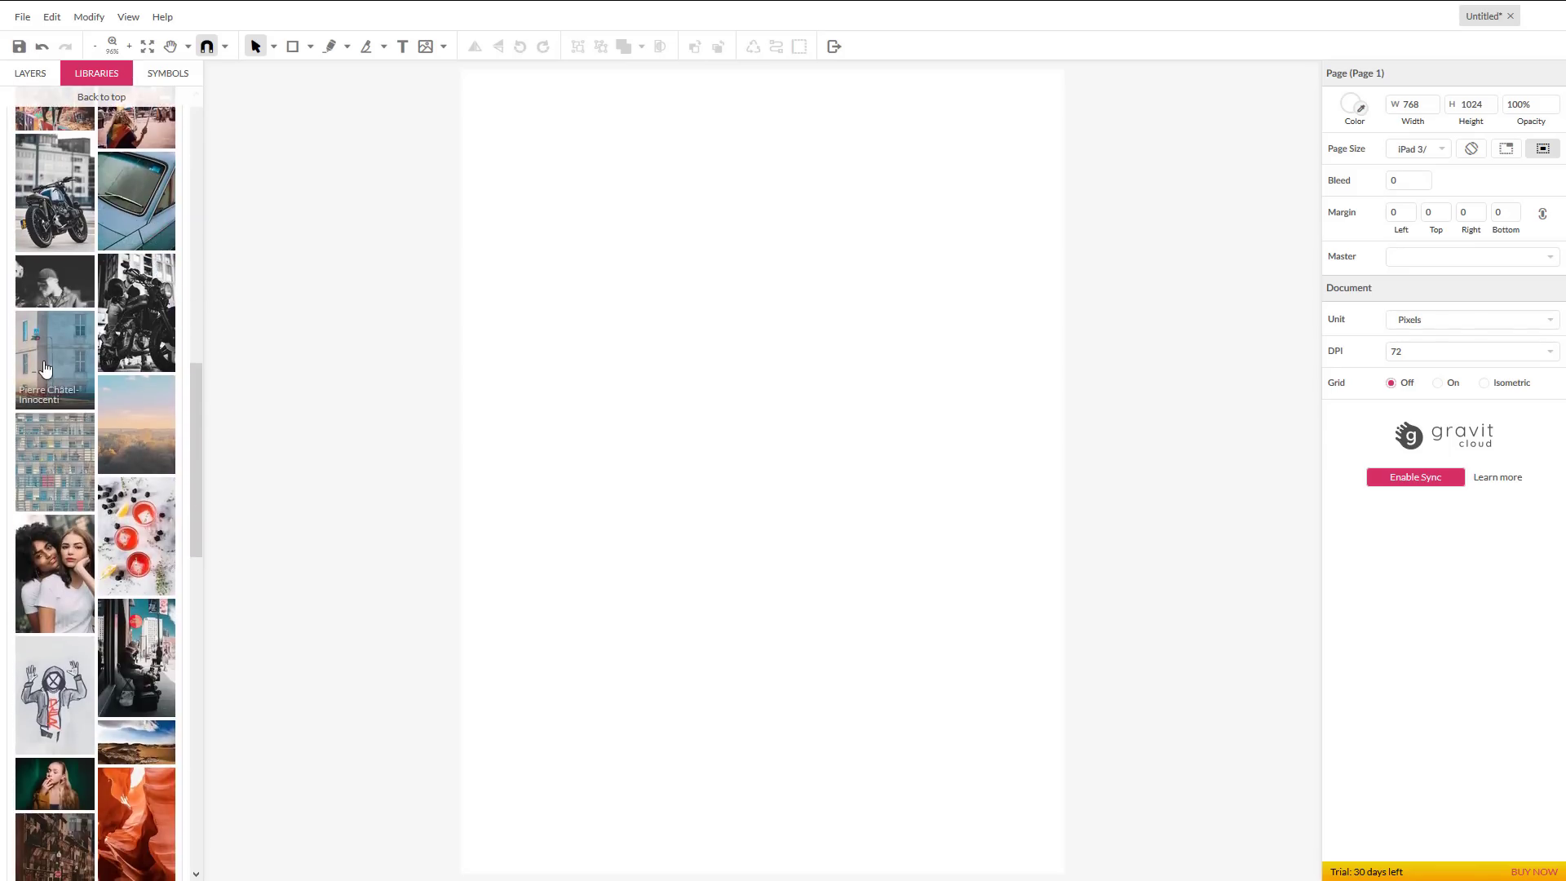
pyautogui.moveTo(45, 369); pyautogui.dragTo(823, 596)
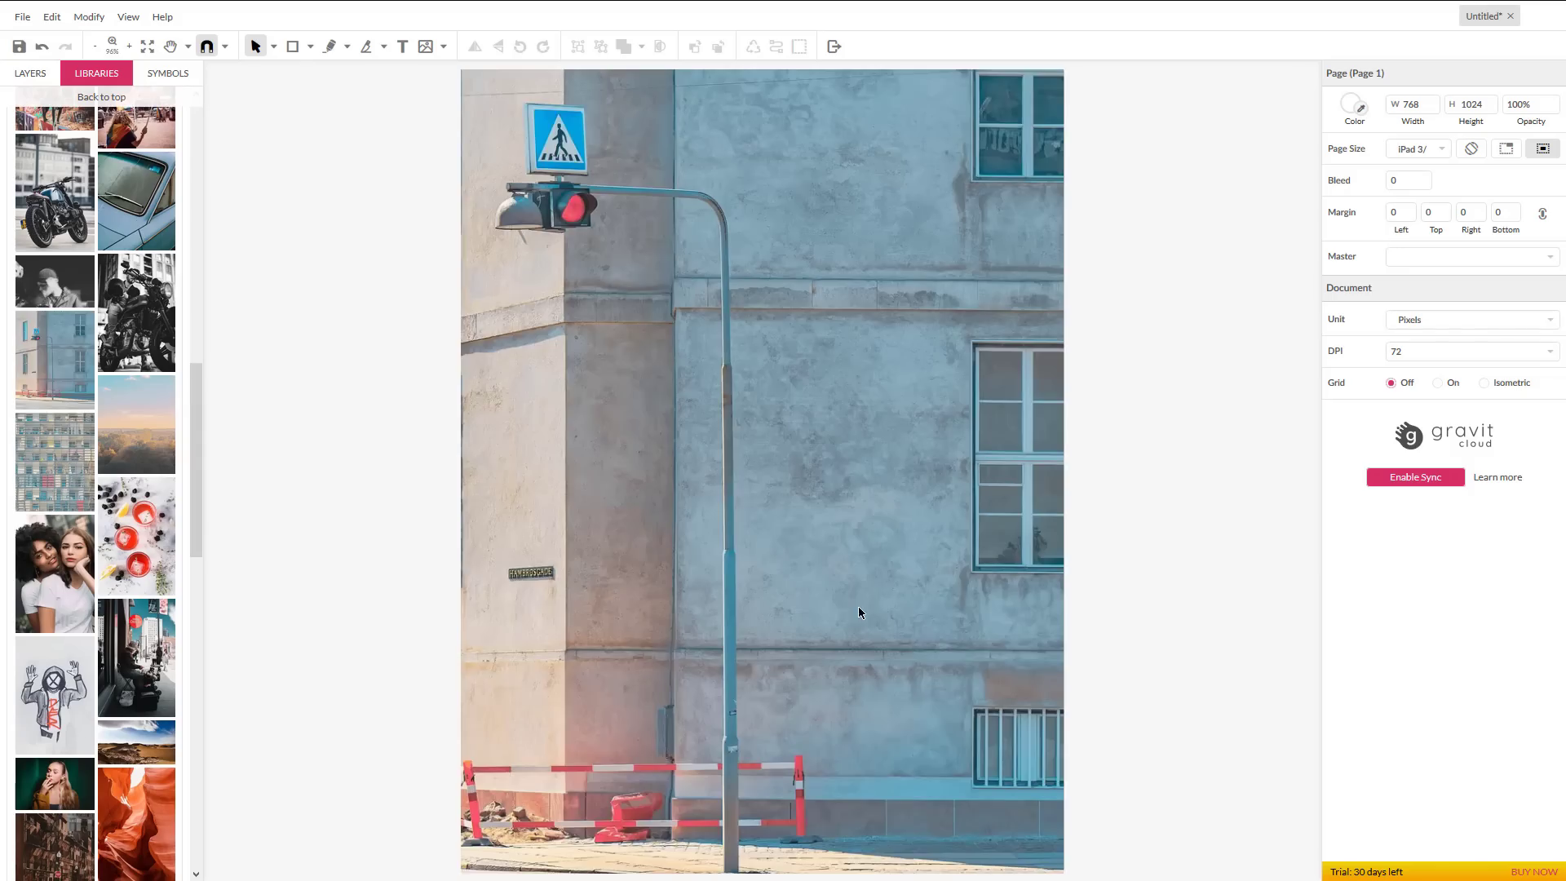
# Step: Resize and align the photo to fill the page at 768 × 1024, position 0, 0
pyautogui.scroll(1, 1189, 523)
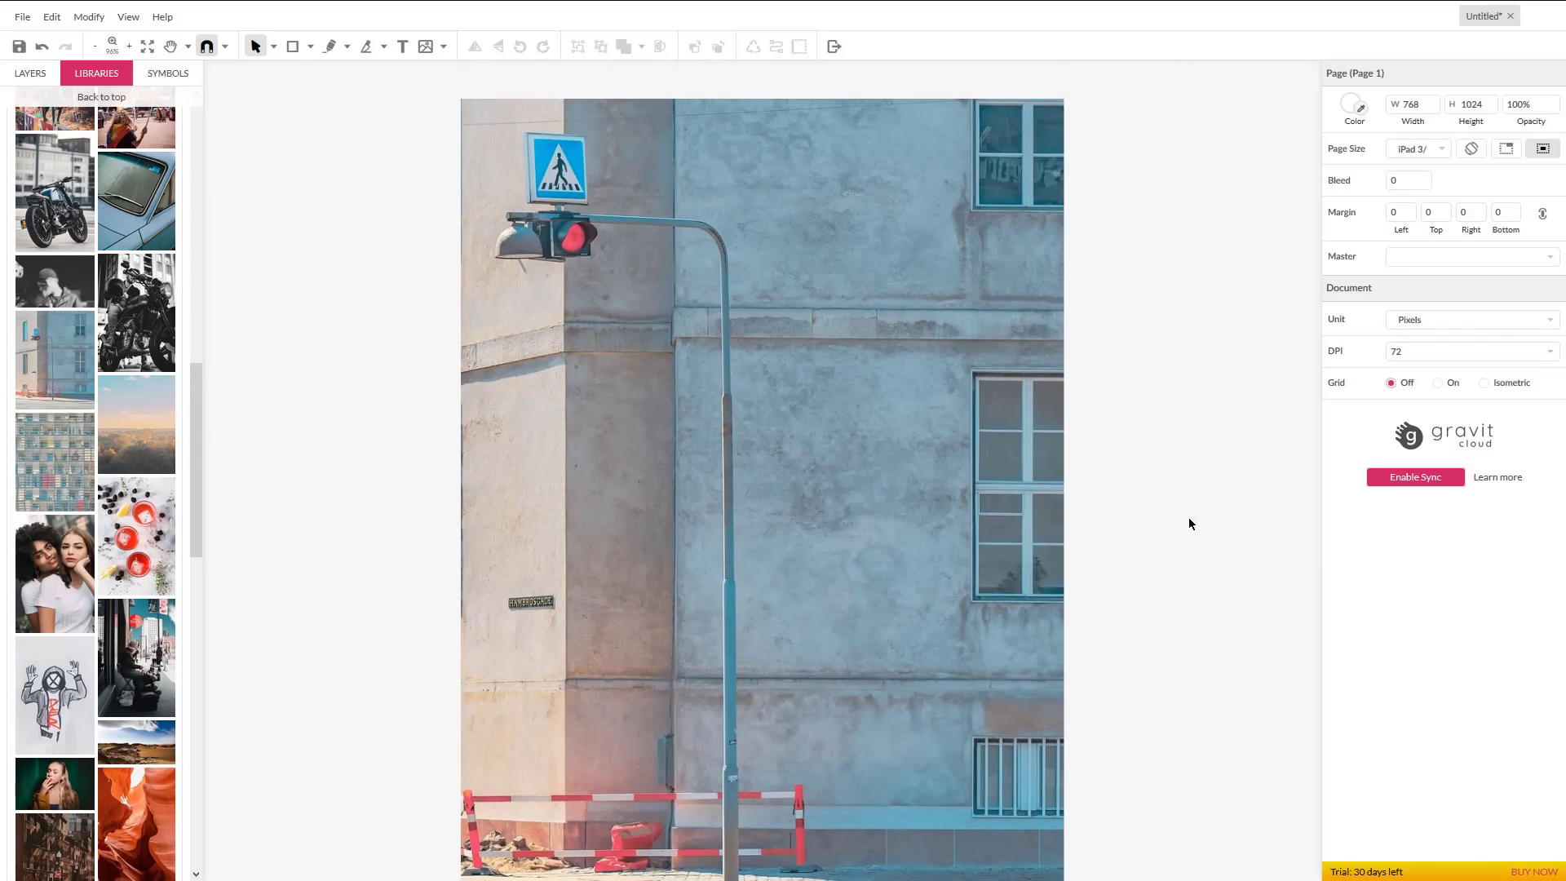
pyautogui.scroll(-3, 1189, 523)
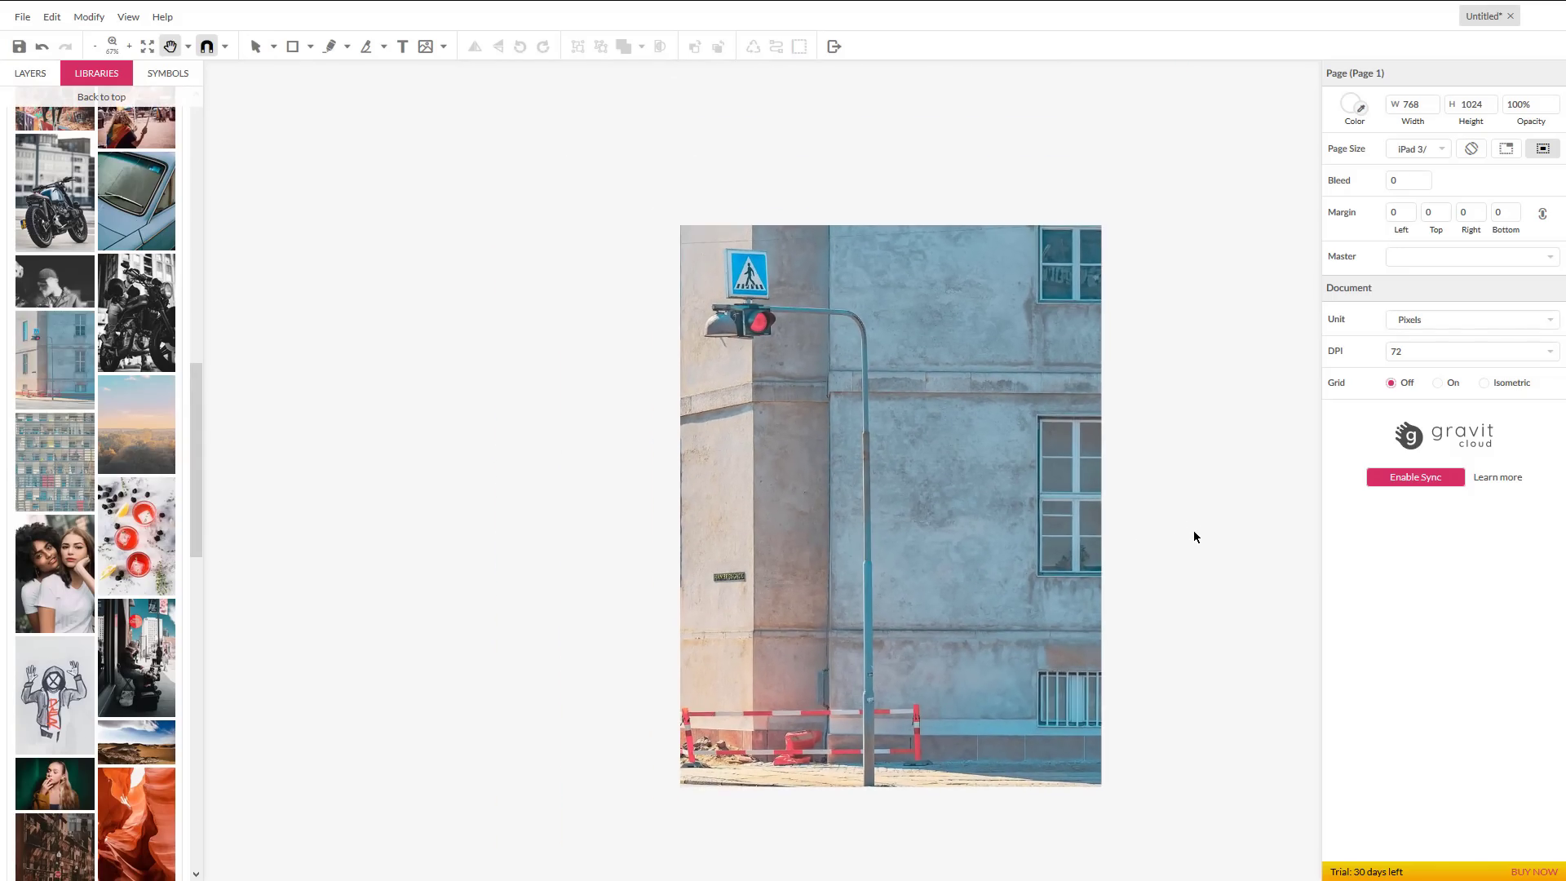
pyautogui.moveTo(1190, 531); pyautogui.dragTo(946, 494)
pyautogui.click(652, 492)
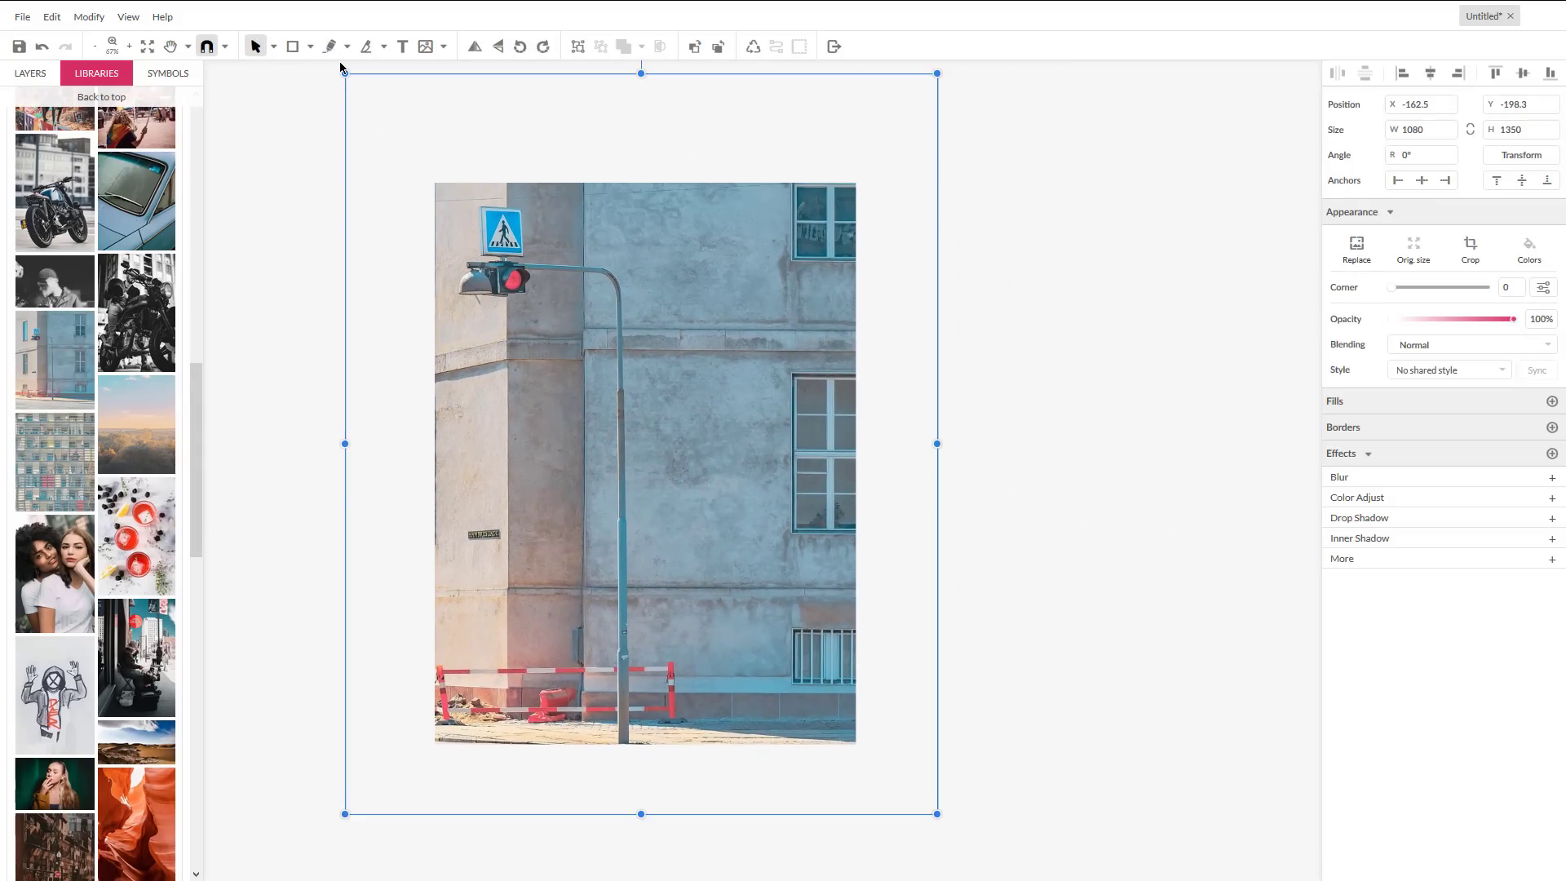
pyautogui.moveTo(345, 71); pyautogui.dragTo(455, 189)
pyautogui.moveTo(534, 237); pyautogui.dragTo(515, 230)
pyautogui.moveTo(919, 808); pyautogui.dragTo(857, 746)
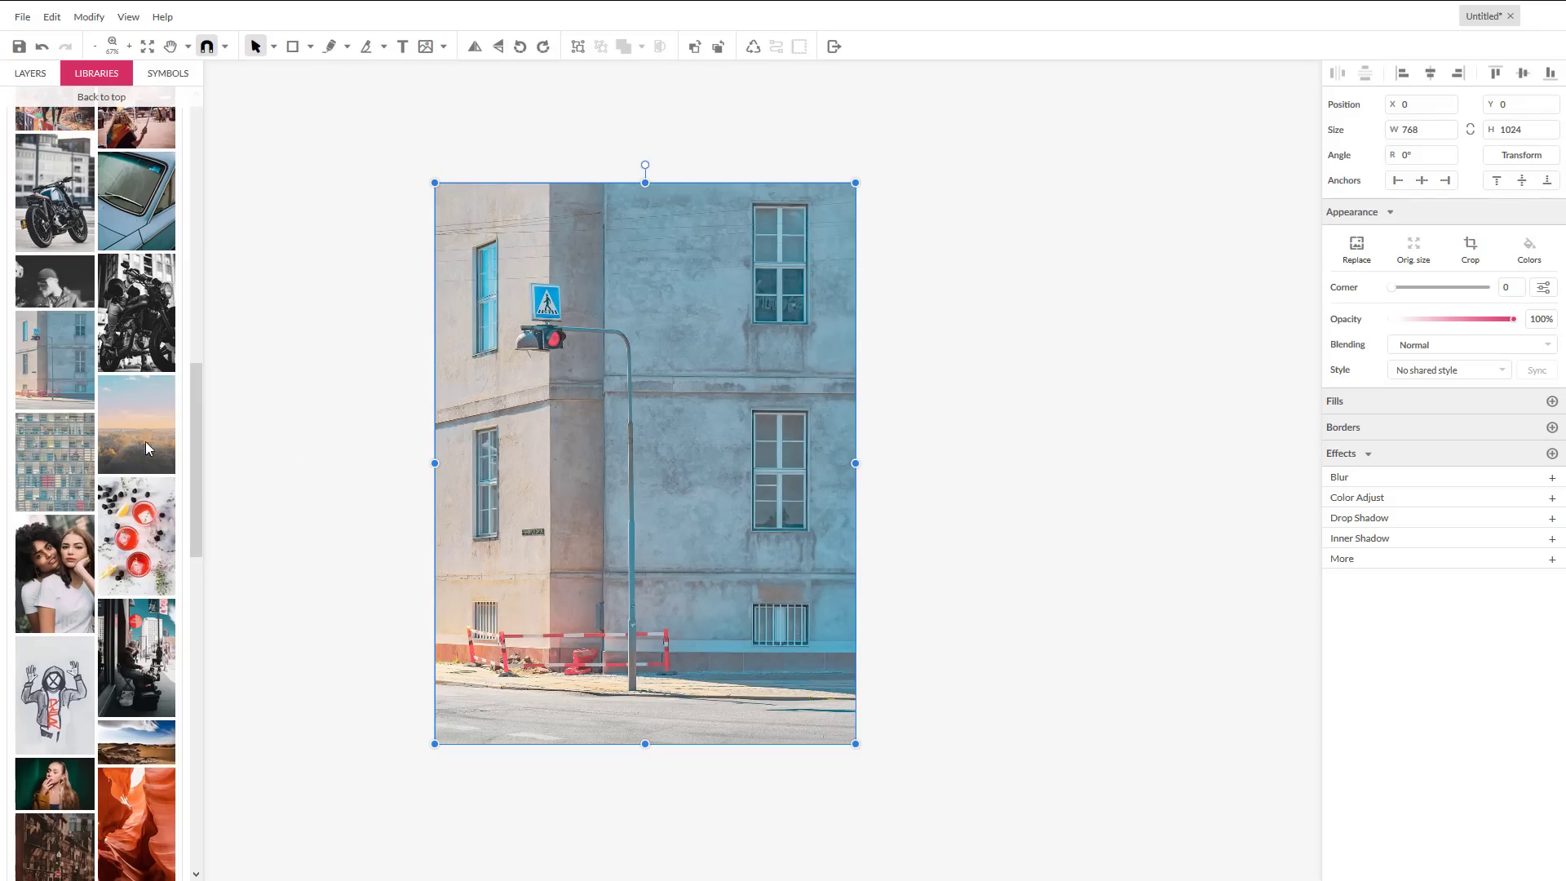
# Step: Go from the Shapes library into Illustrations and open its All style filter
pyautogui.click(100, 96)
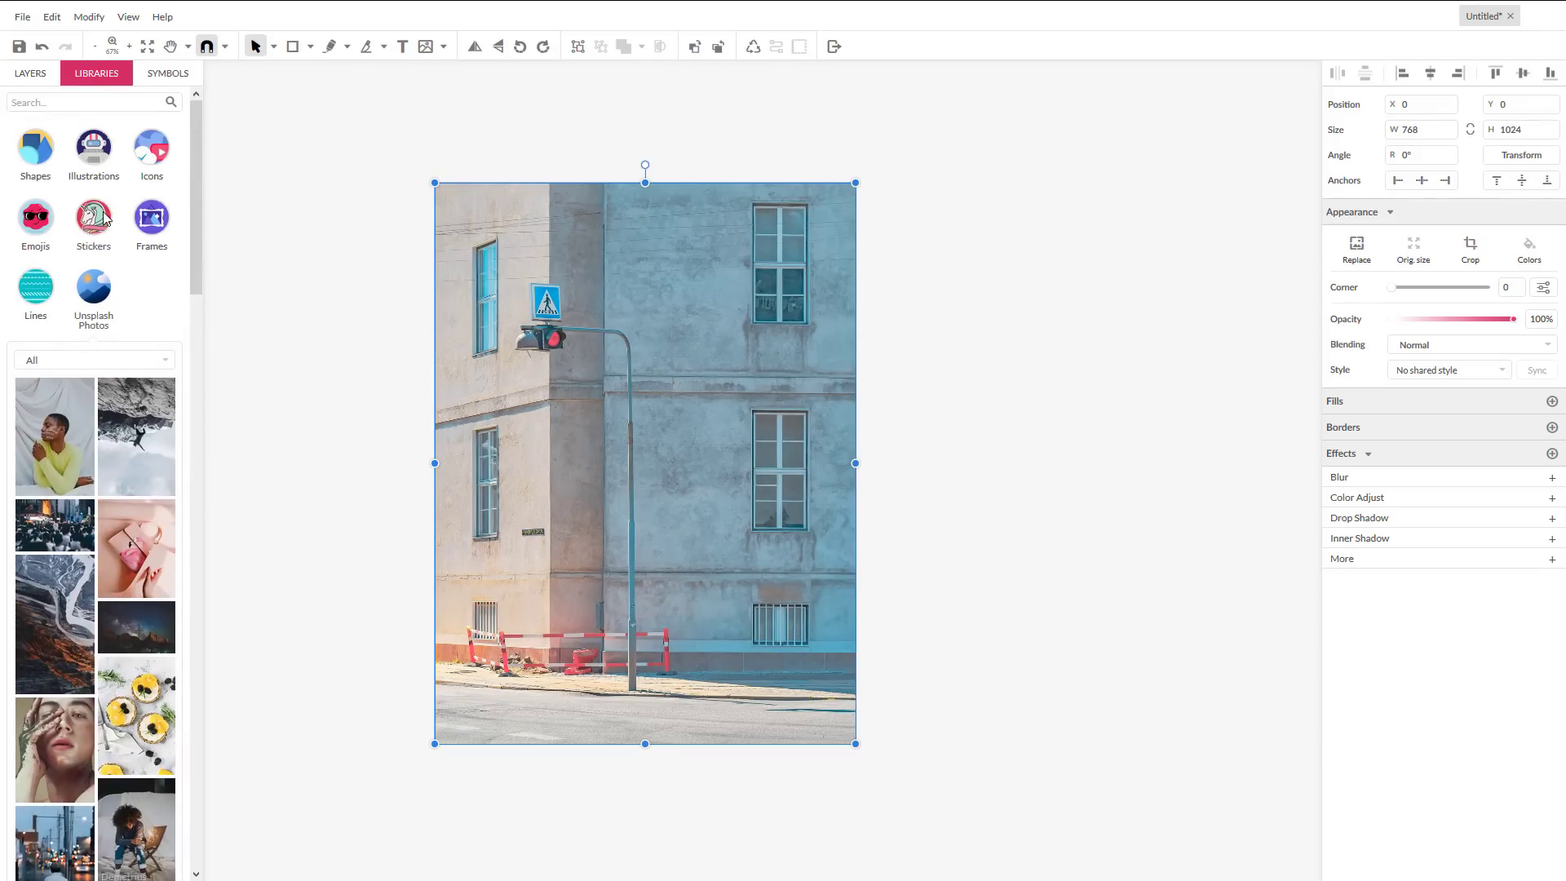
pyautogui.click(49, 157)
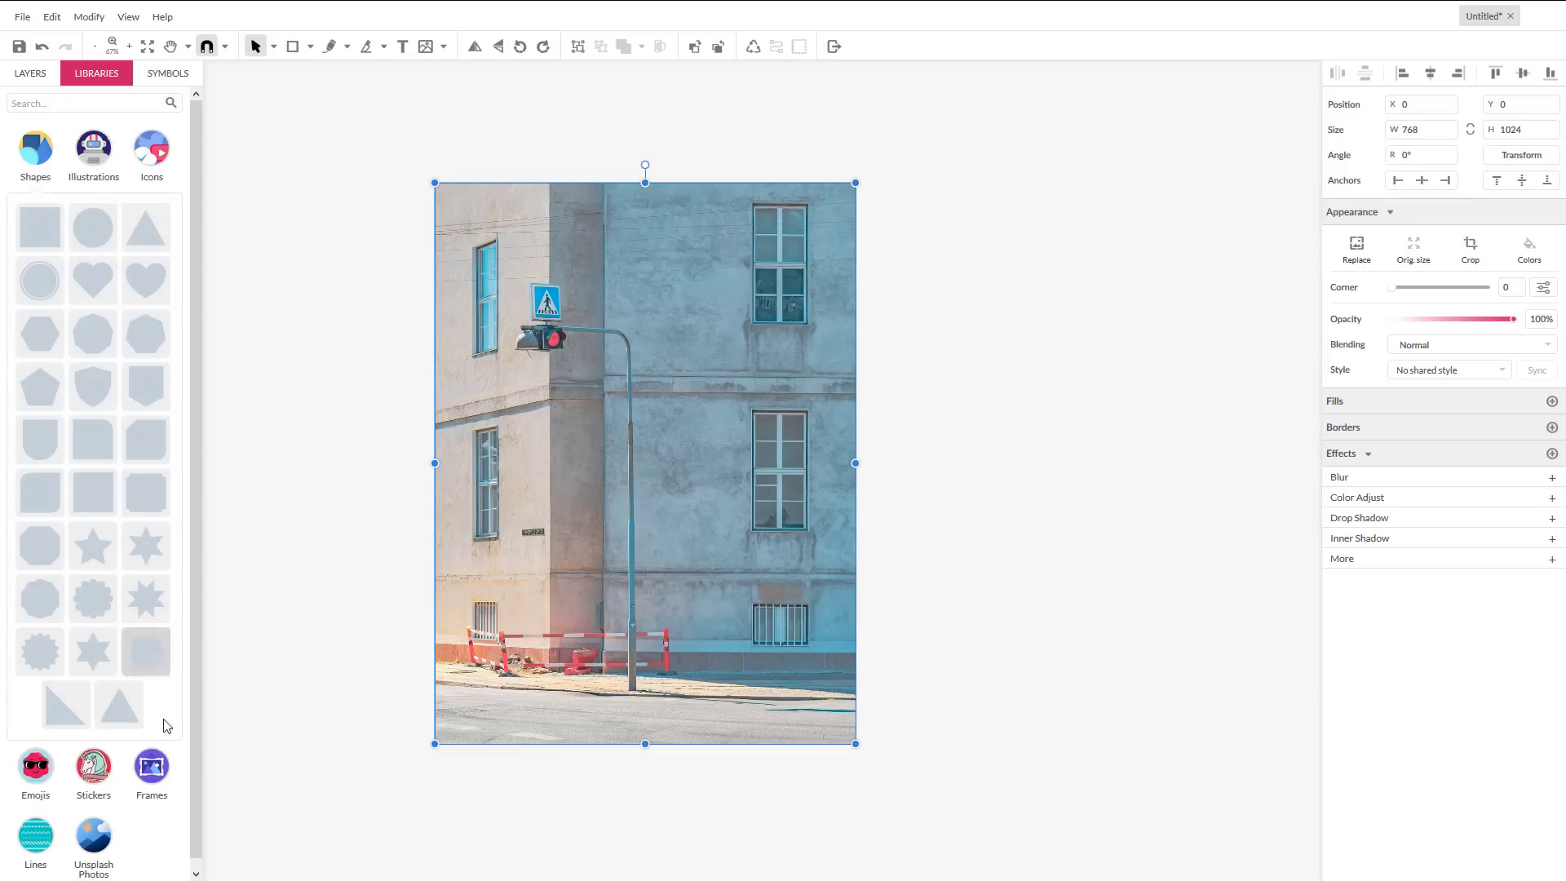
pyautogui.click(86, 167)
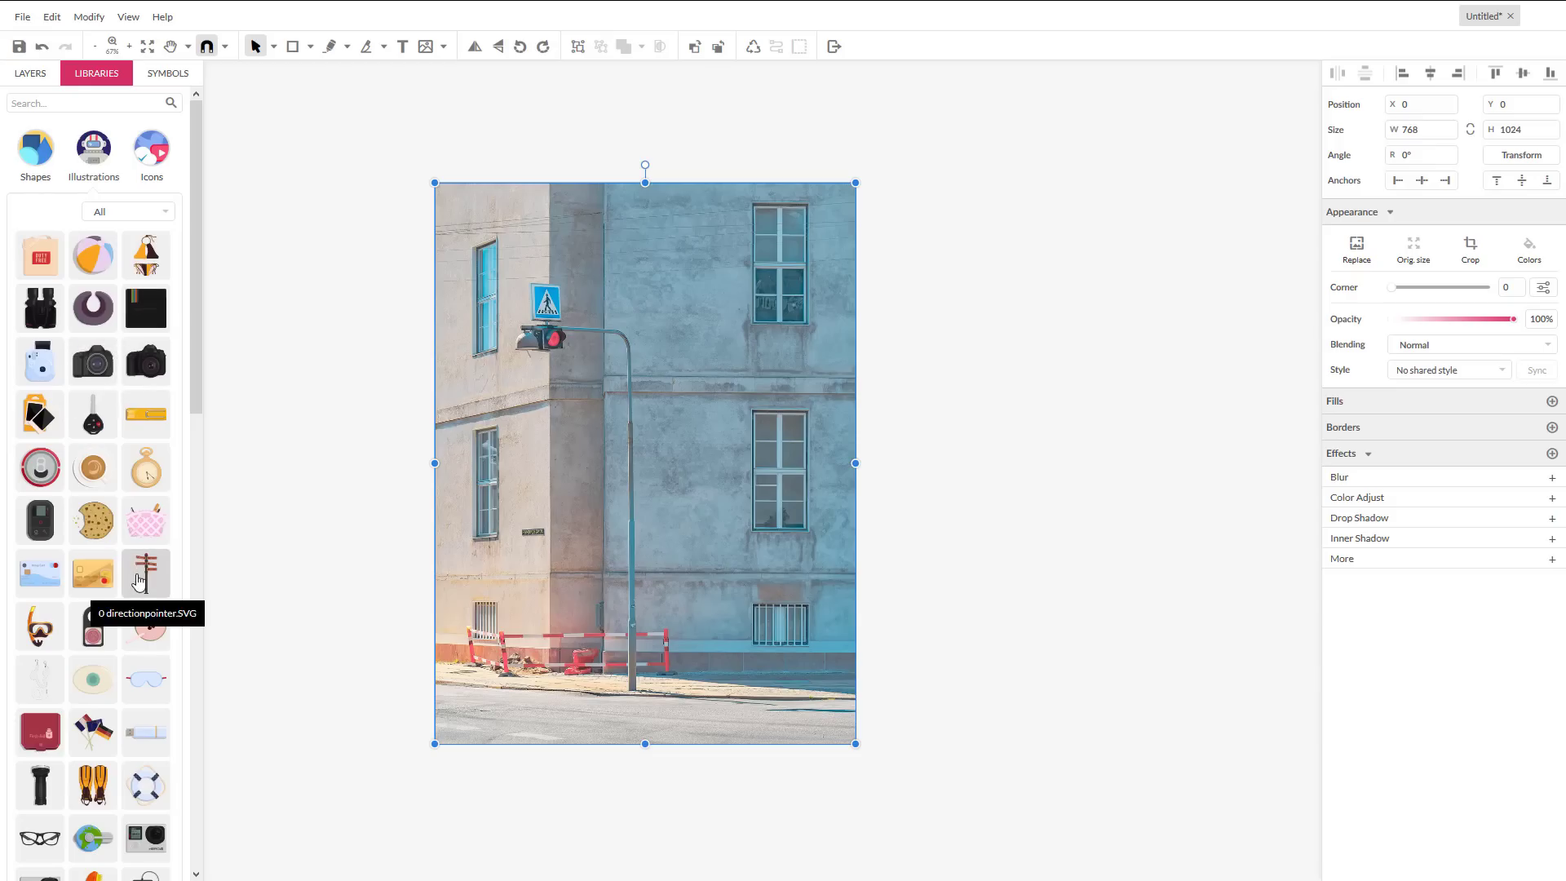
pyautogui.click(163, 214)
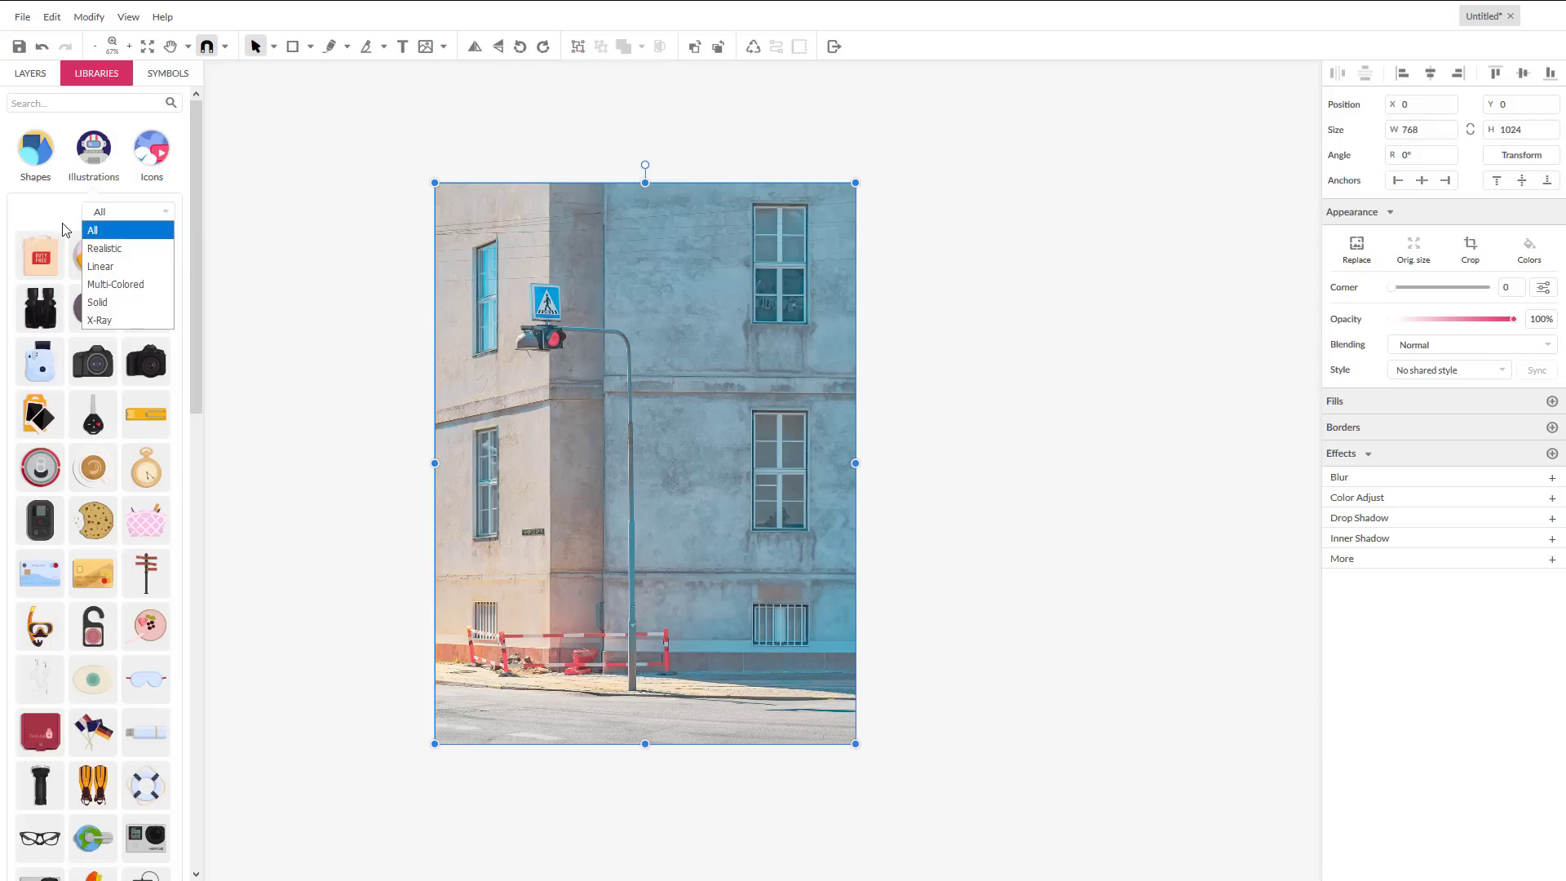
pyautogui.click(146, 573)
pyautogui.moveTo(146, 574); pyautogui.dragTo(605, 567)
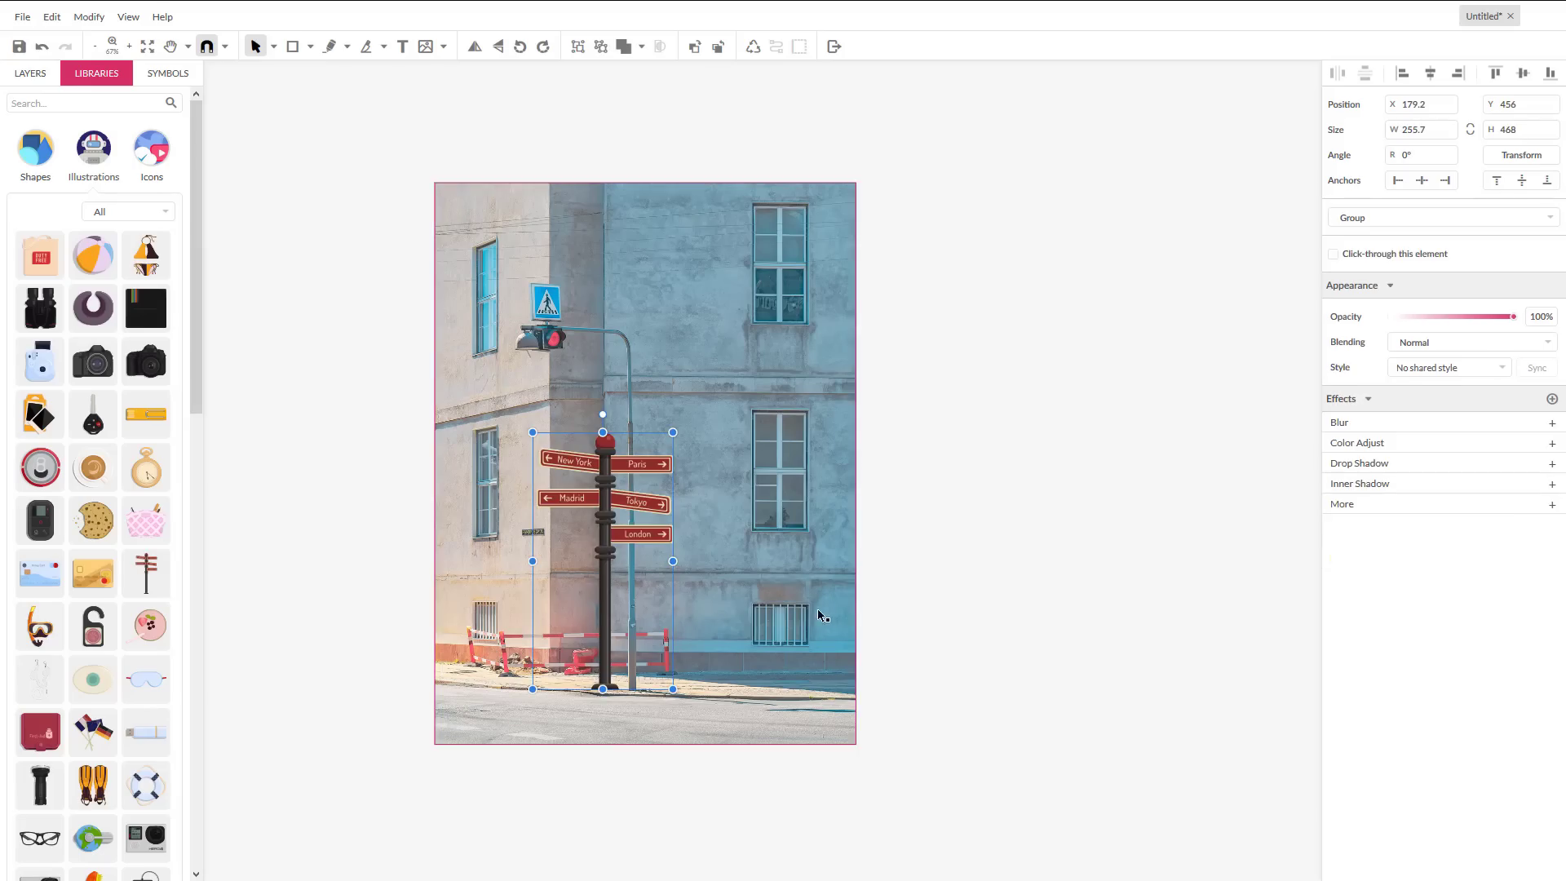
pyautogui.scroll(5, 658, 516)
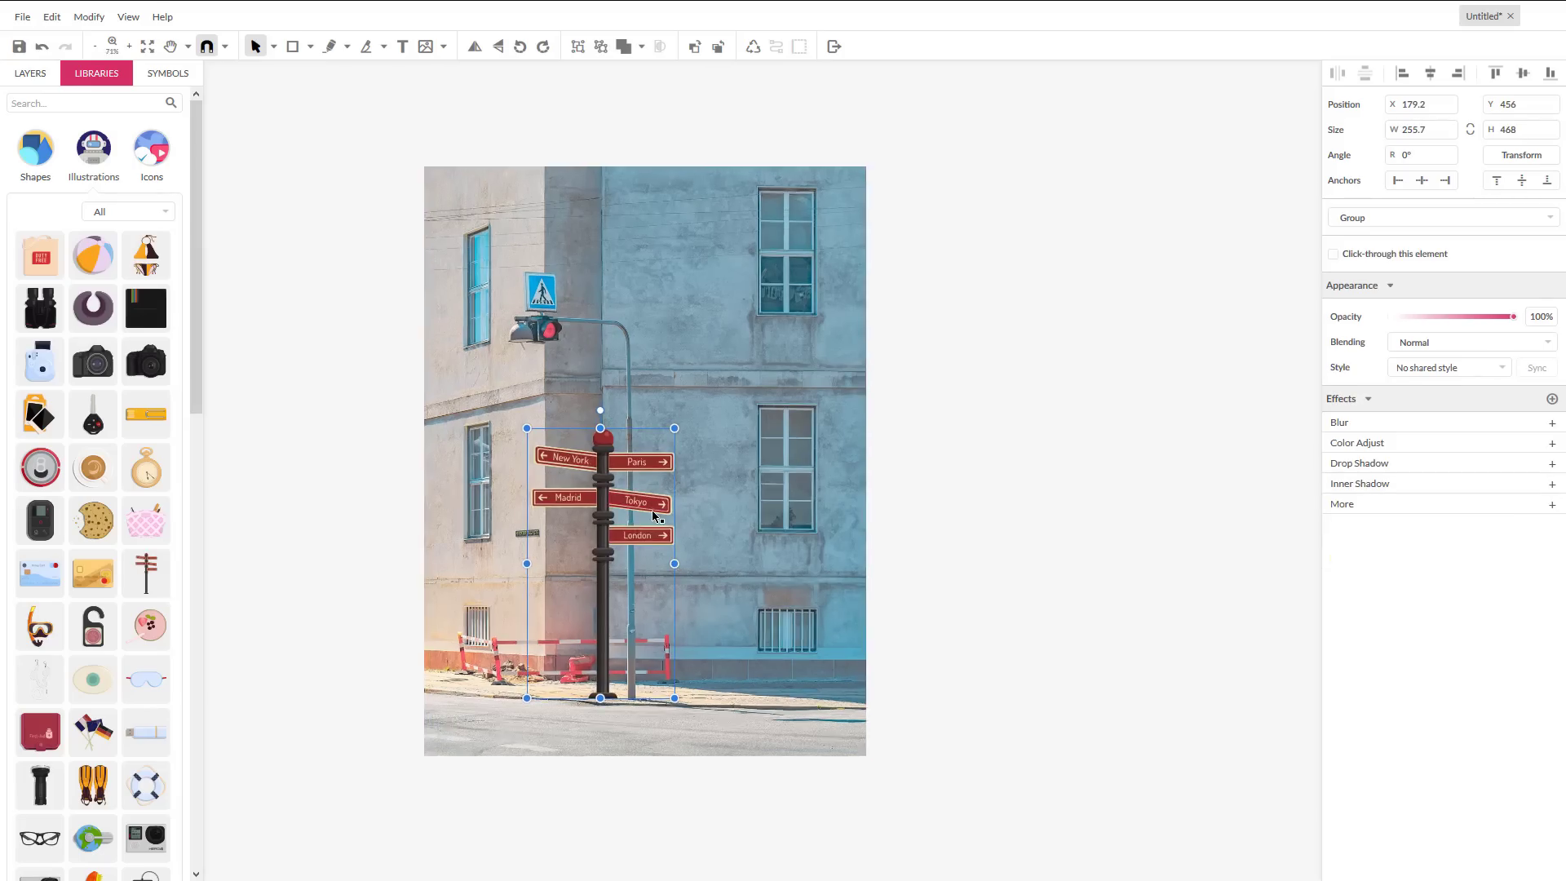
pyautogui.scroll(3, 658, 516)
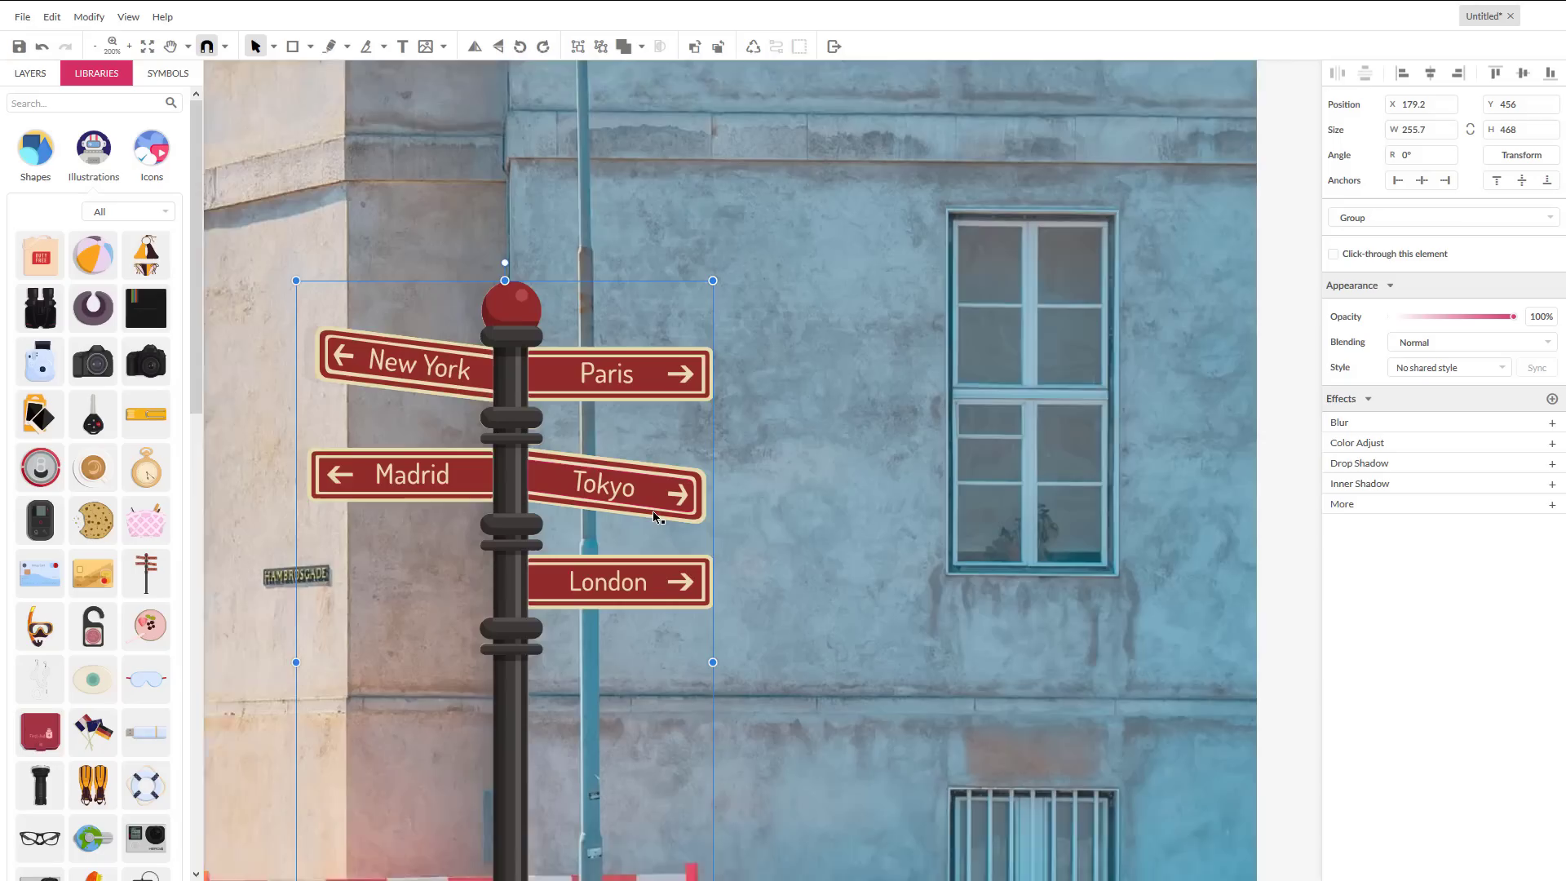
pyautogui.doubleClick(630, 603)
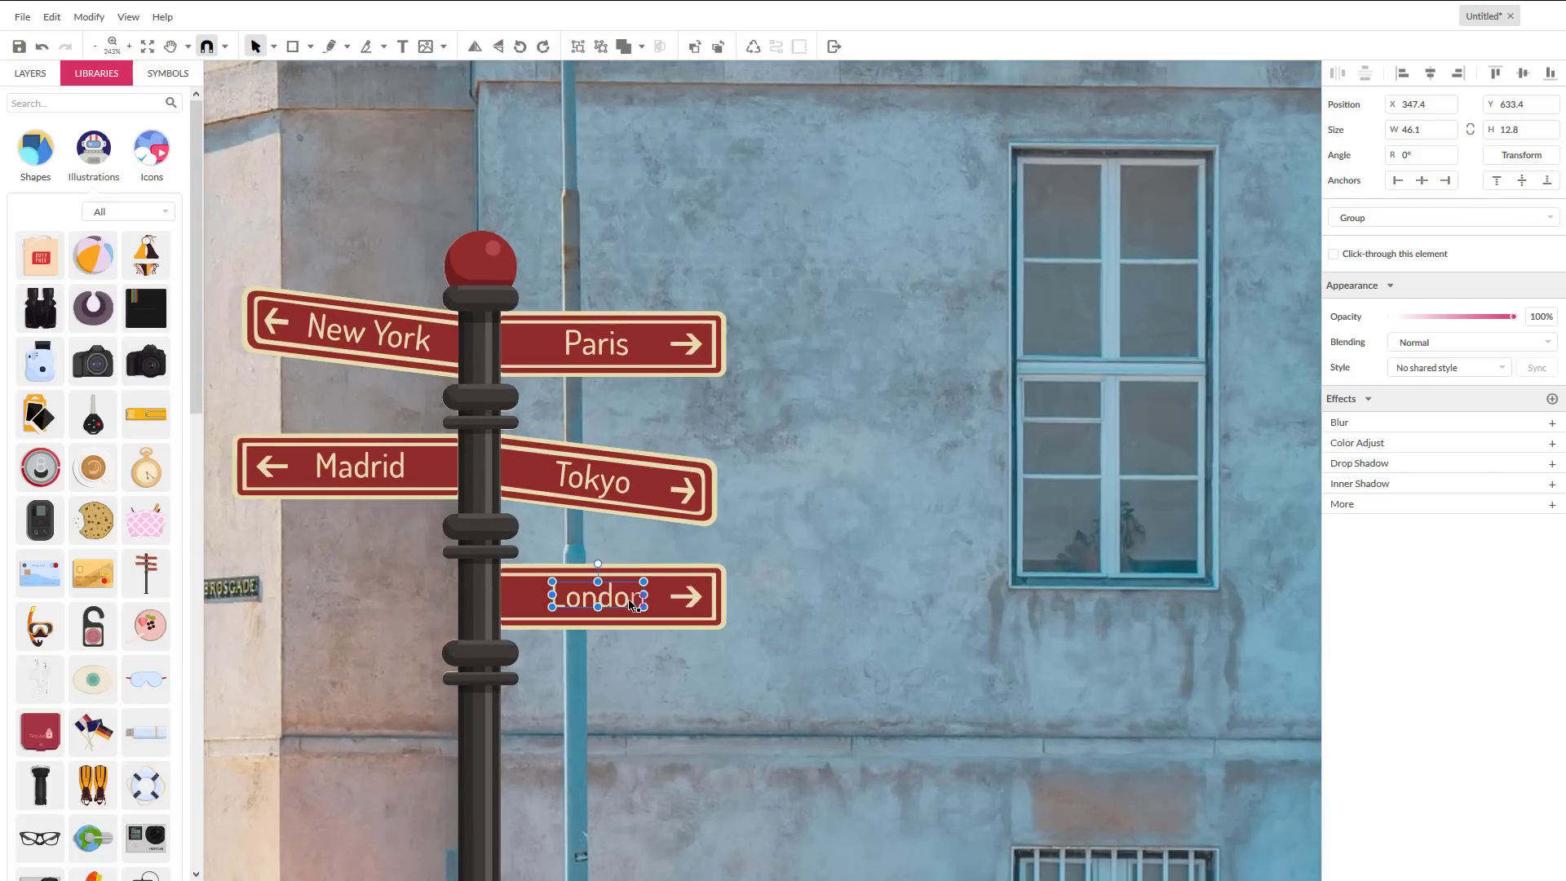
pyautogui.press('Delete')
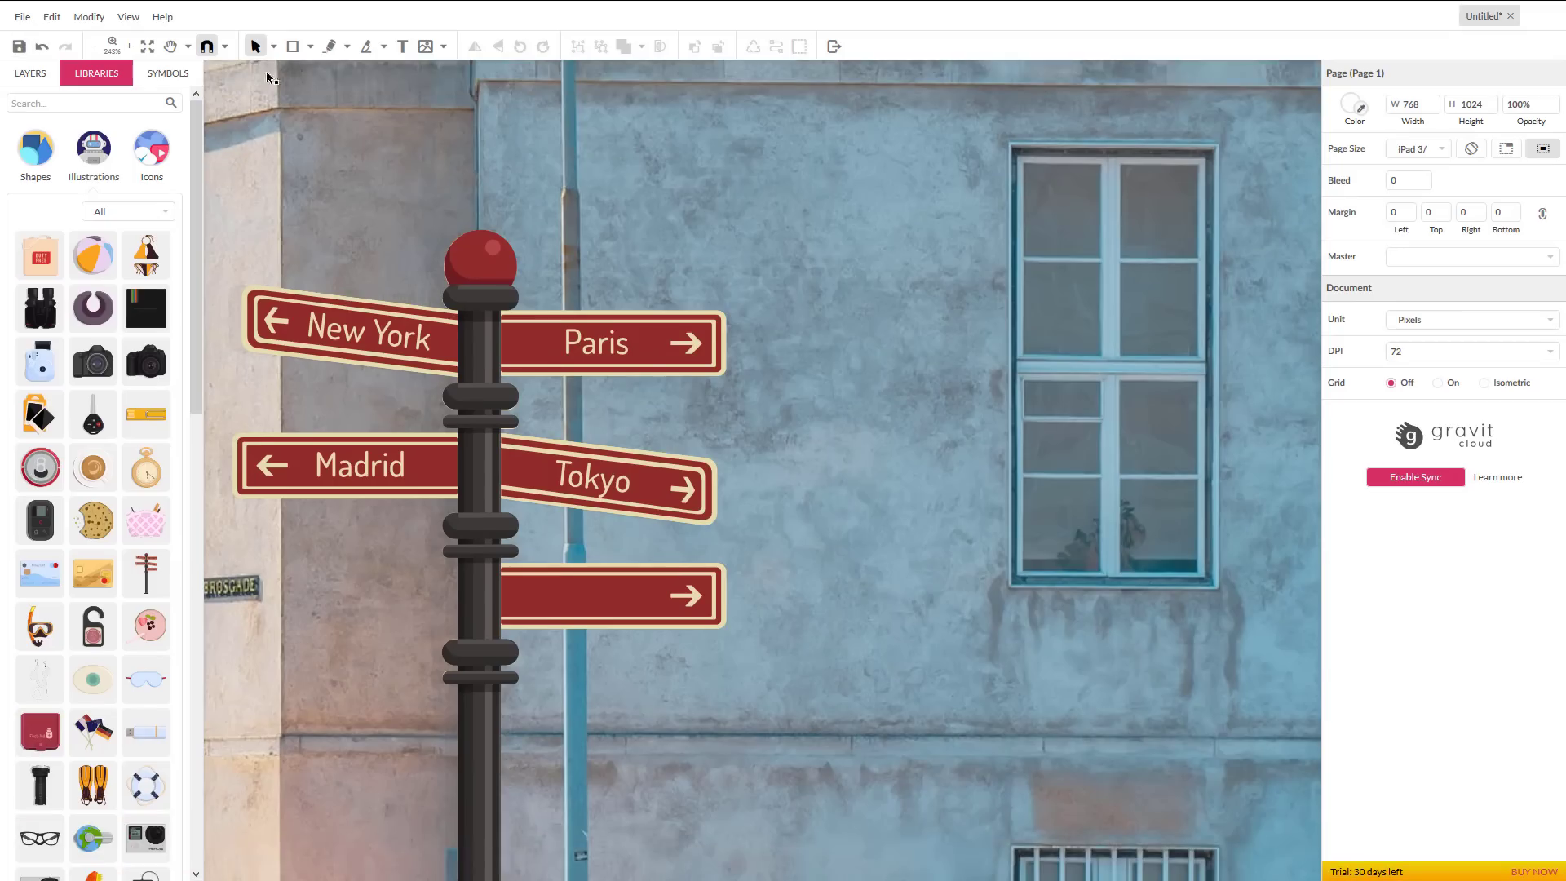
# Step: Add a text label on the bottom sign at 8 px and widen its box to 62 × 14
pyautogui.click(402, 47)
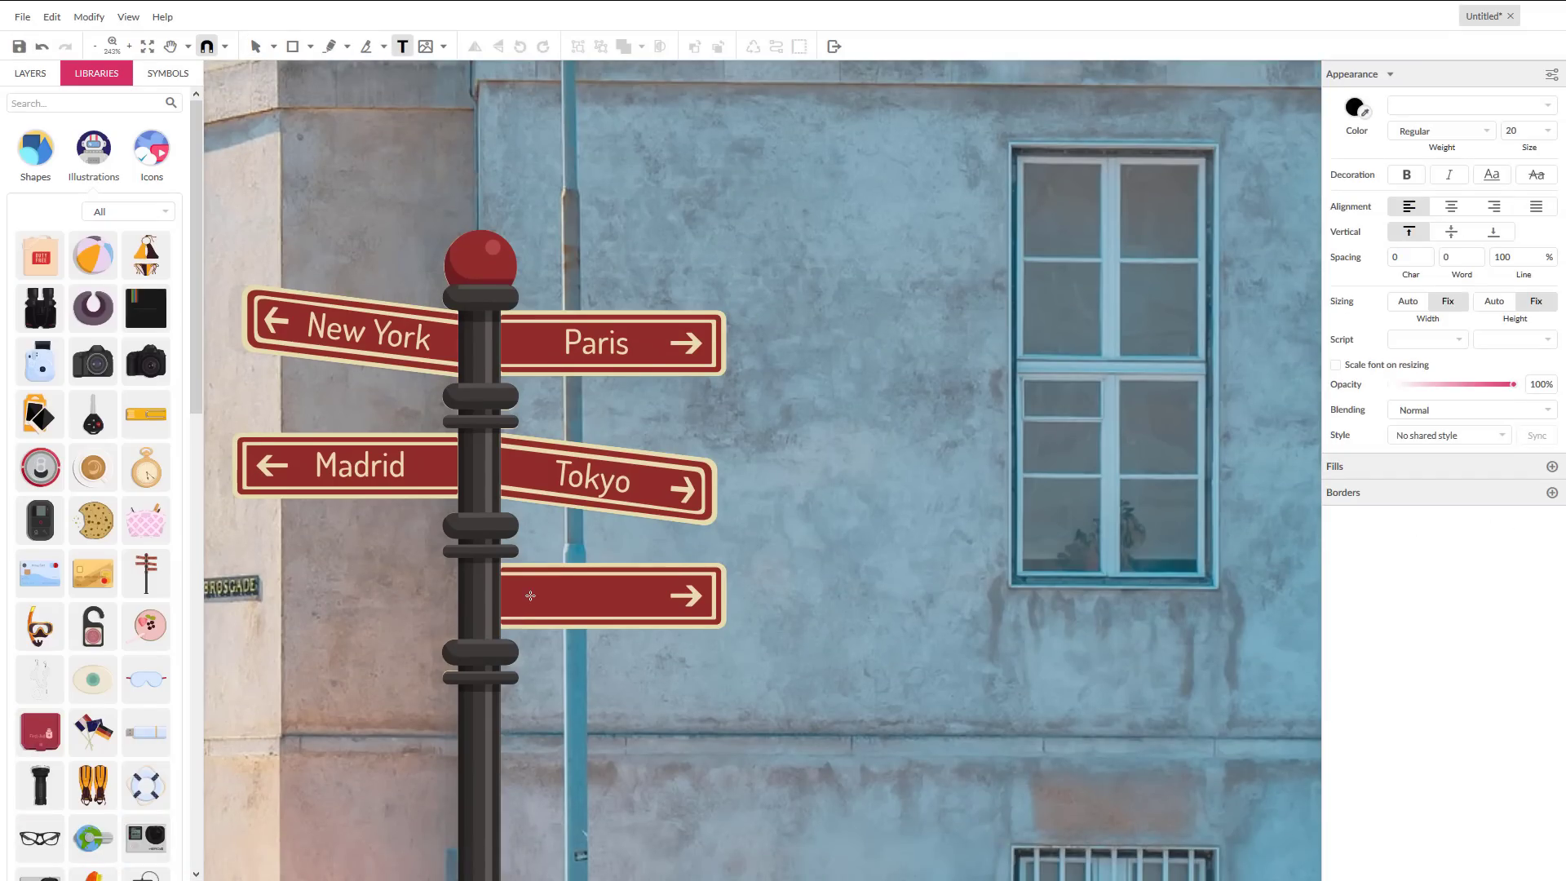
pyautogui.click(530, 594)
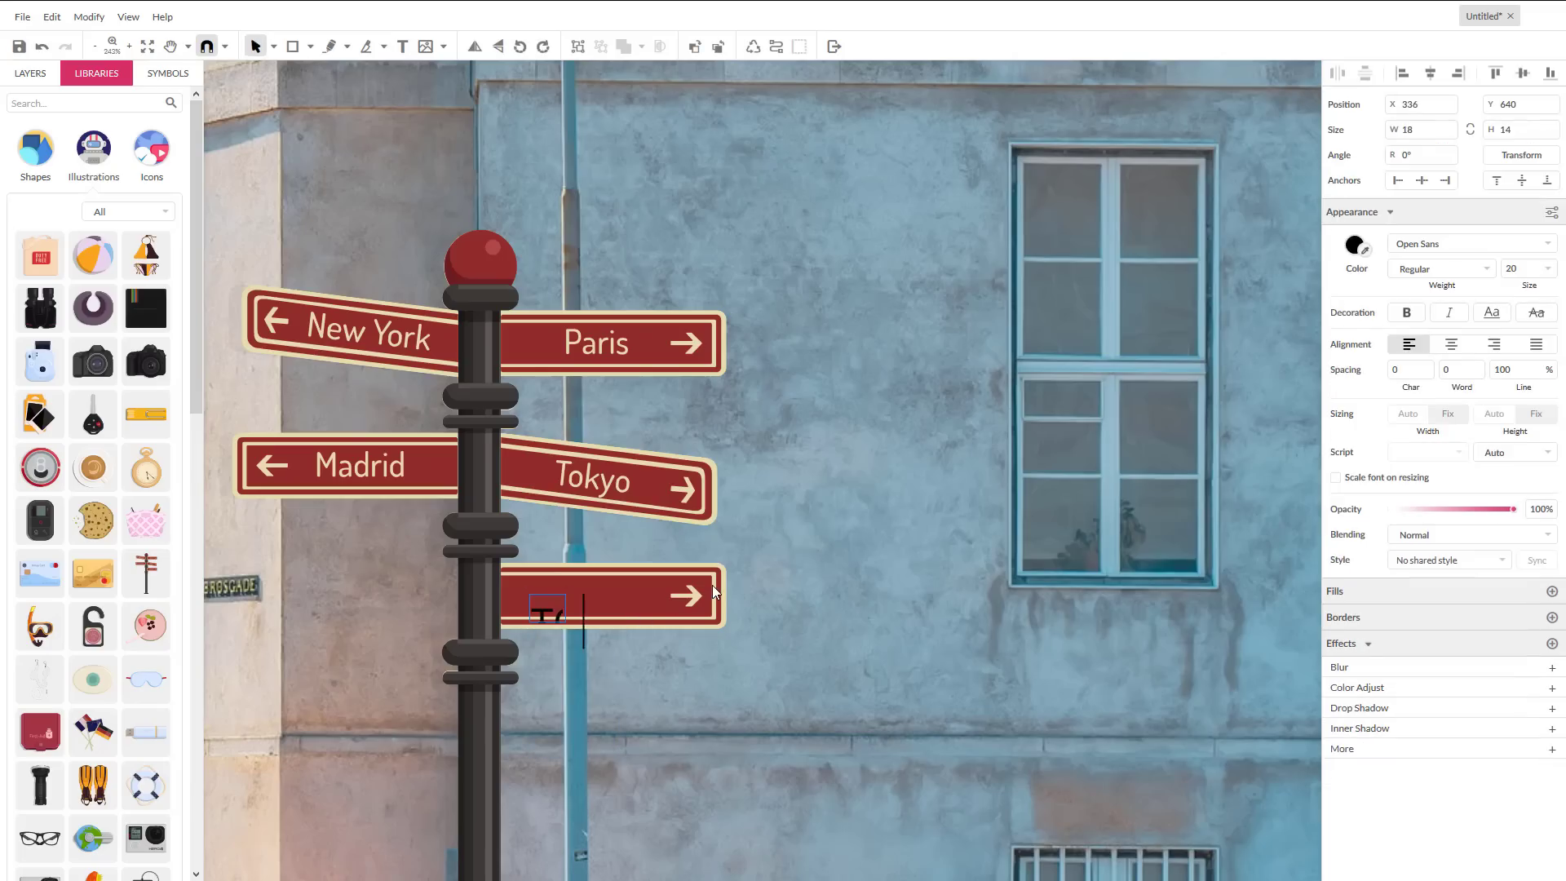
pyautogui.write('London')
pyautogui.hotkey('ctrl', 'a')
pyautogui.click(1520, 271)
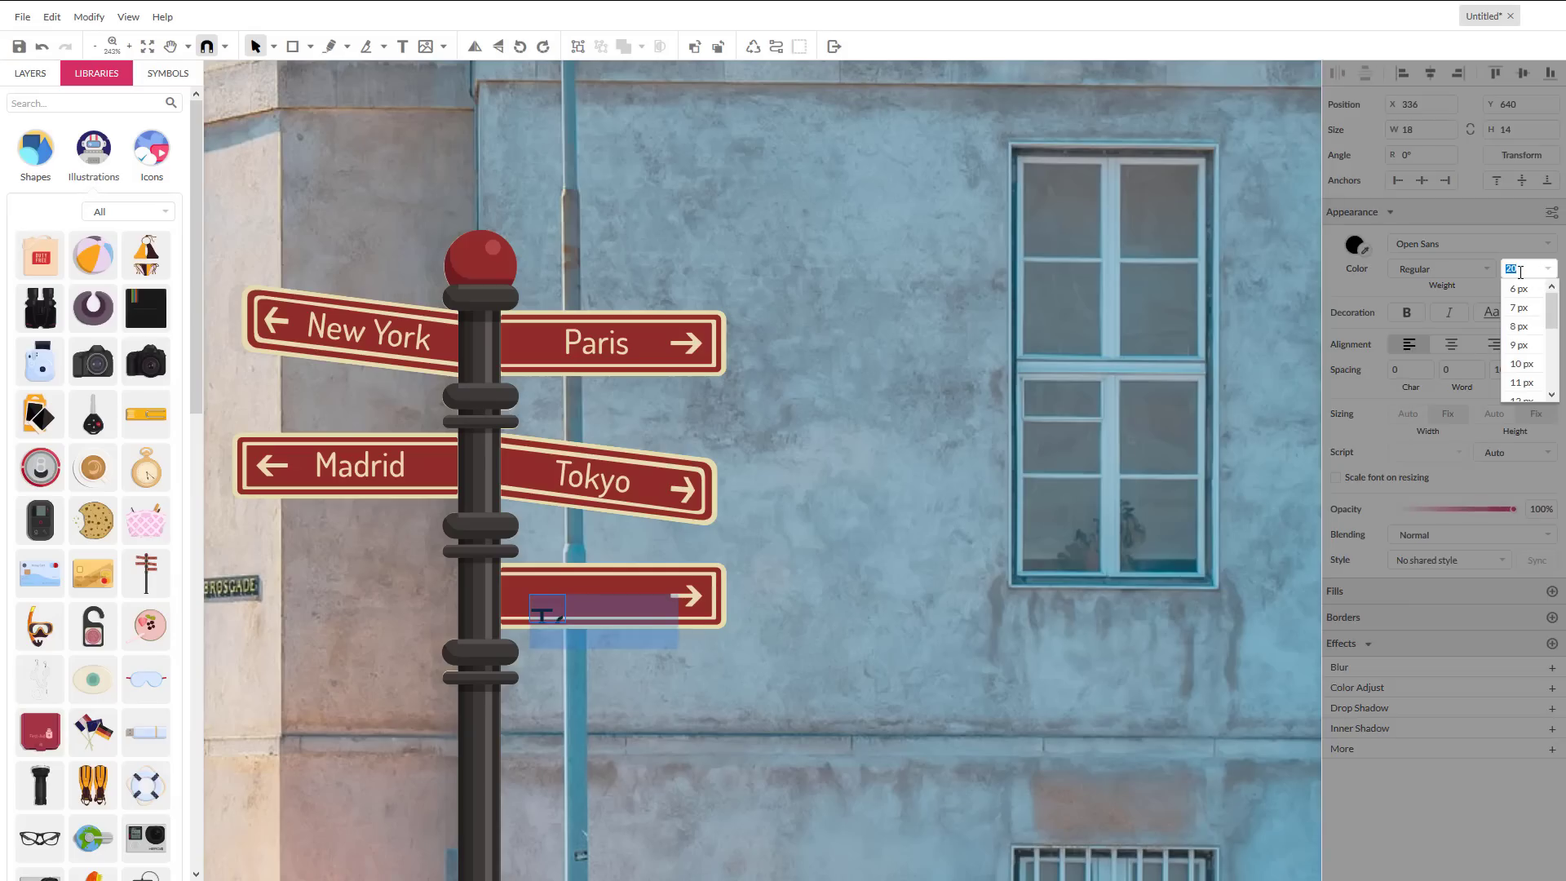
pyautogui.press('Return')
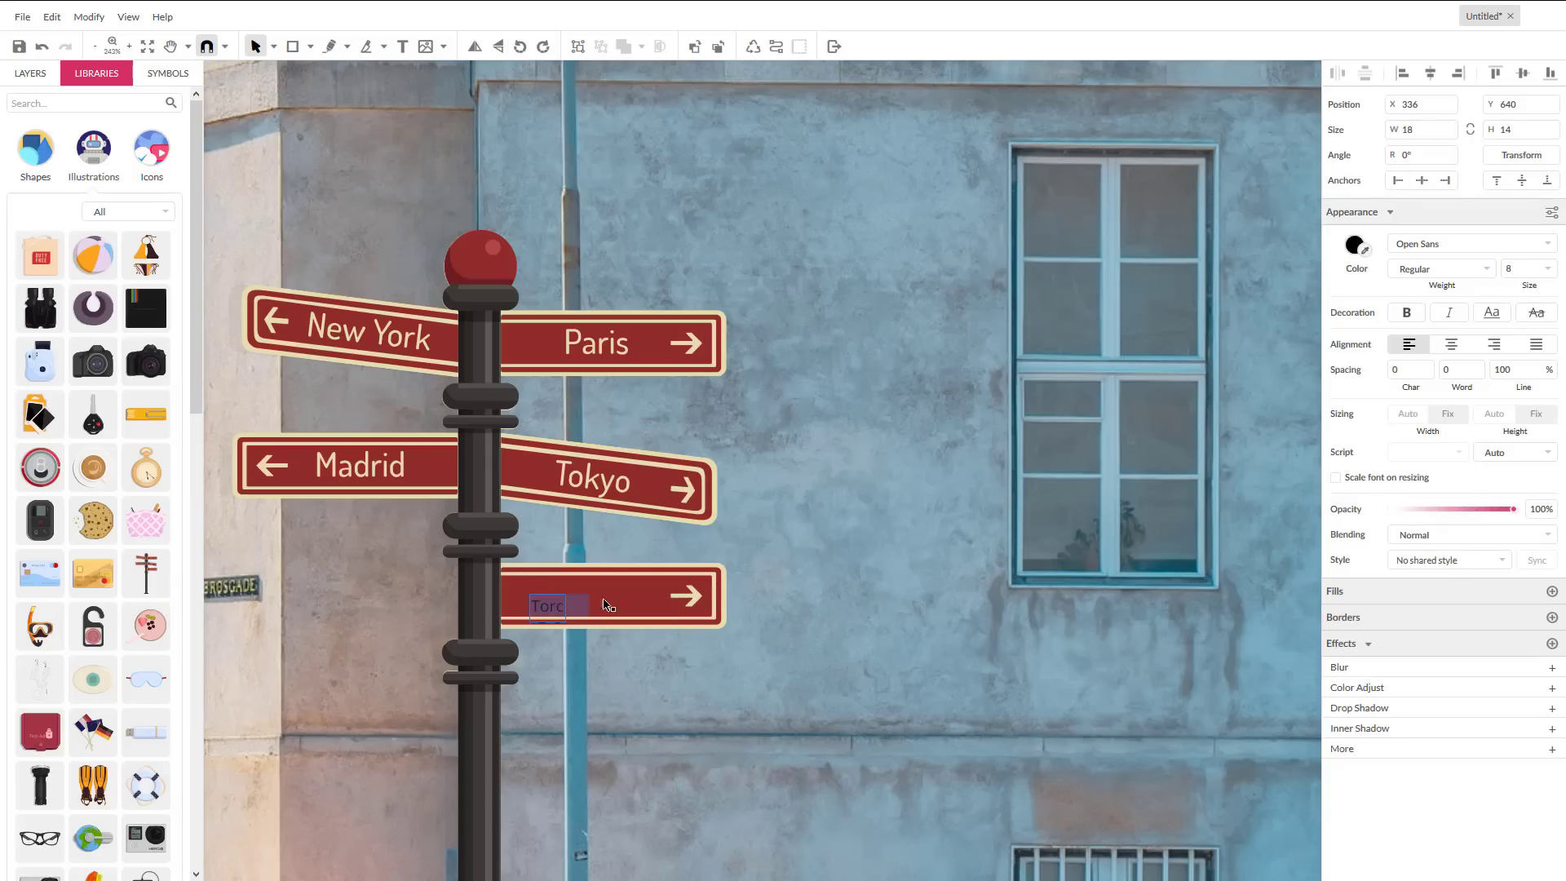
pyautogui.click(551, 608)
pyautogui.press('Escape')
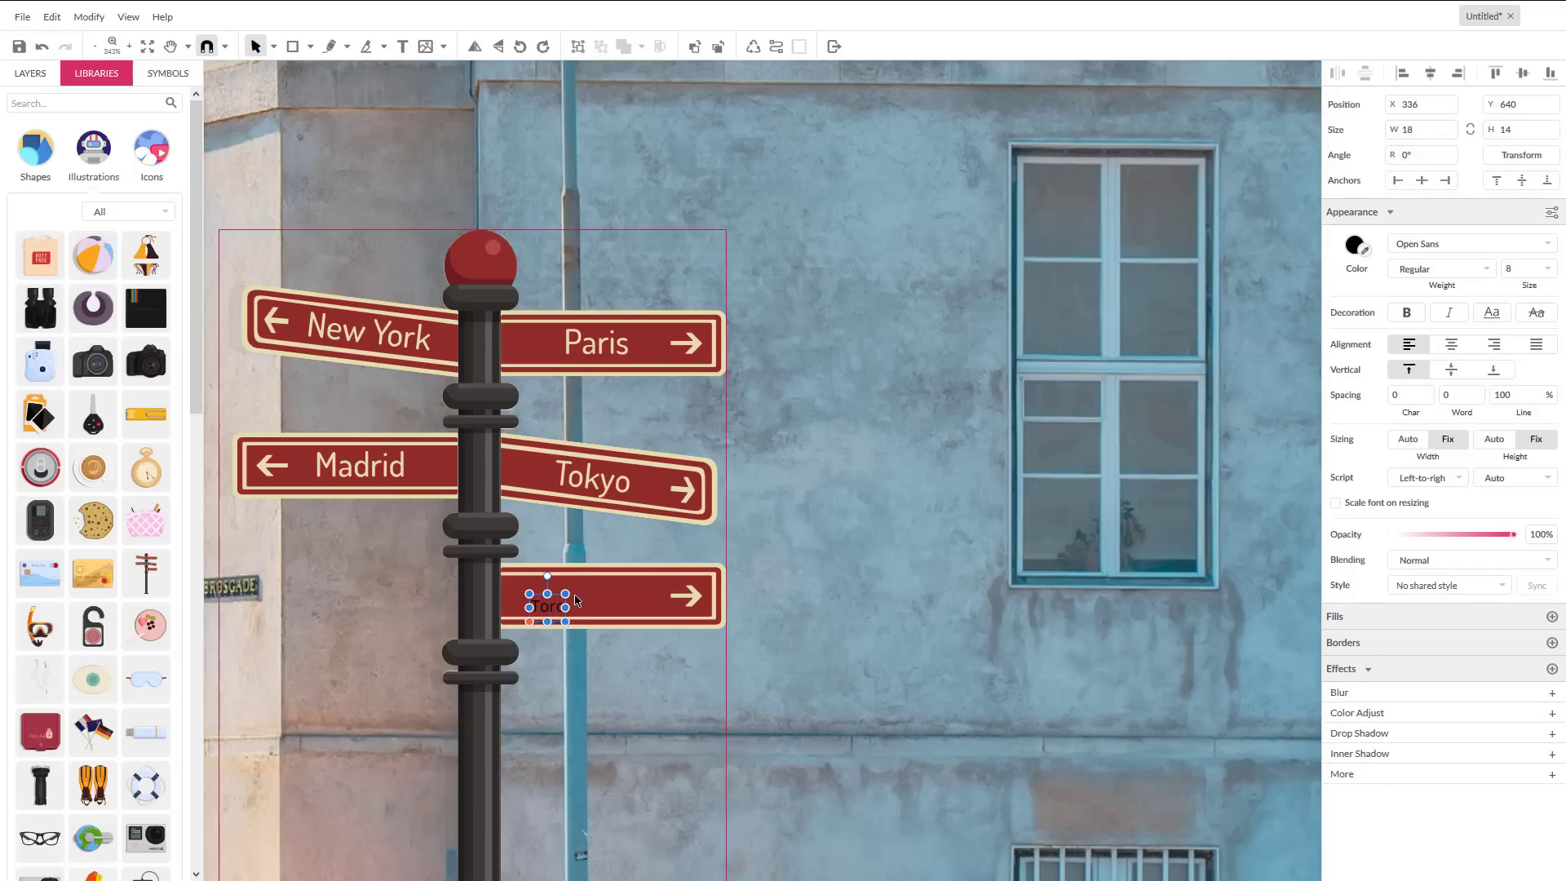
pyautogui.moveTo(565, 607)
pyautogui.mouseDown()
pyautogui.moveTo(653, 608)
pyautogui.moveTo(592, 603)
pyautogui.mouseUp()
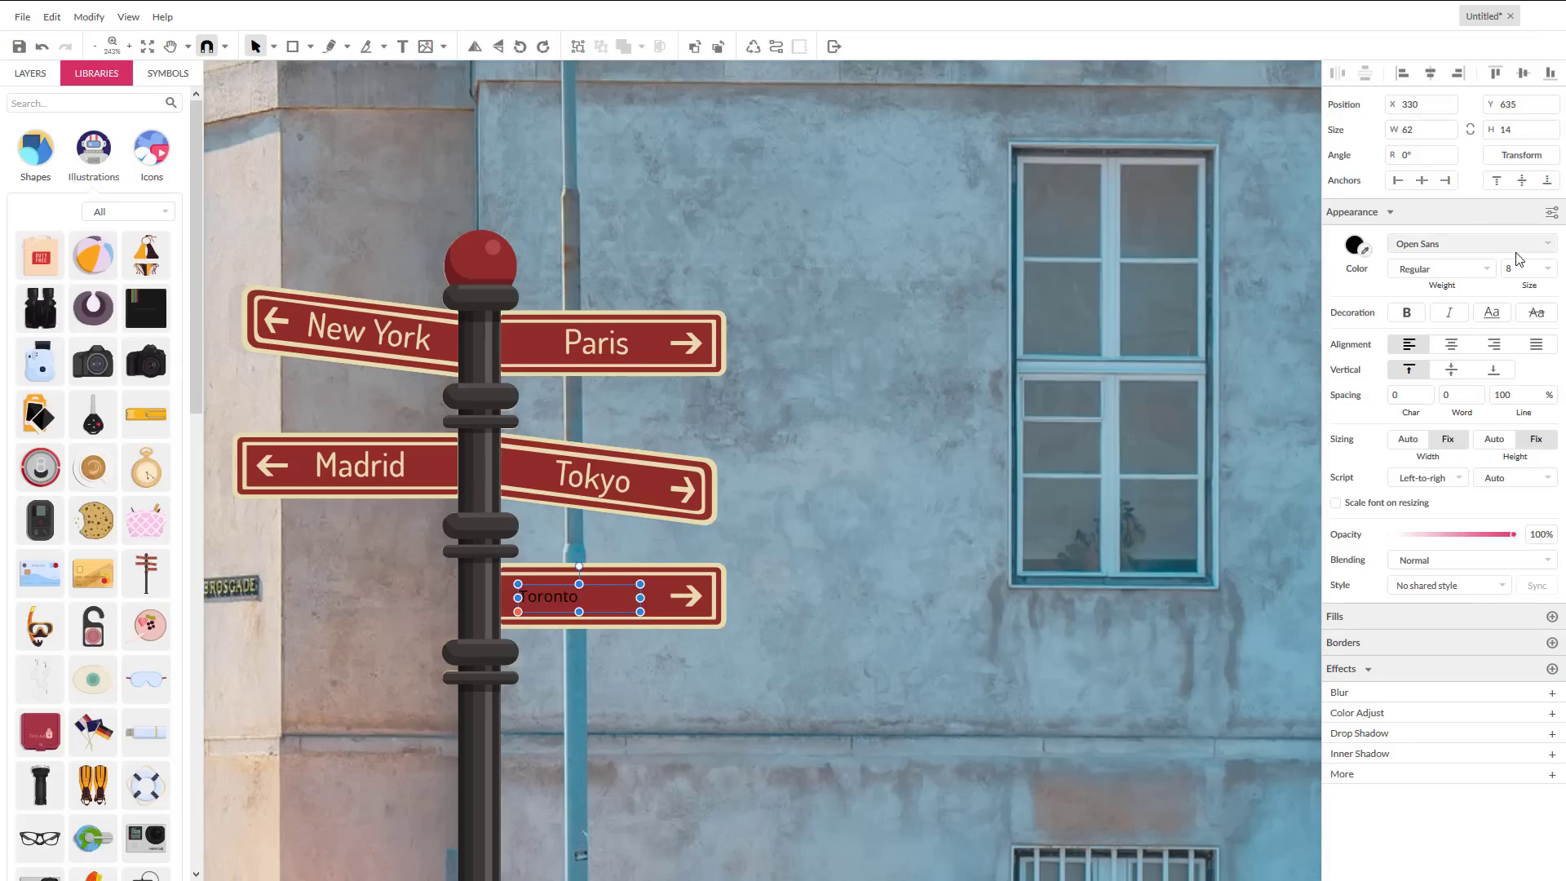
# Step: Change the Toronto text's font to Pacifico
pyautogui.click(1555, 247)
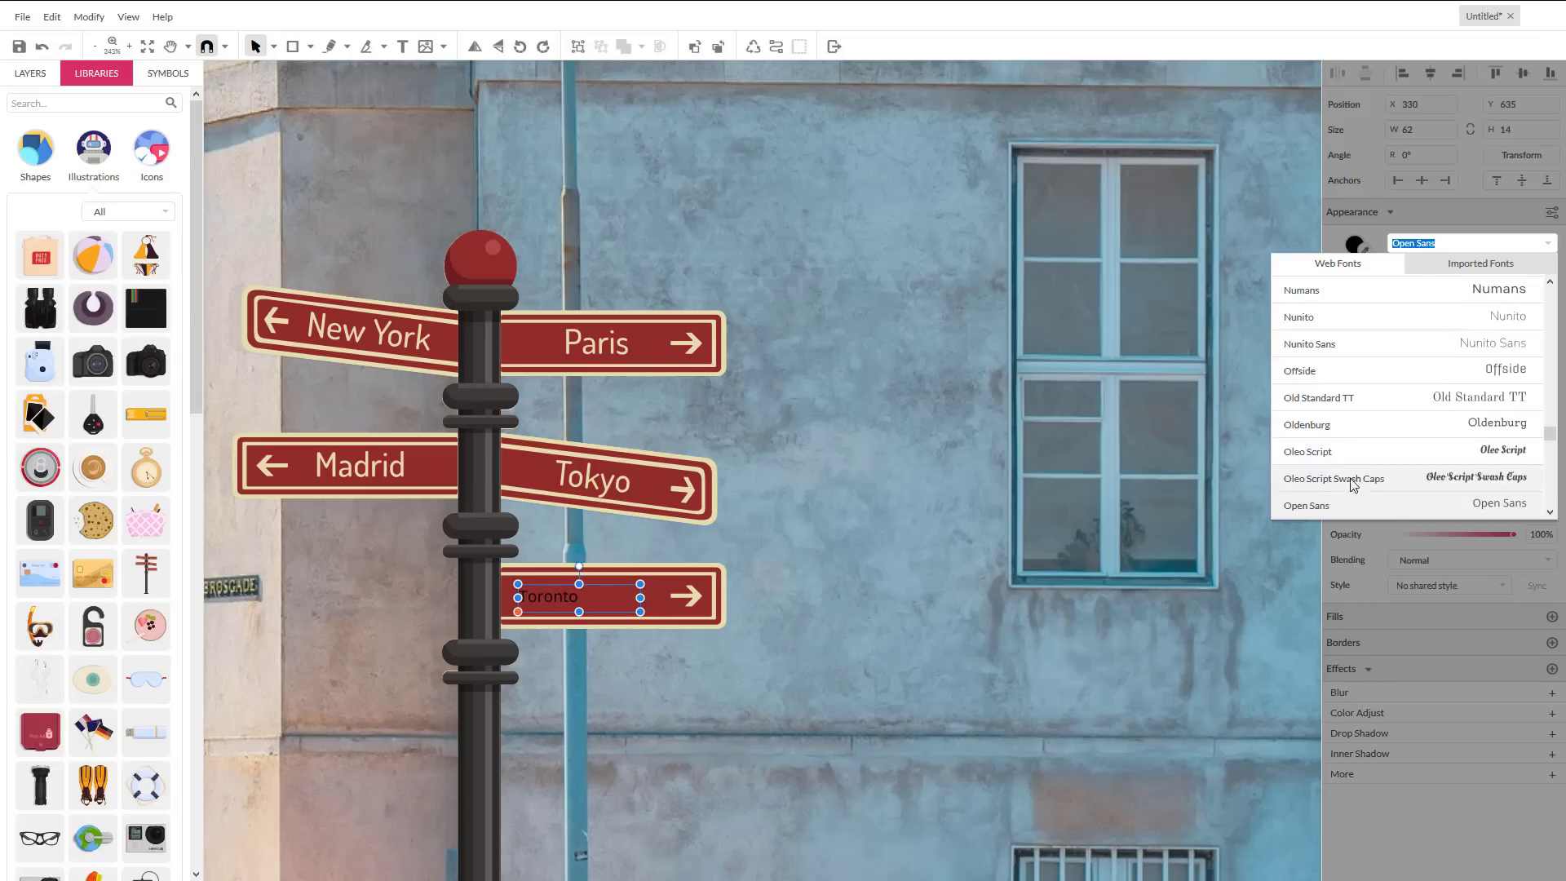
pyautogui.scroll(-4, 1353, 478)
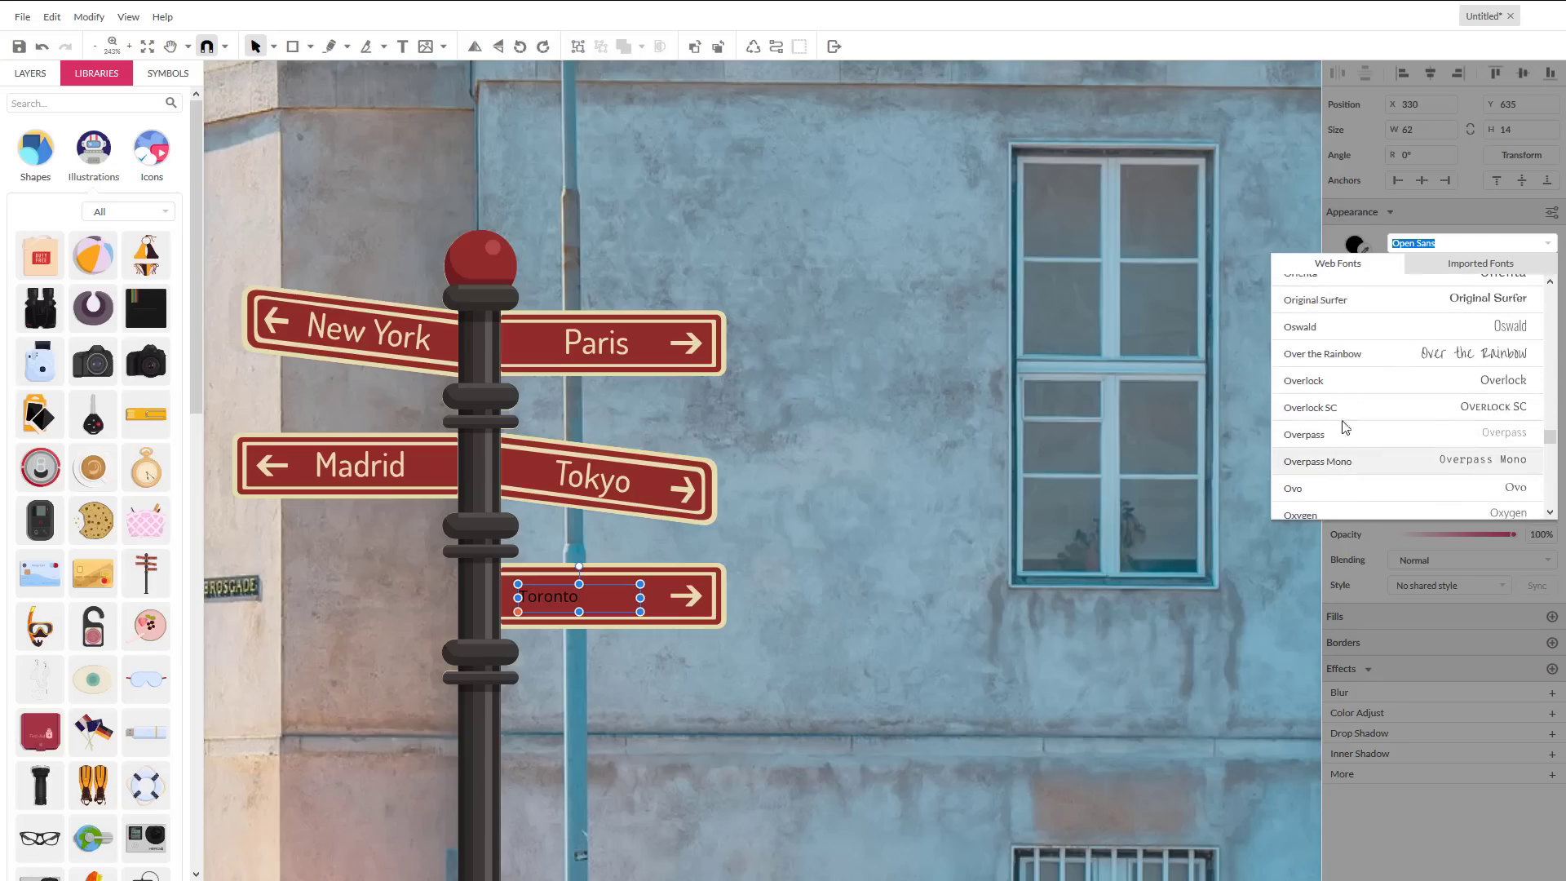
pyautogui.scroll(-1, 1360, 463)
pyautogui.scroll(-1, 1359, 460)
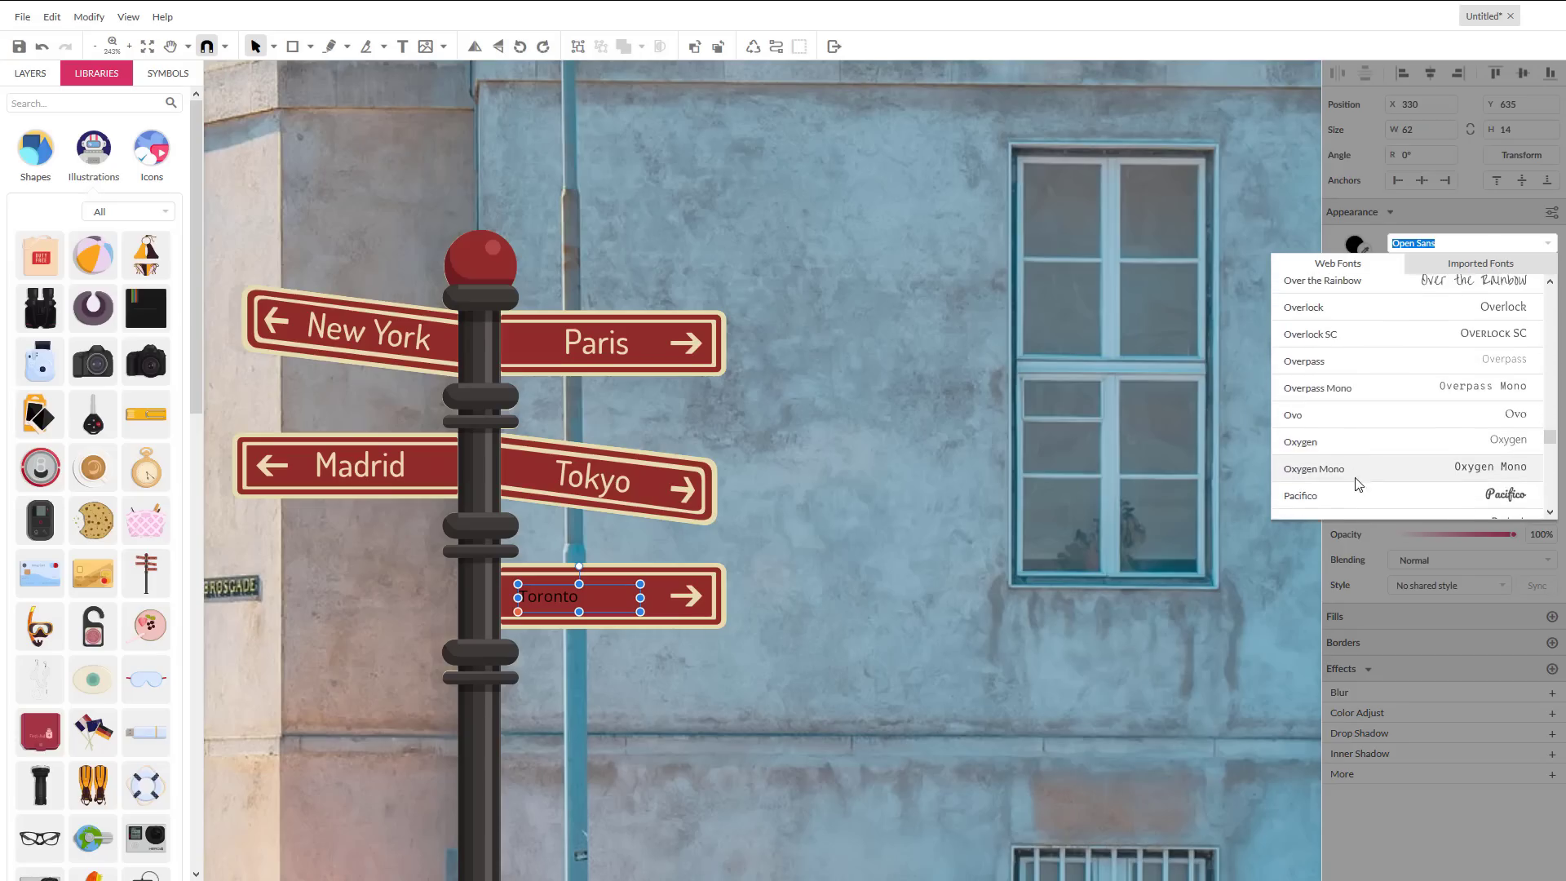
pyautogui.click(1356, 489)
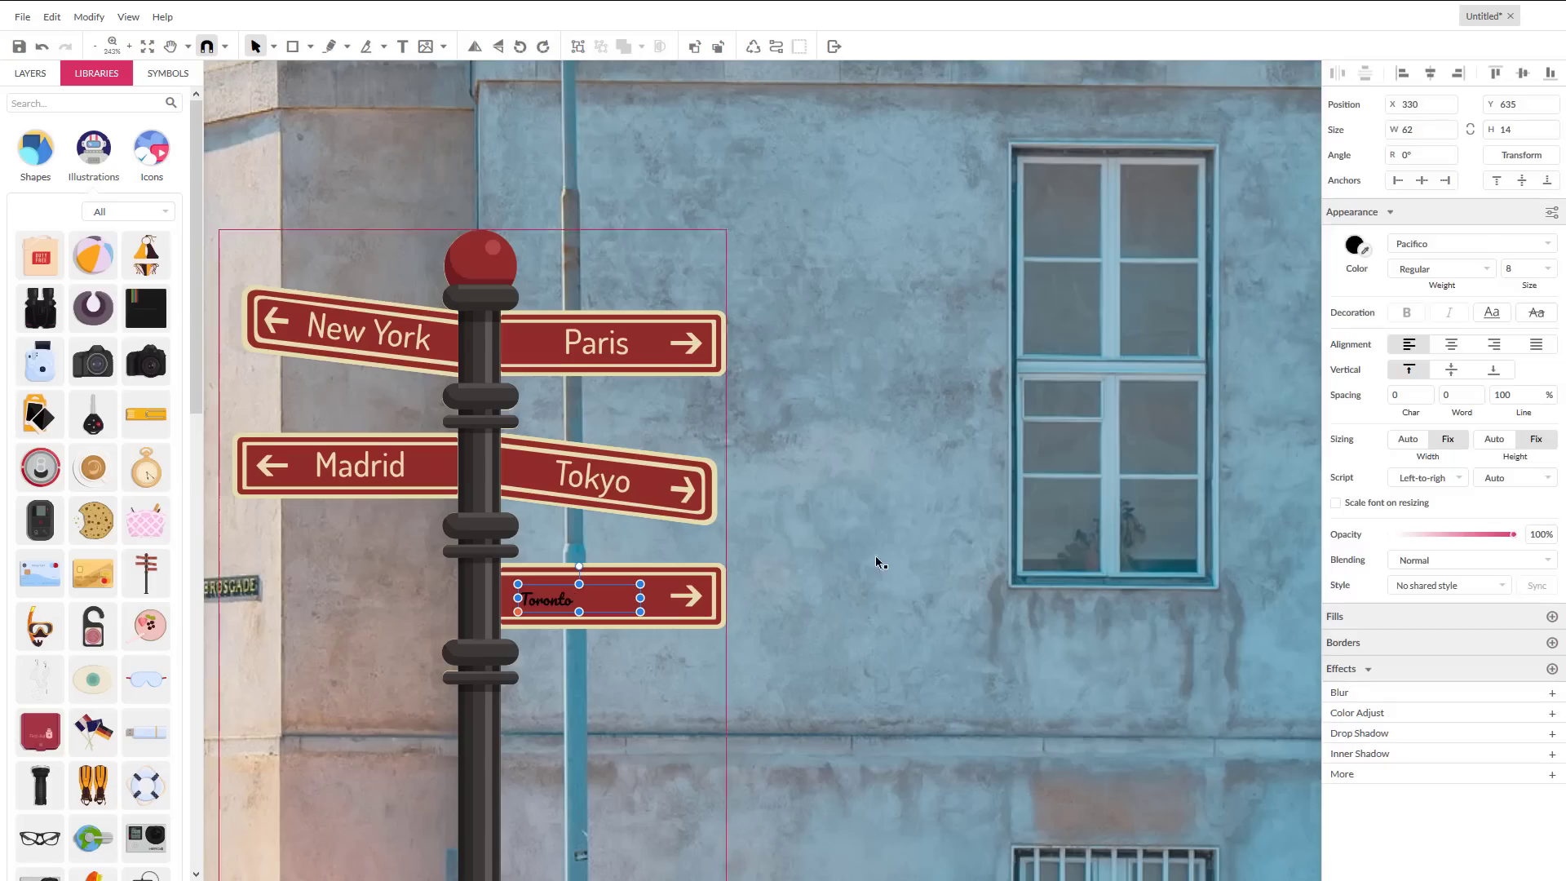
# Step: Give the Toronto text the Paris sign's cream fill using the eyedropper
pyautogui.click(1355, 244)
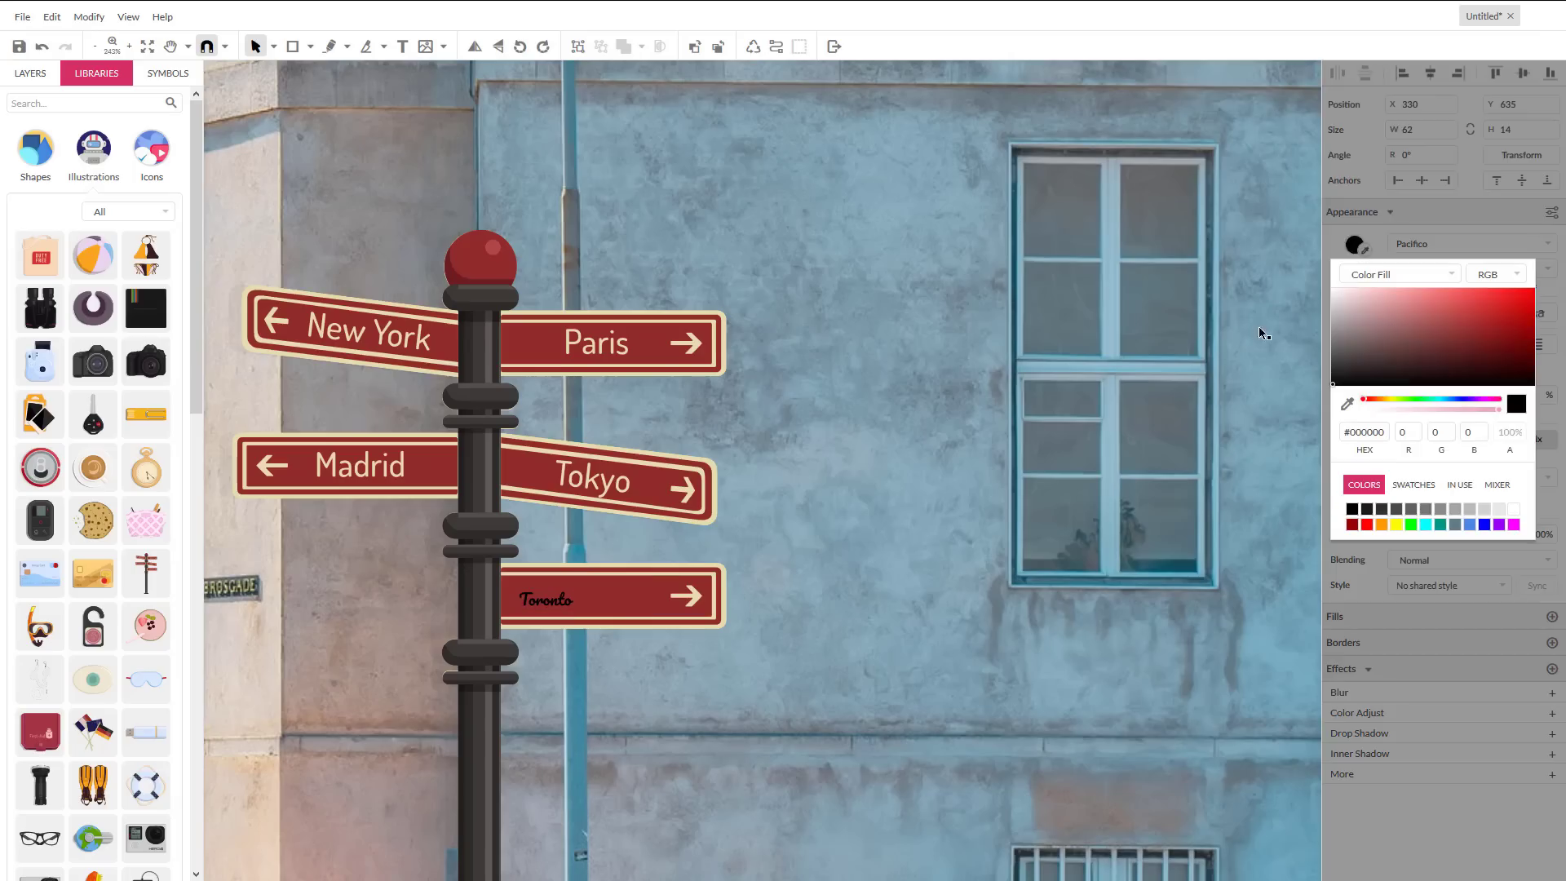
pyautogui.click(1347, 404)
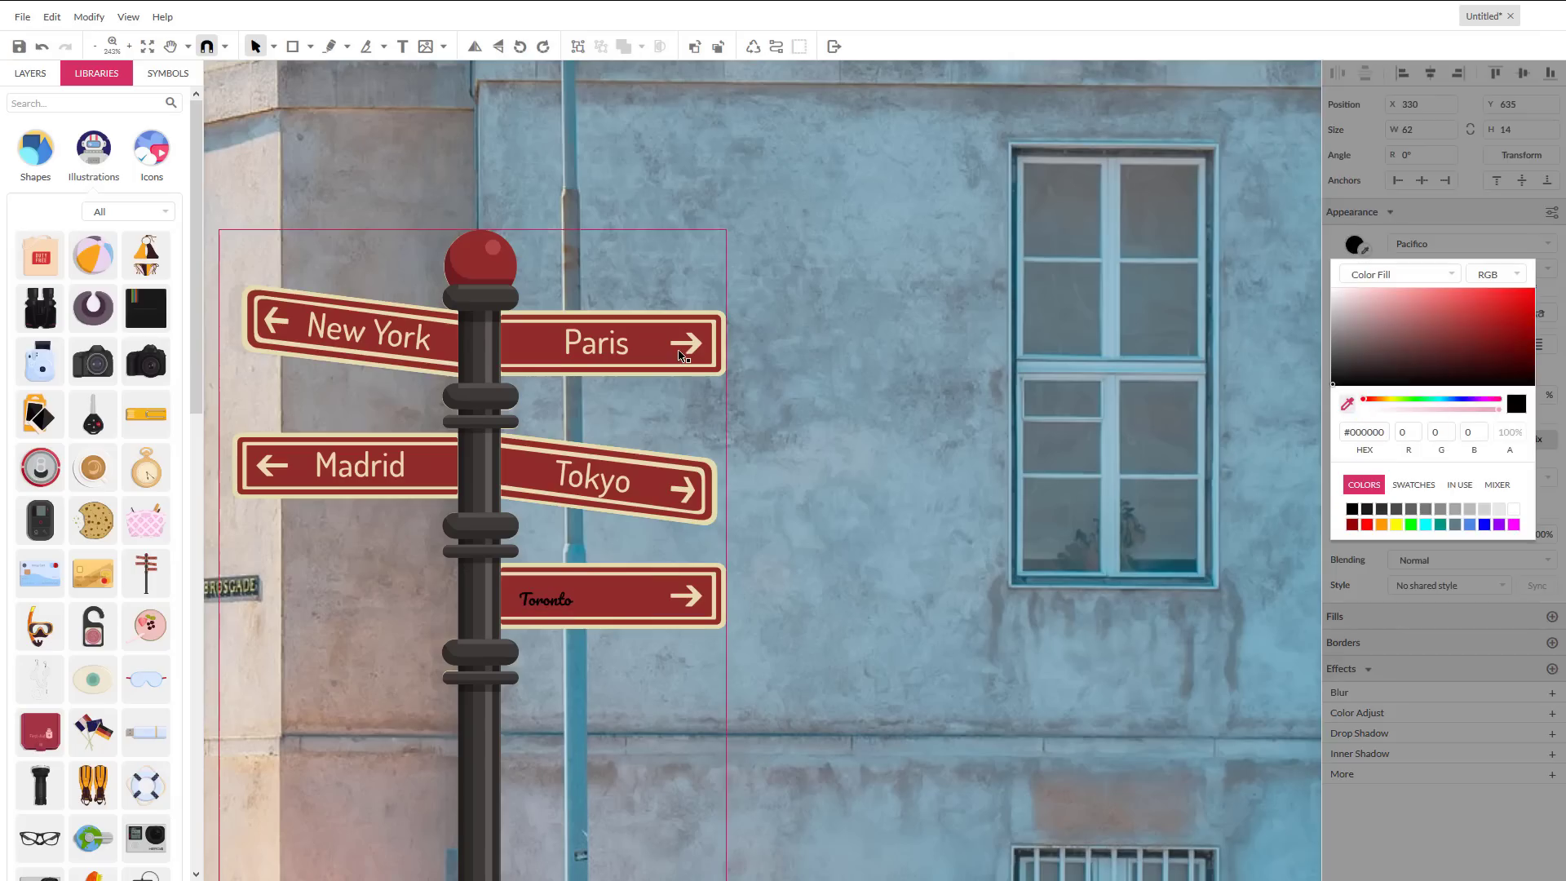
pyautogui.click(1347, 404)
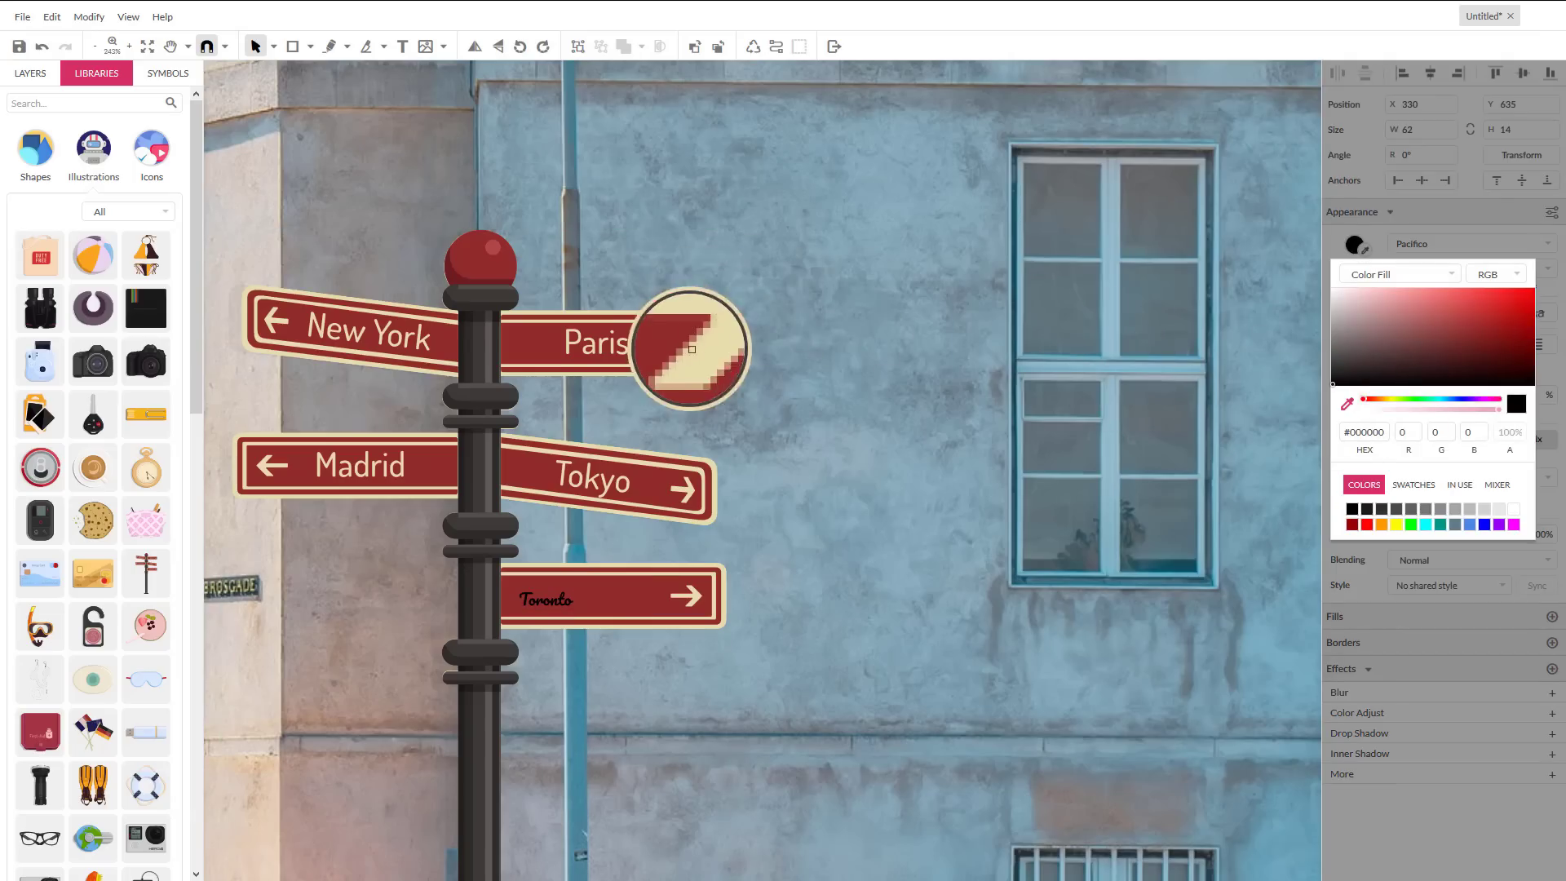
pyautogui.click(691, 349)
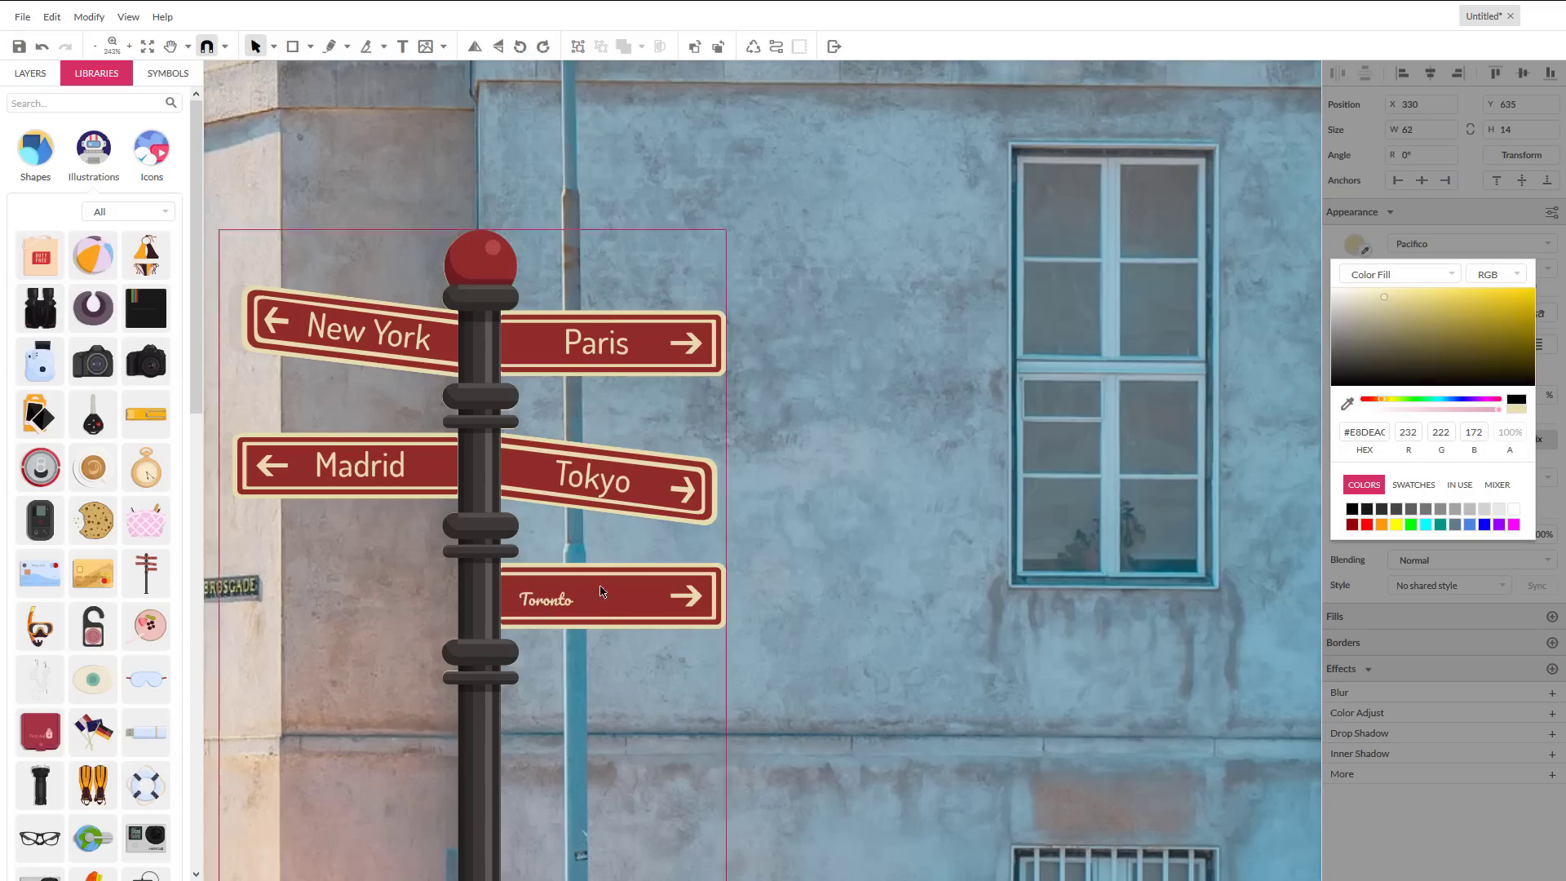
pyautogui.click(1339, 254)
# Step: Set the Toronto text to 16 px and position it on the bottom sign
pyautogui.click(1519, 267)
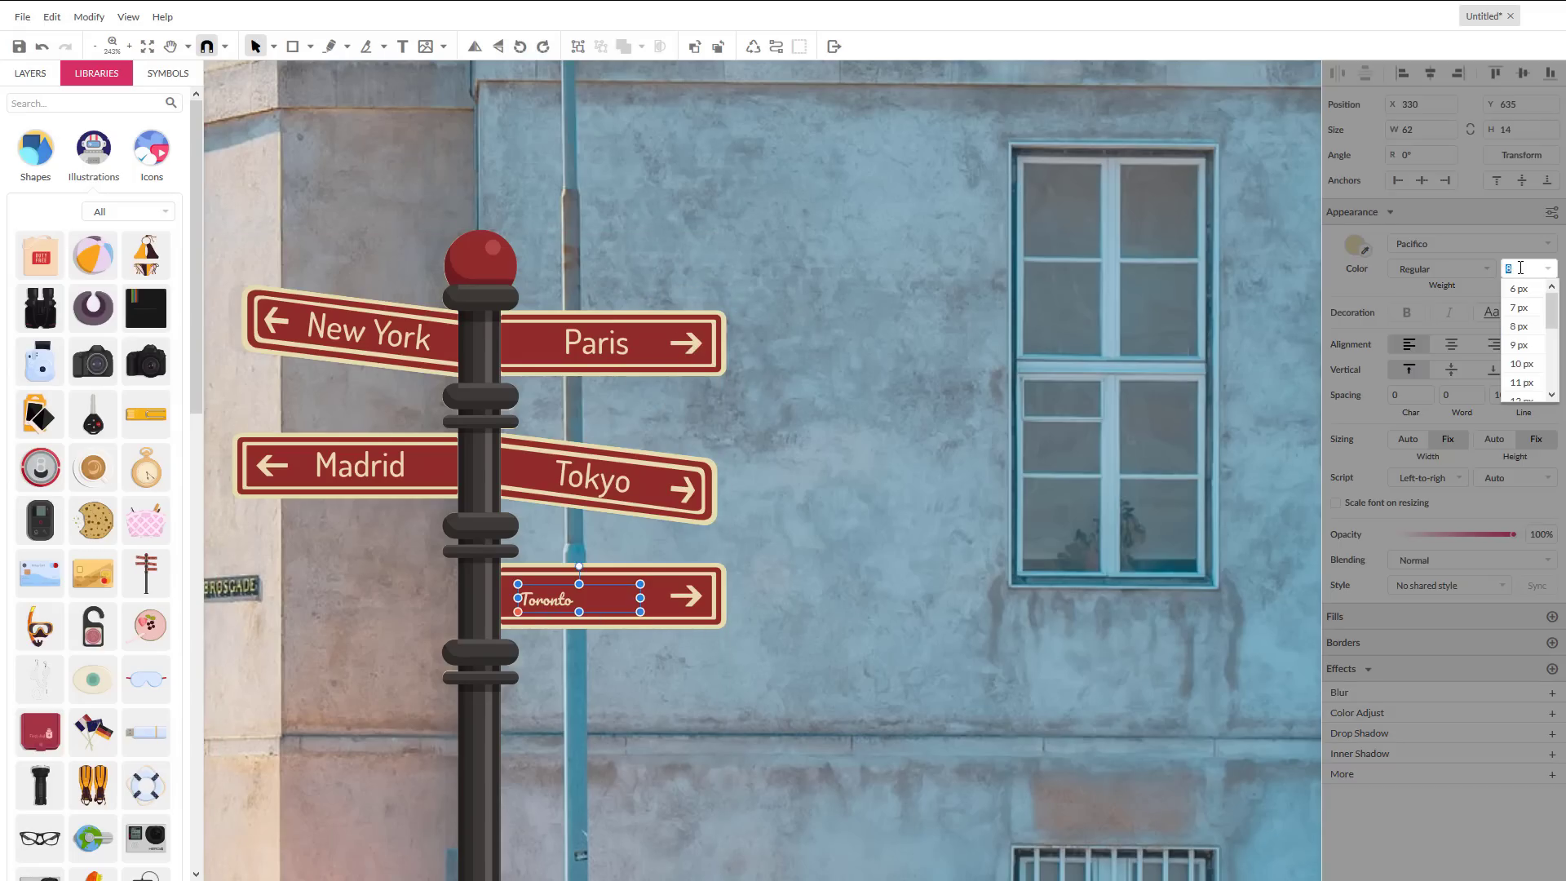
pyautogui.press('Return')
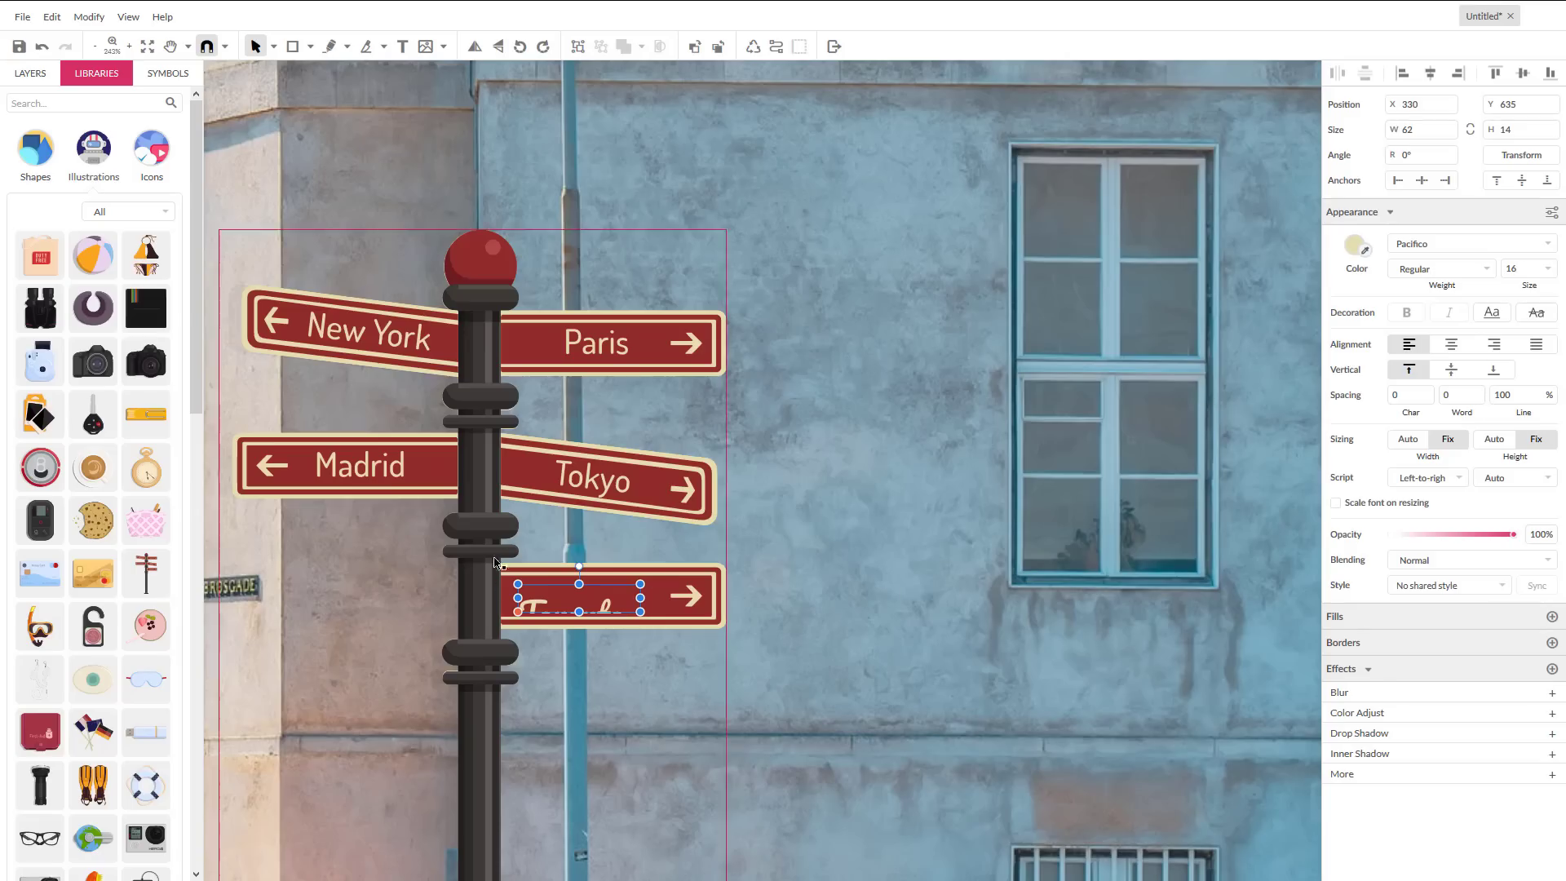
pyautogui.moveTo(604, 603); pyautogui.dragTo(574, 616)
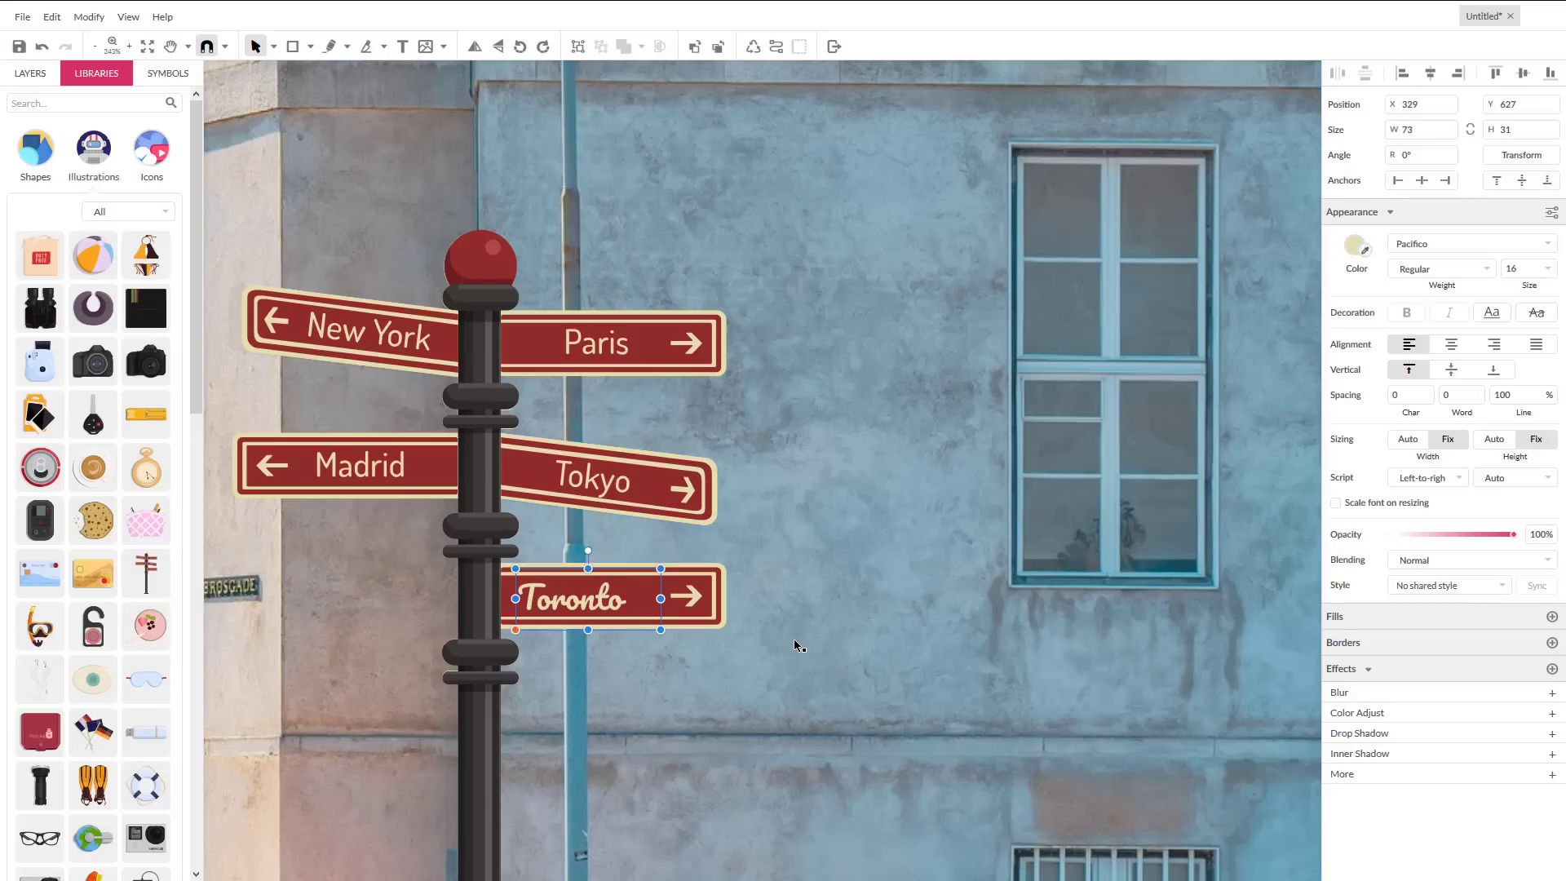
pyautogui.click(794, 638)
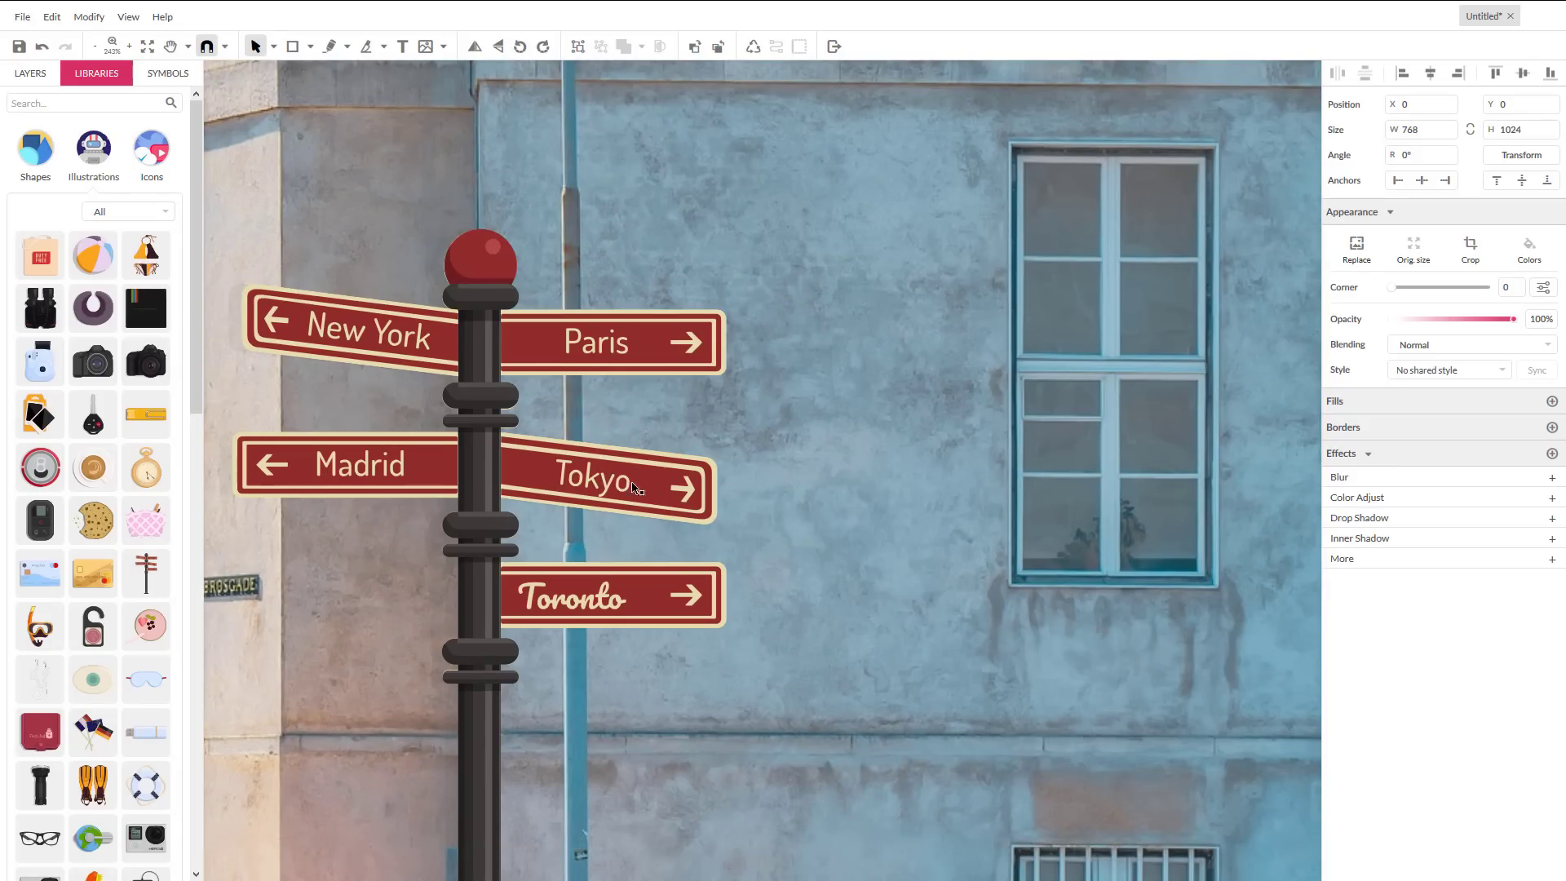
pyautogui.click(22, 18)
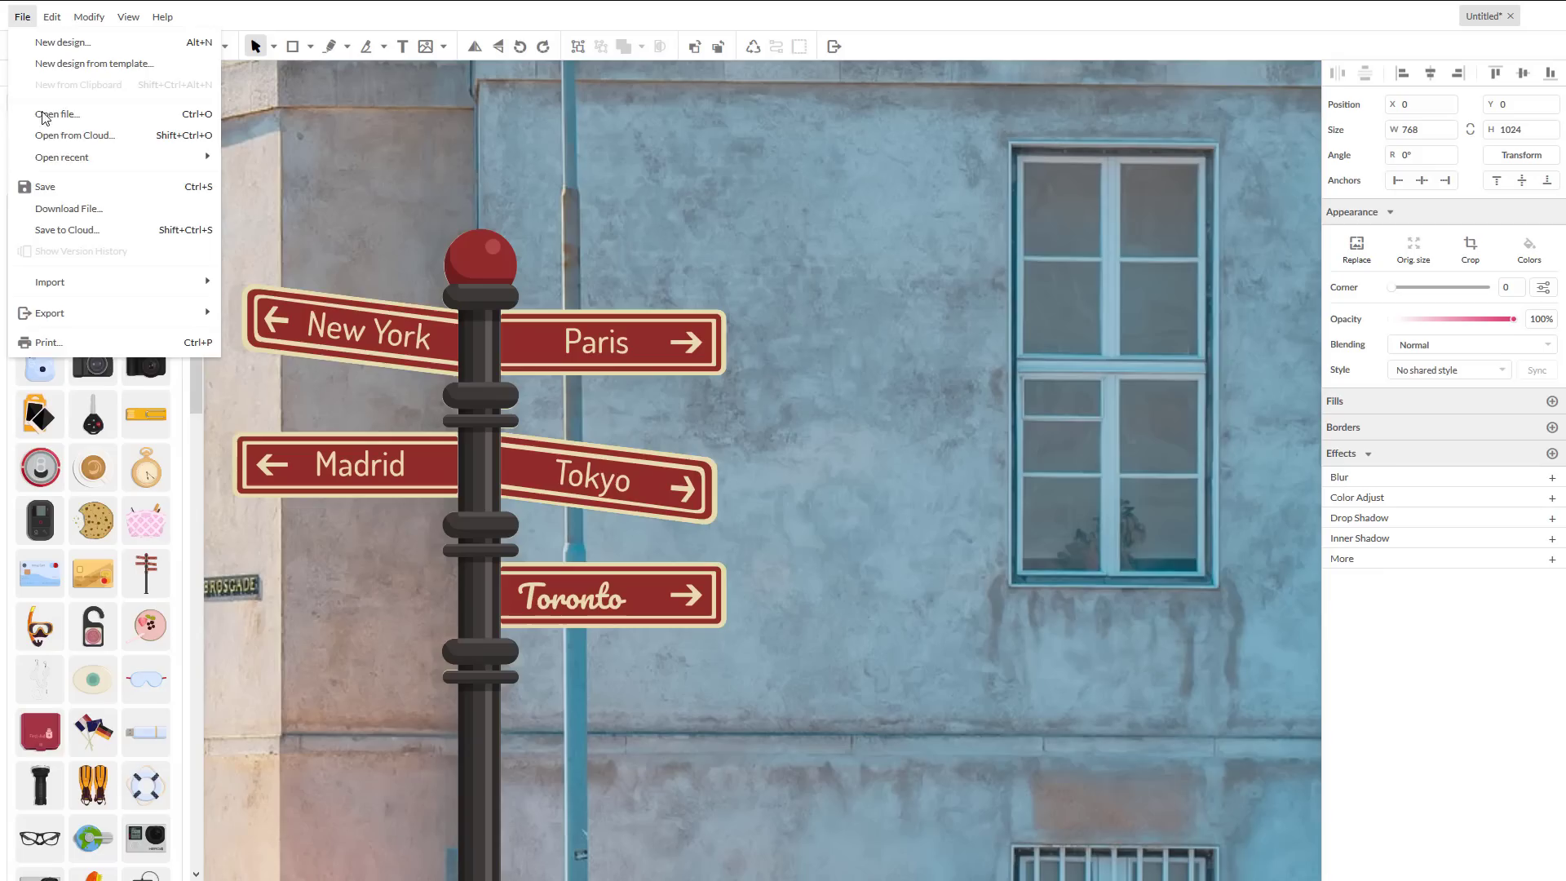
pyautogui.moveTo(93, 324)
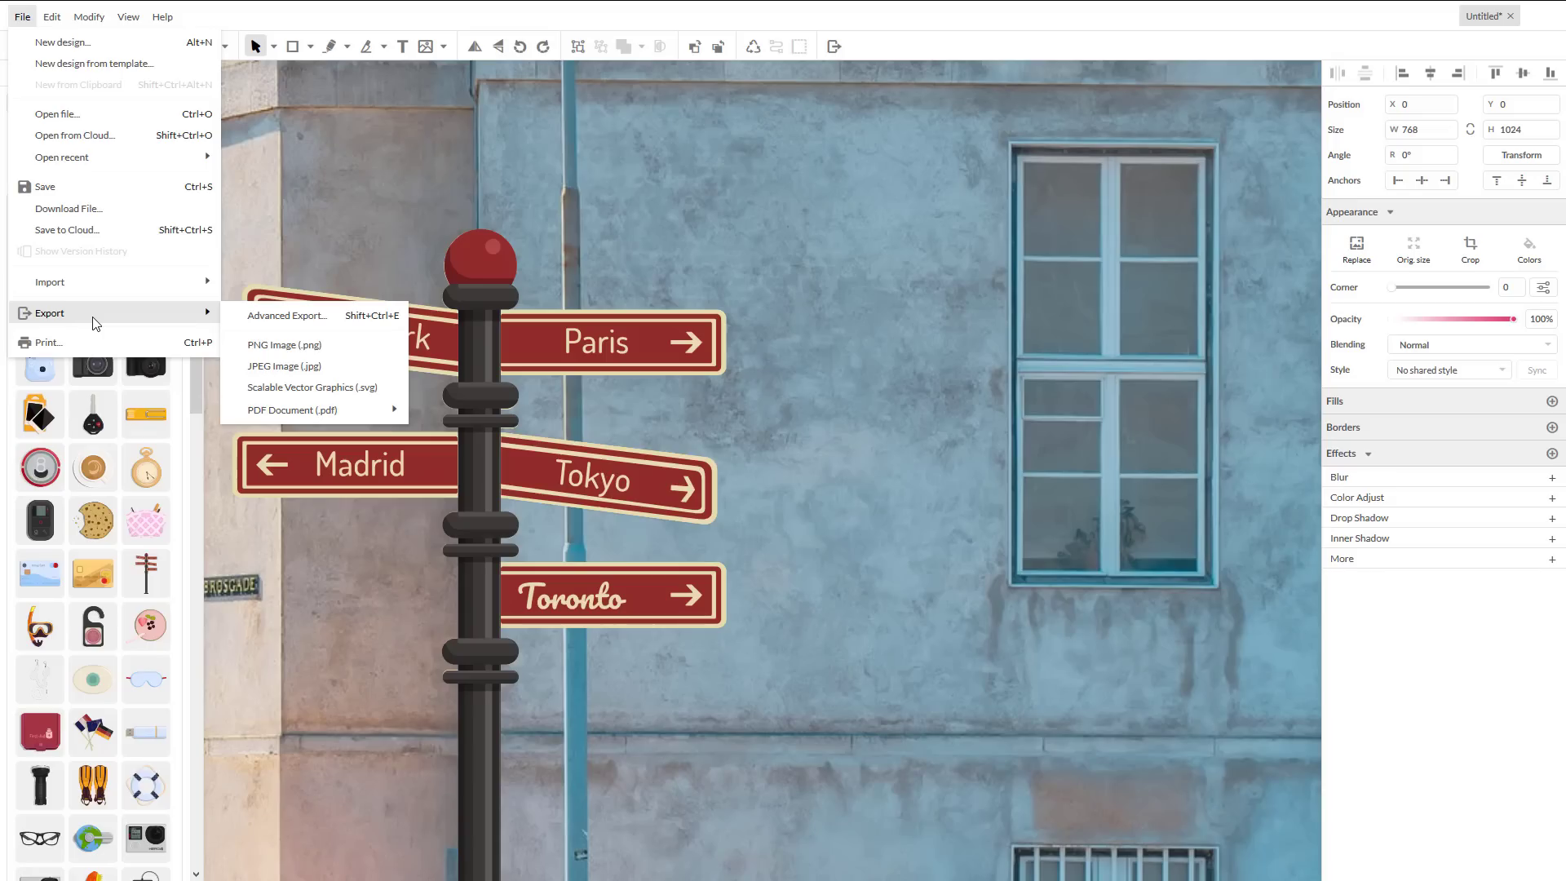
pyautogui.moveTo(114, 274)
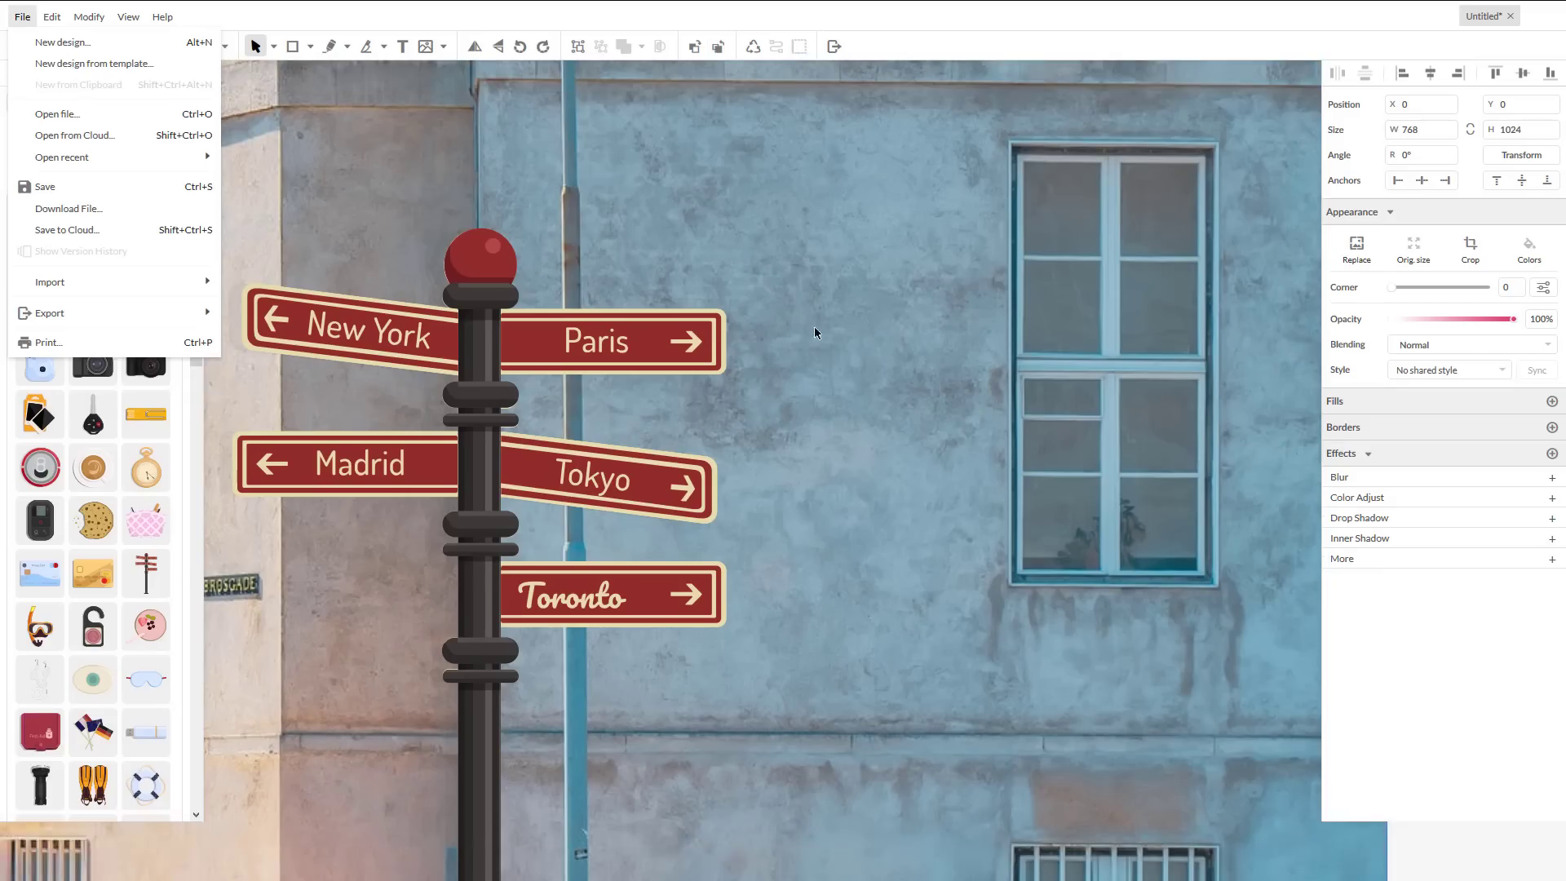
pyautogui.click(856, 323)
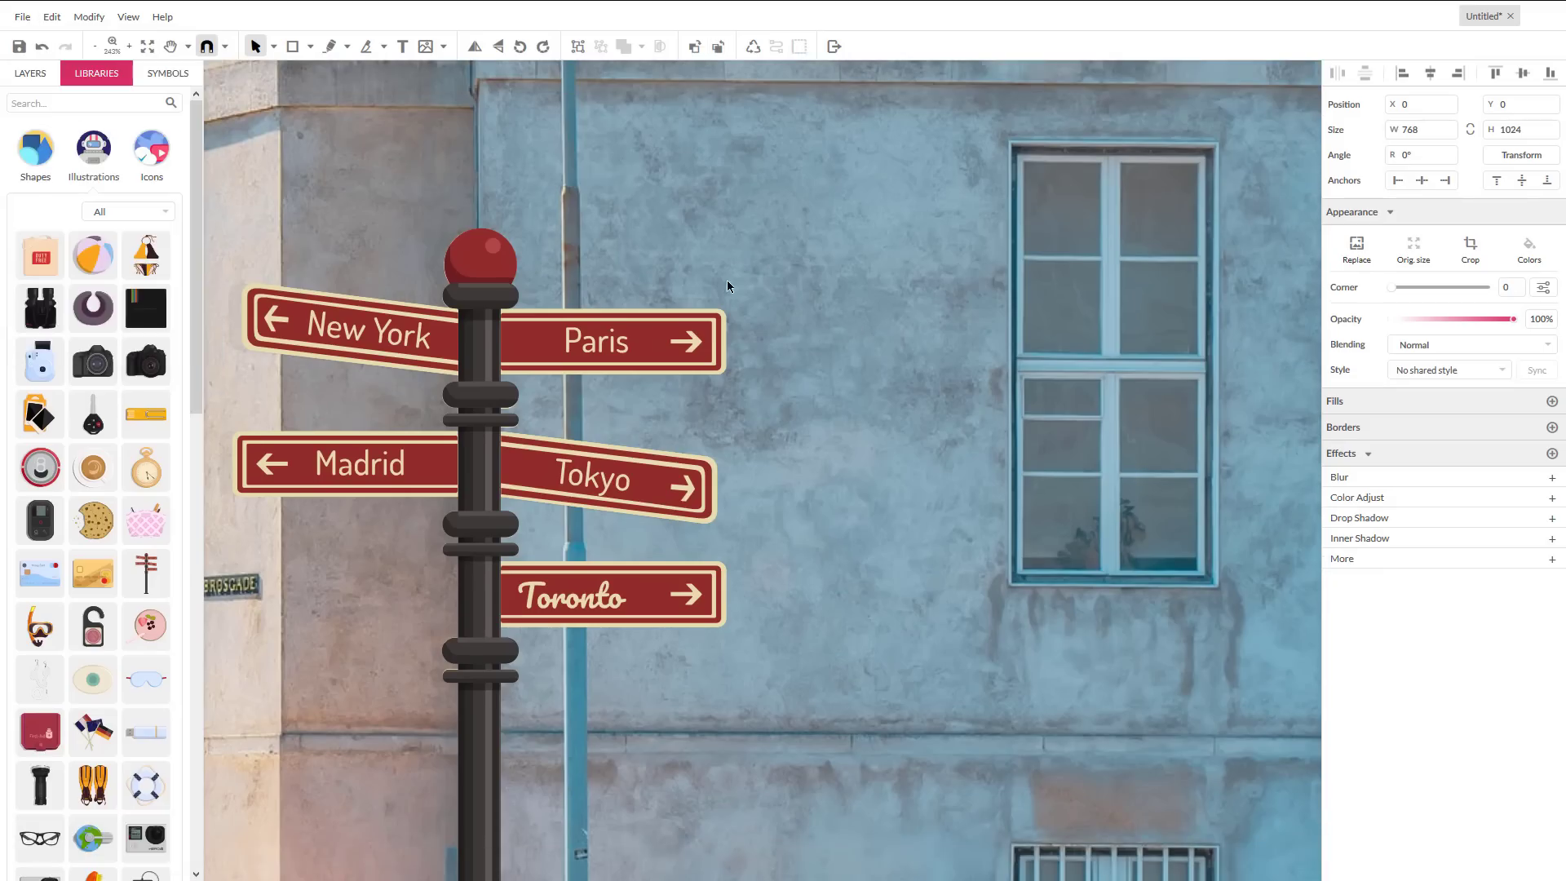
# Step: Turn Outline View on briefly, then off again so the signpost shows in full colour
pyautogui.click(90, 20)
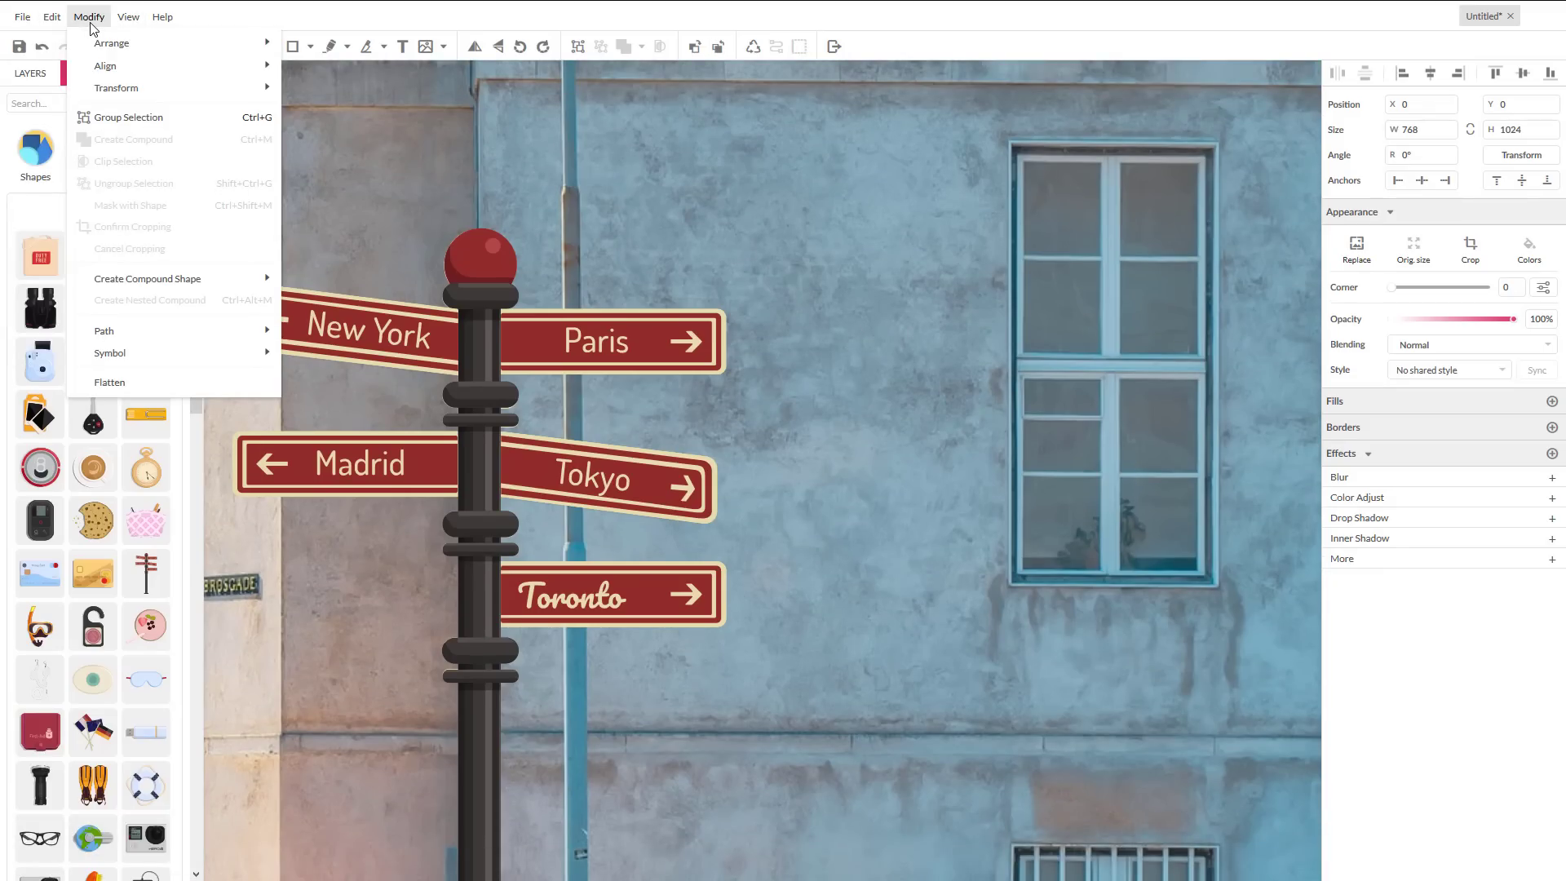
pyautogui.moveTo(135, 28)
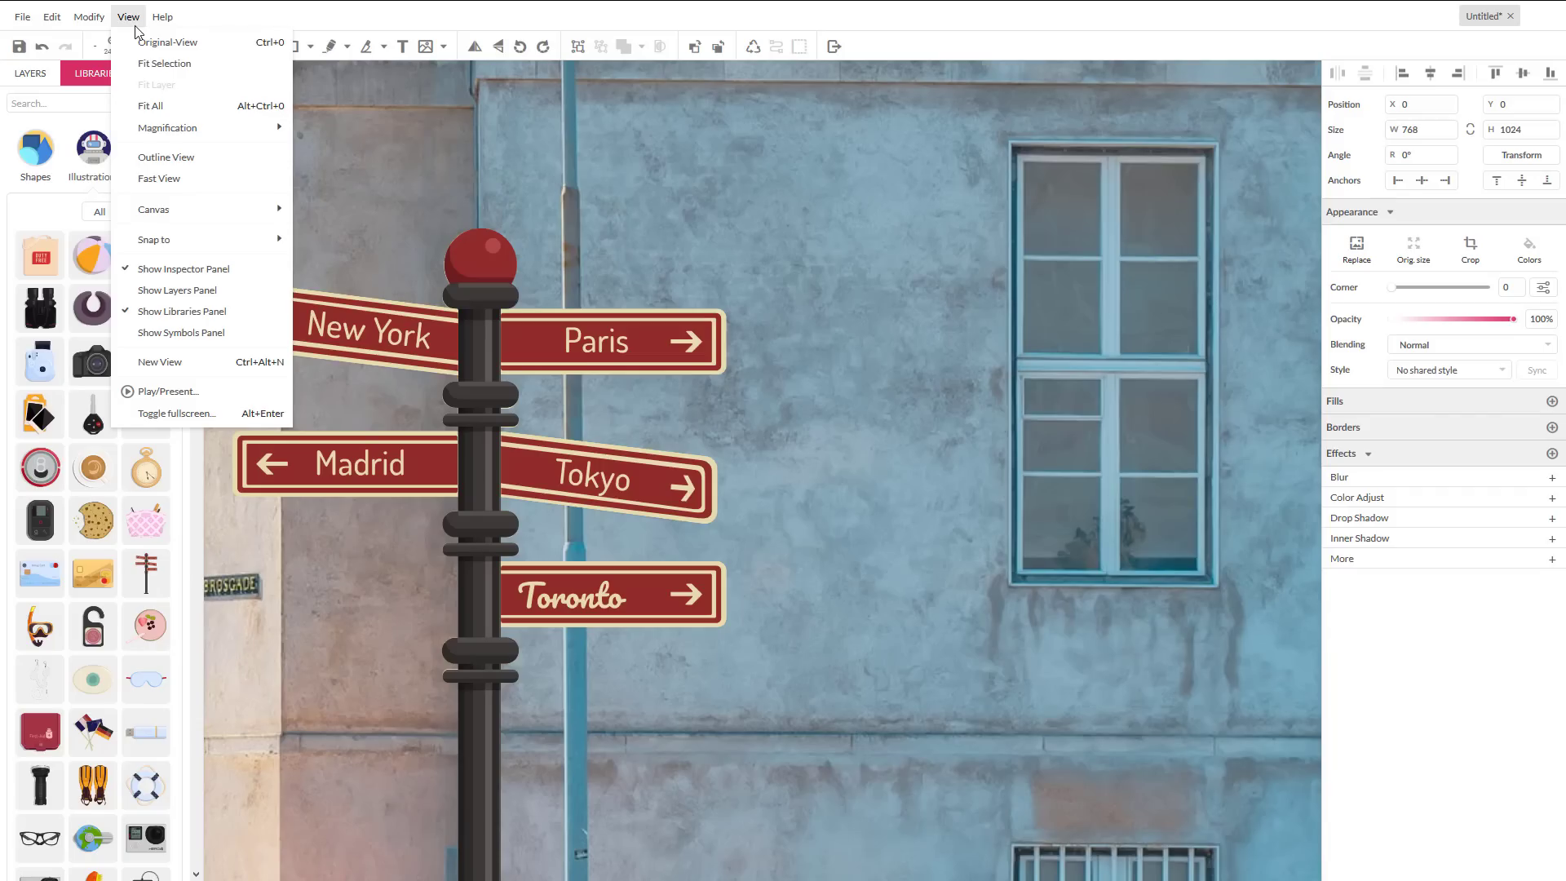
pyautogui.click(175, 167)
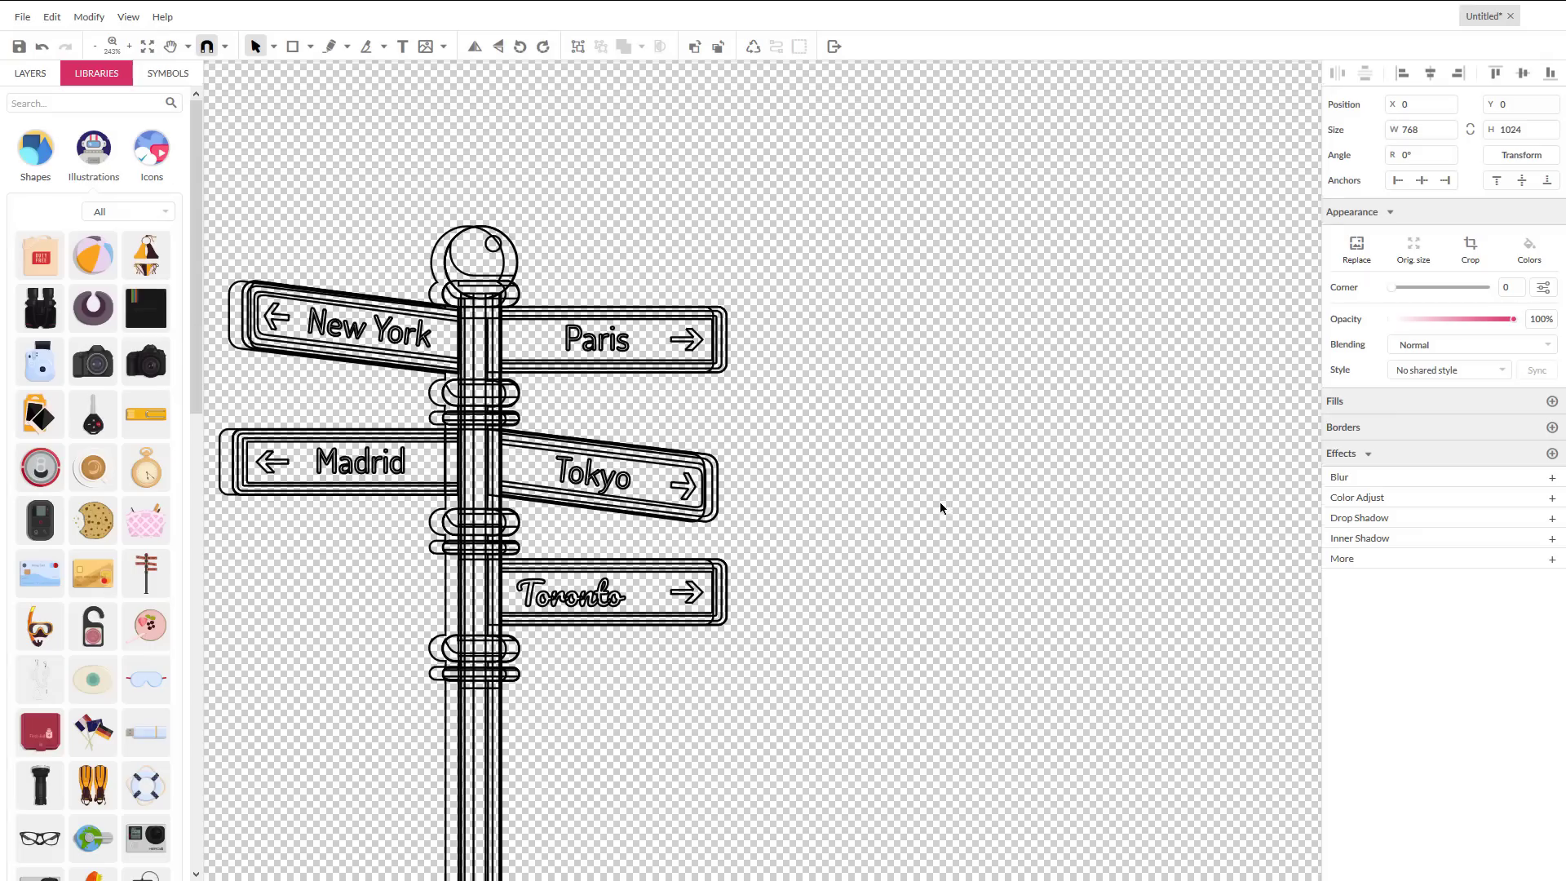
pyautogui.scroll(-2, 940, 501)
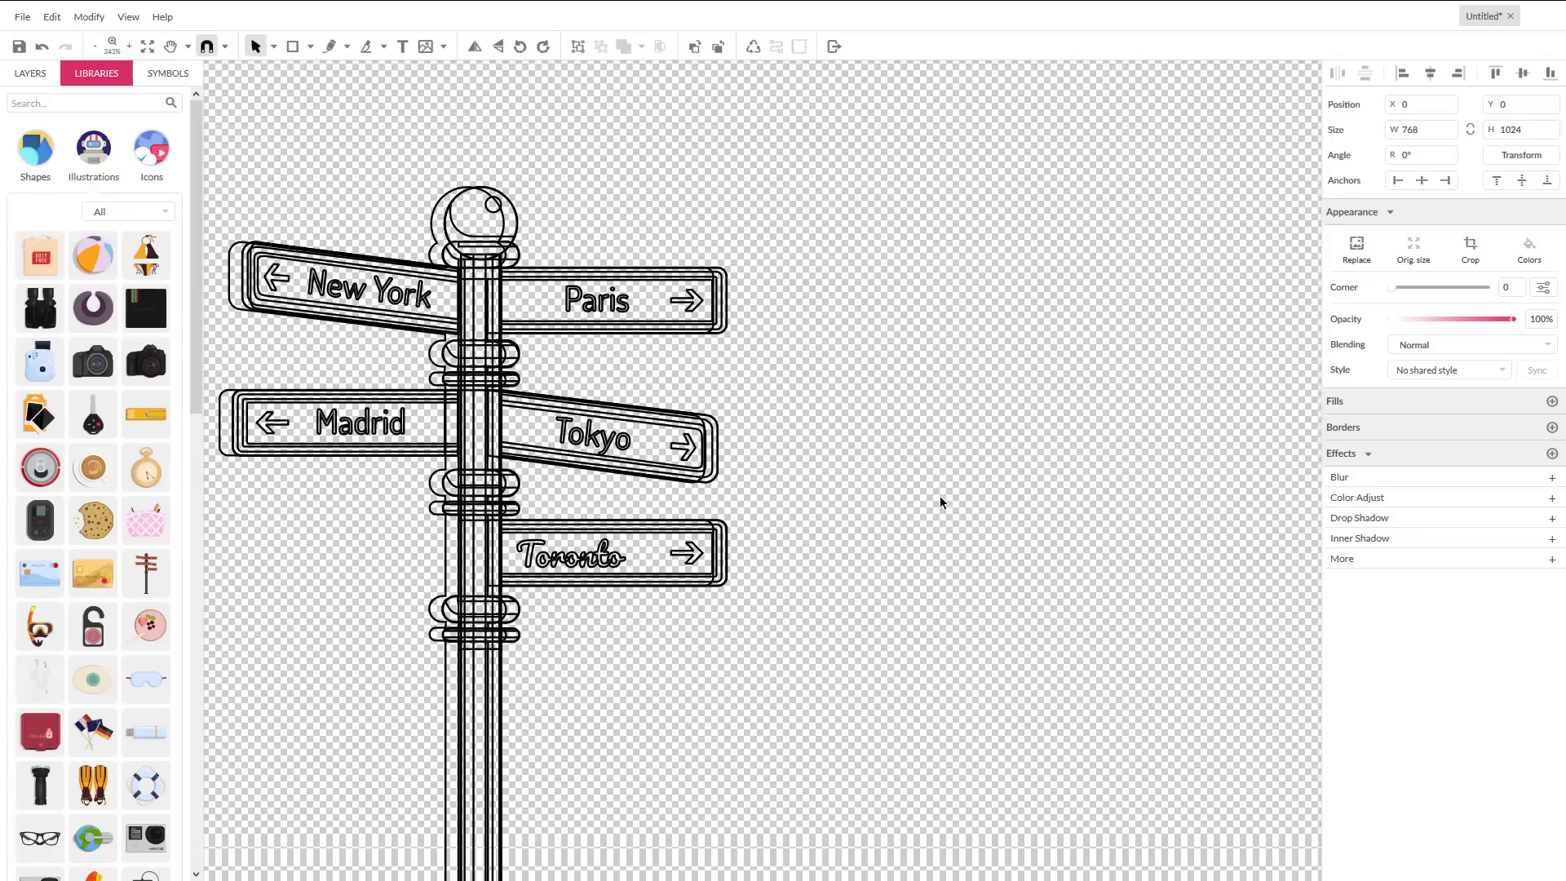
pyautogui.scroll(1, 933, 486)
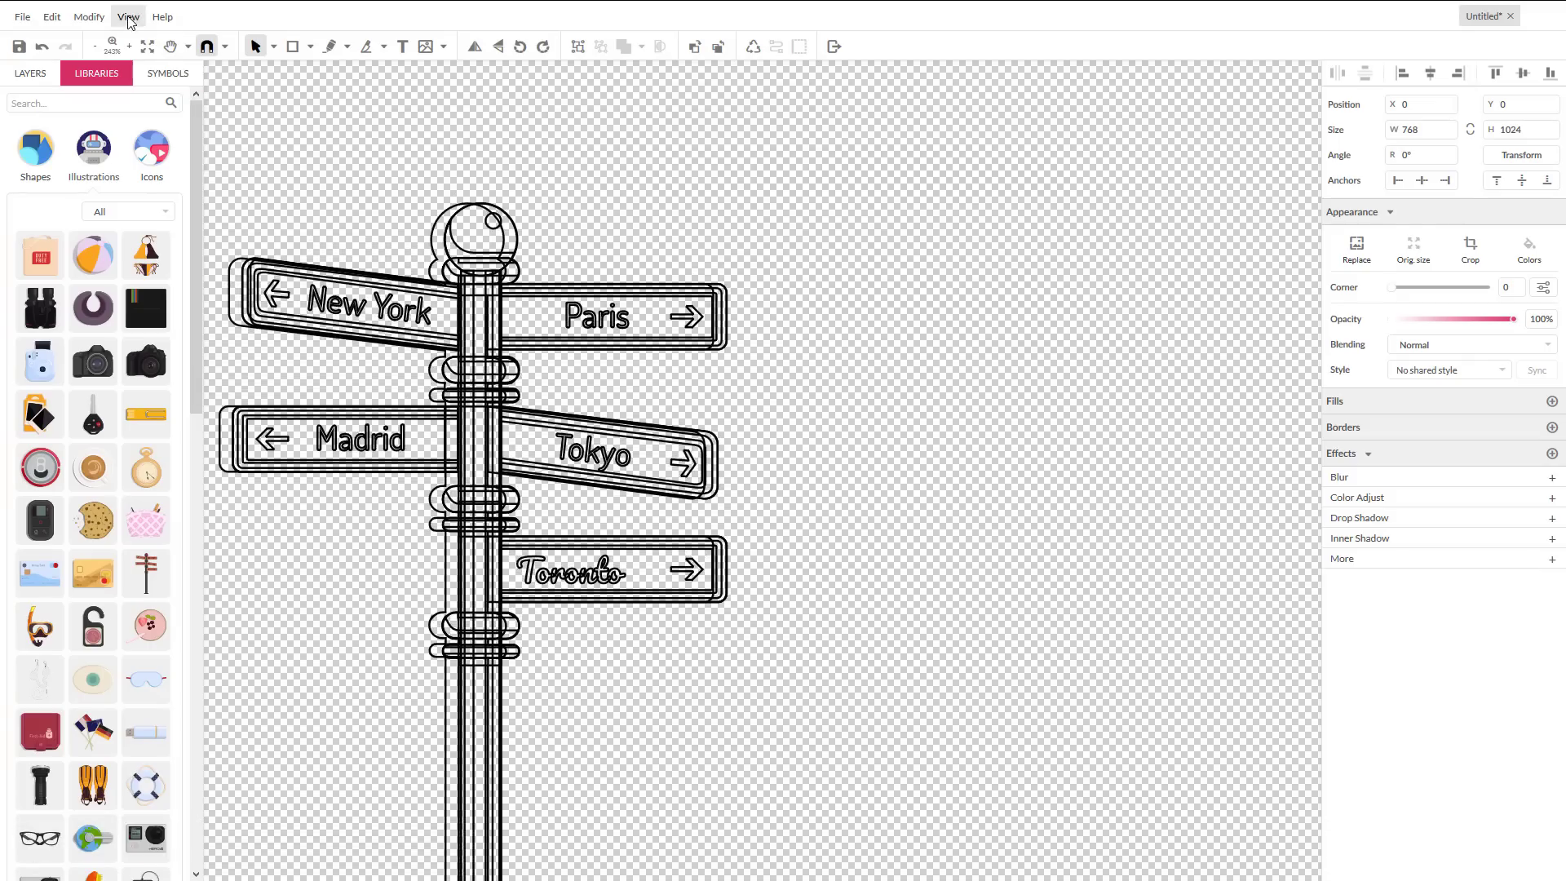
pyautogui.click(129, 18)
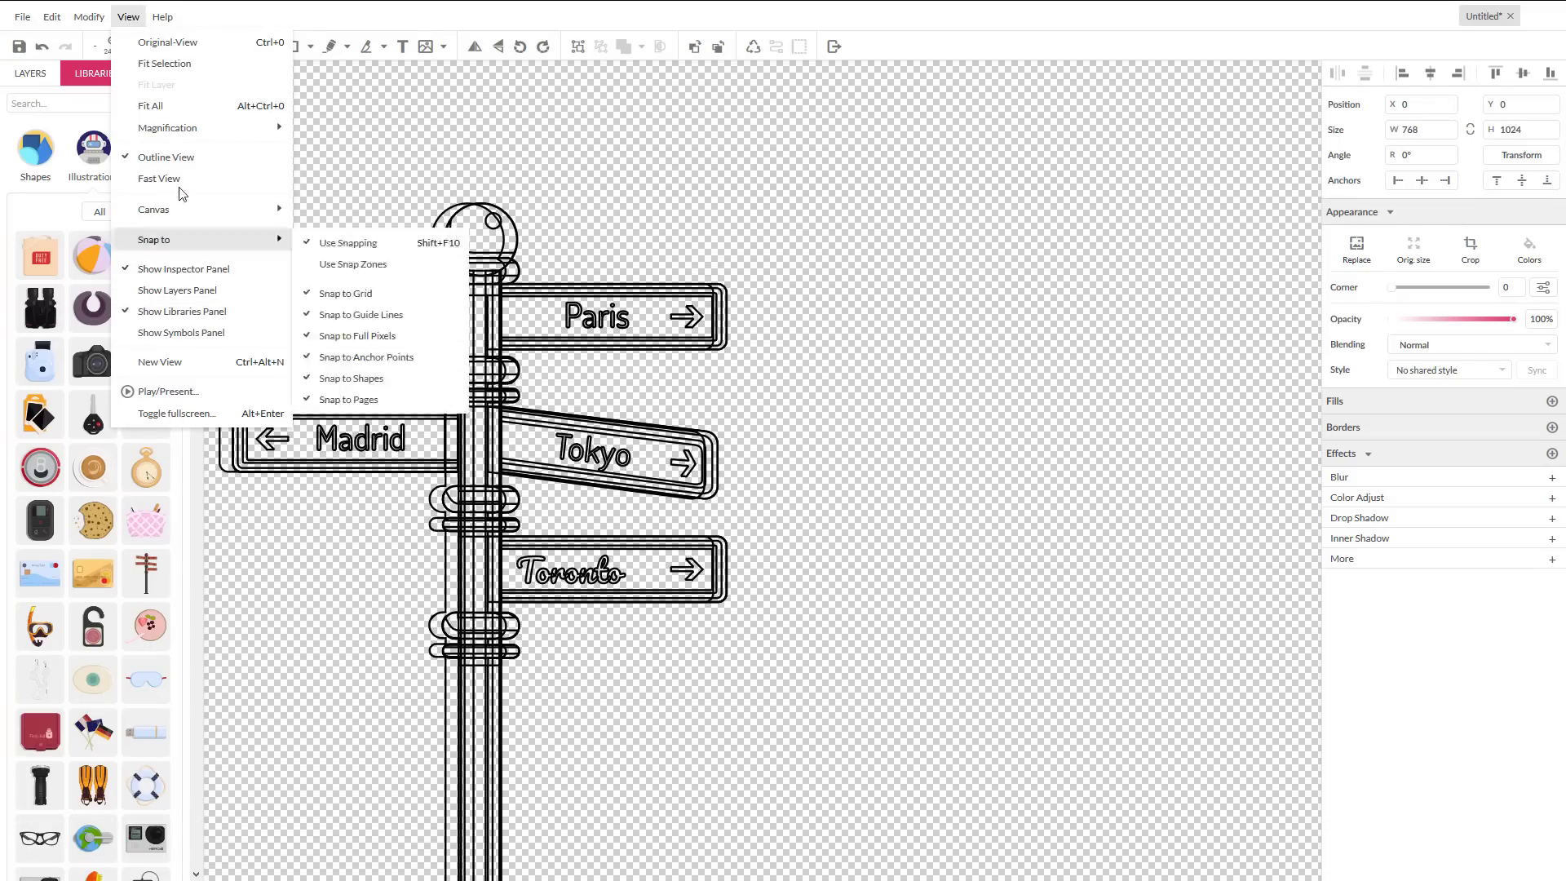
pyautogui.click(166, 157)
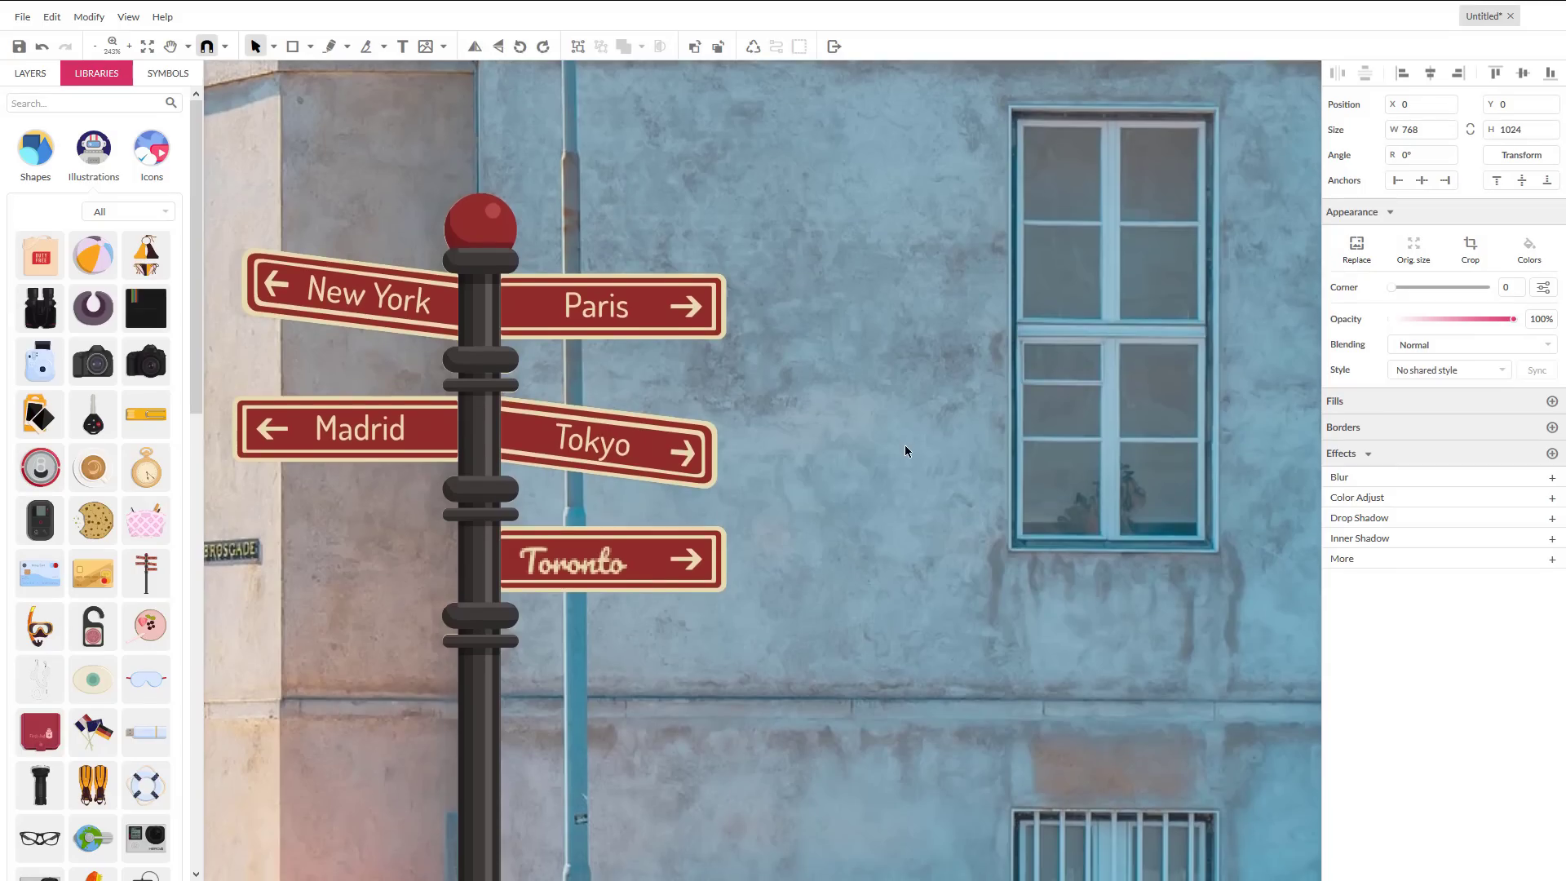
pyautogui.scroll(-3, 904, 443)
pyautogui.scroll(-1, 903, 444)
pyautogui.moveTo(903, 443); pyautogui.dragTo(870, 595)
pyautogui.scroll(5, 864, 570)
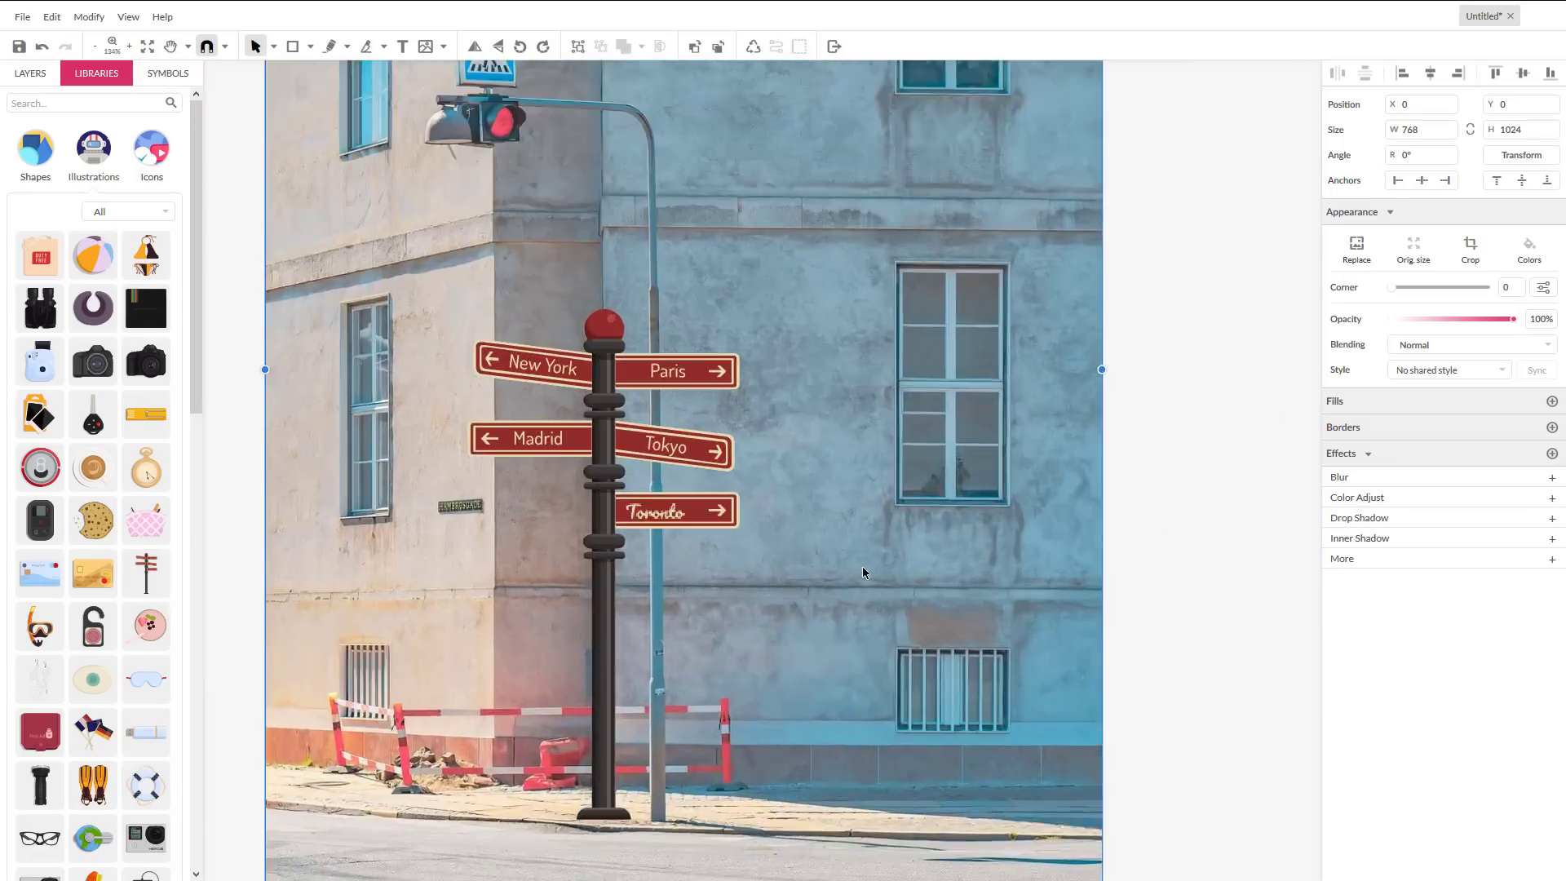
pyautogui.scroll(3, 856, 554)
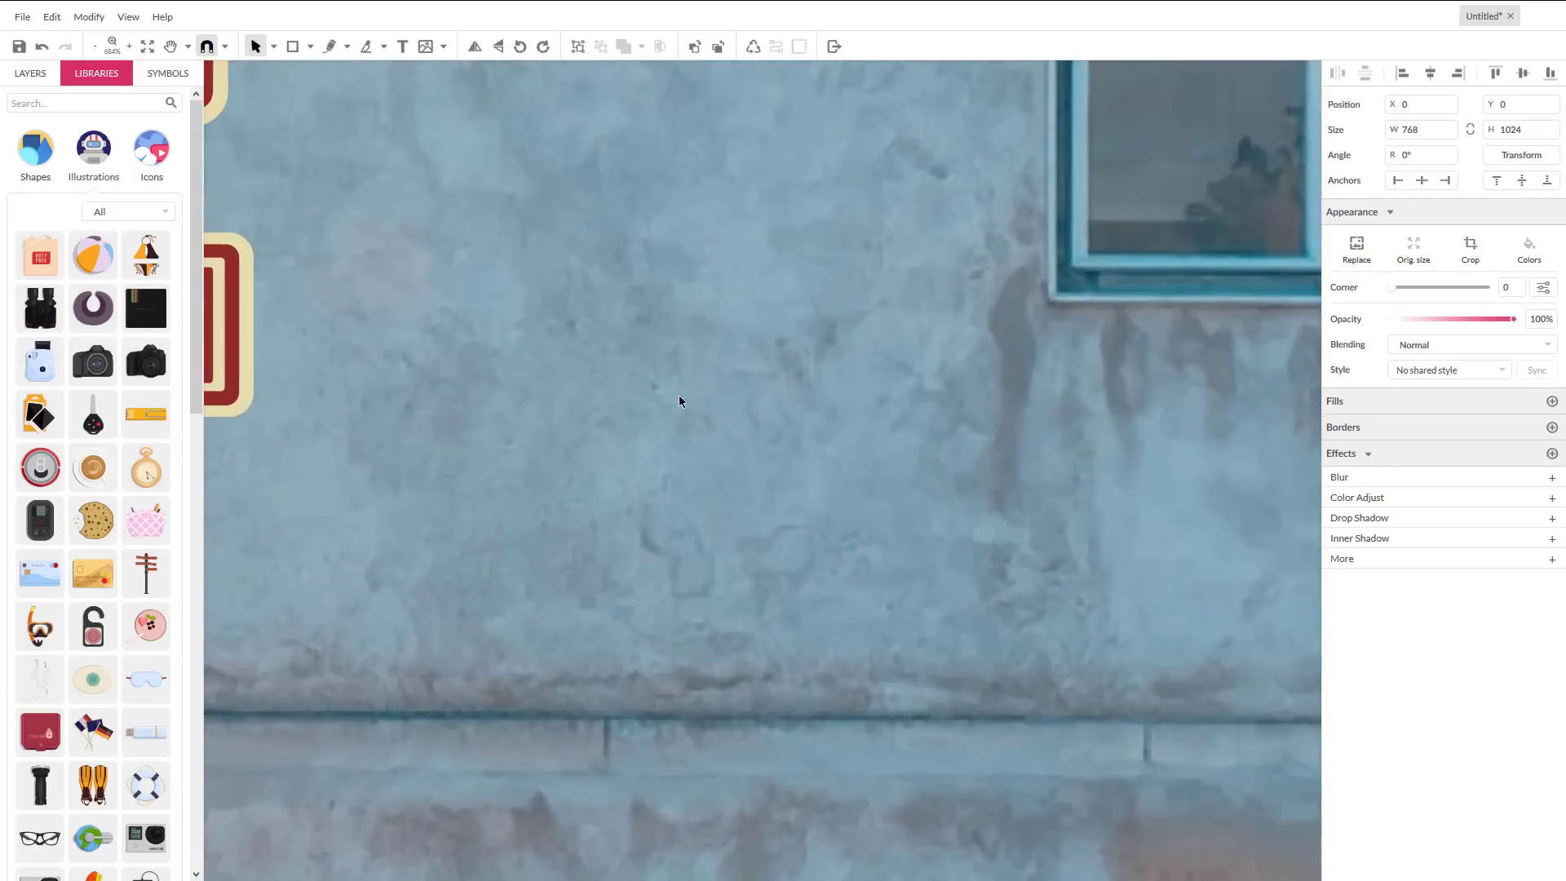
pyautogui.hscroll(-5, 1132, 650)
pyautogui.scroll(1, 1152, 537)
pyautogui.scroll(-3, 1152, 537)
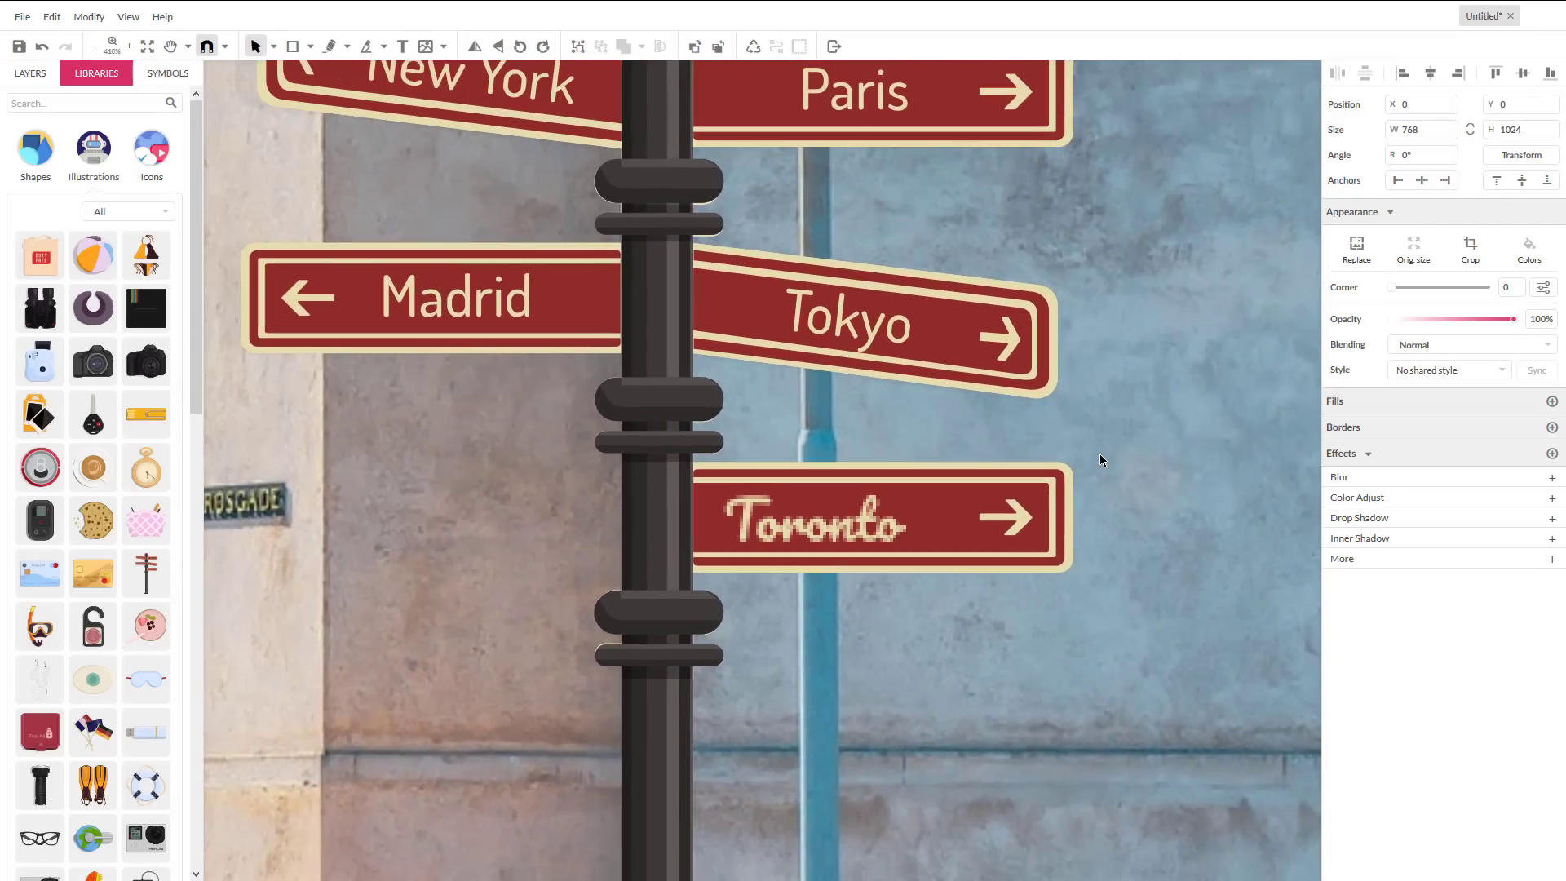
pyautogui.click(816, 360)
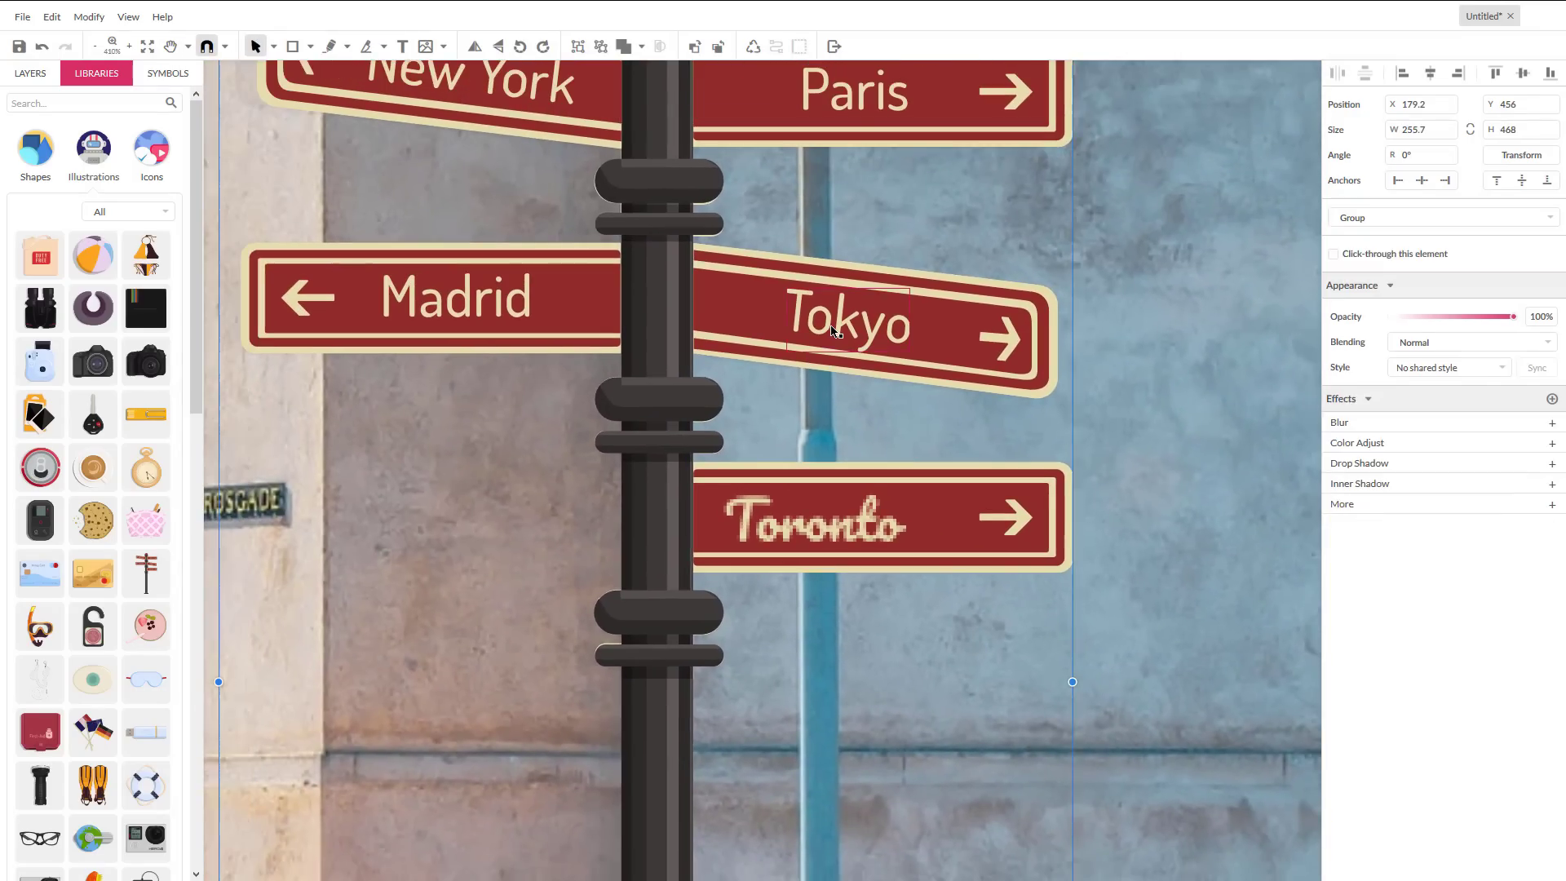
pyautogui.click(813, 551)
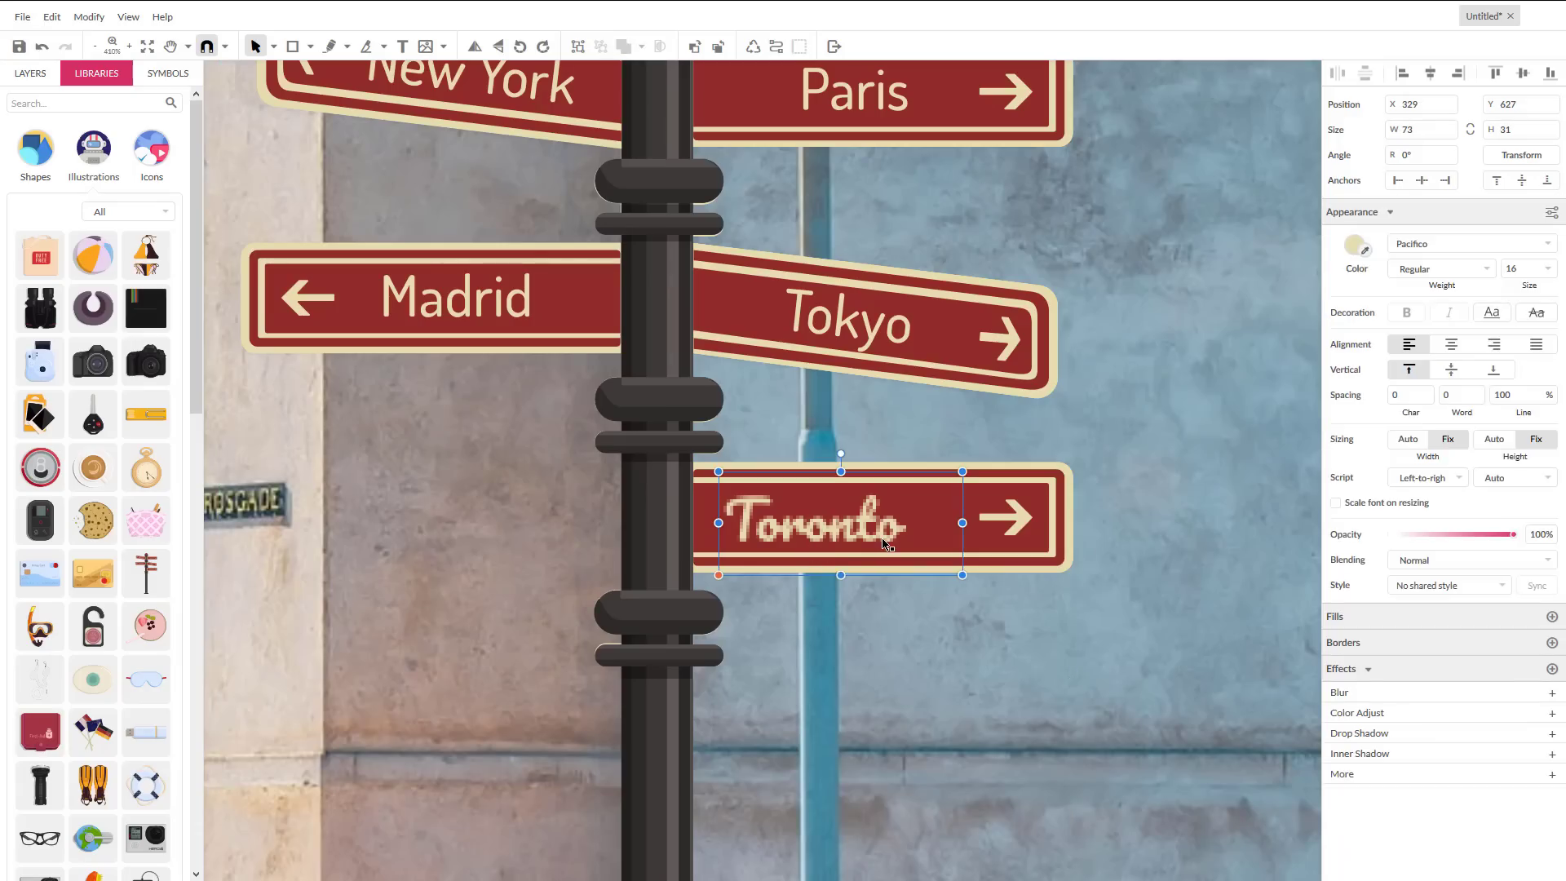
pyautogui.click(925, 663)
pyautogui.click(831, 317)
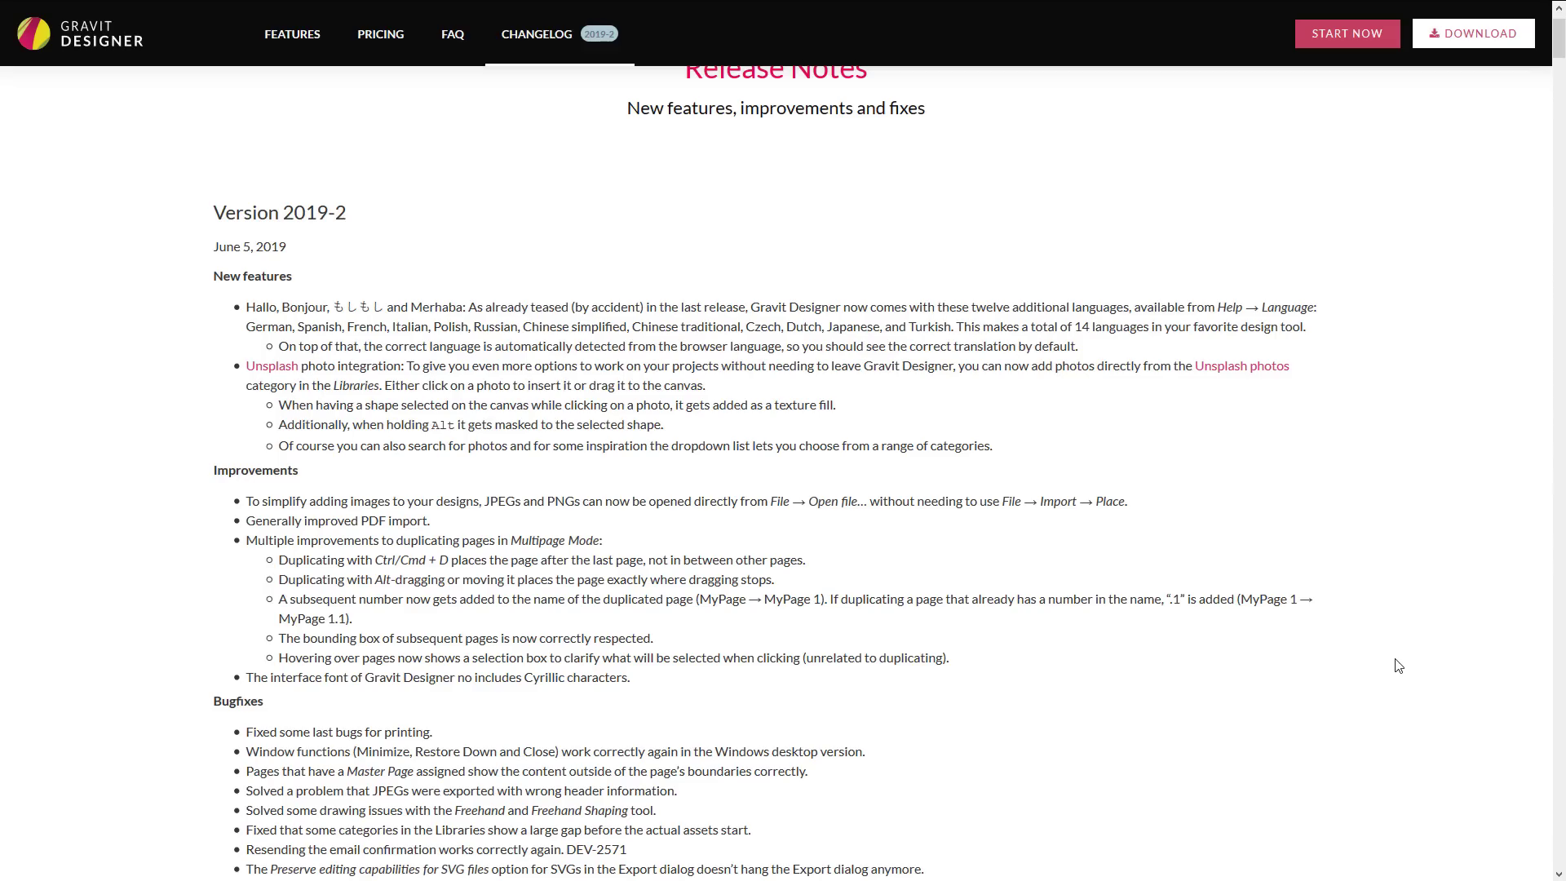
# Step: Adjust the changelog zoom and scroll to the Version 2019-2 notes dated June 5, 2019
pyautogui.scroll(-1, 1210, 552)
pyautogui.hotkey('ctrl', '+')
pyautogui.hotkey('ctrl', '+')
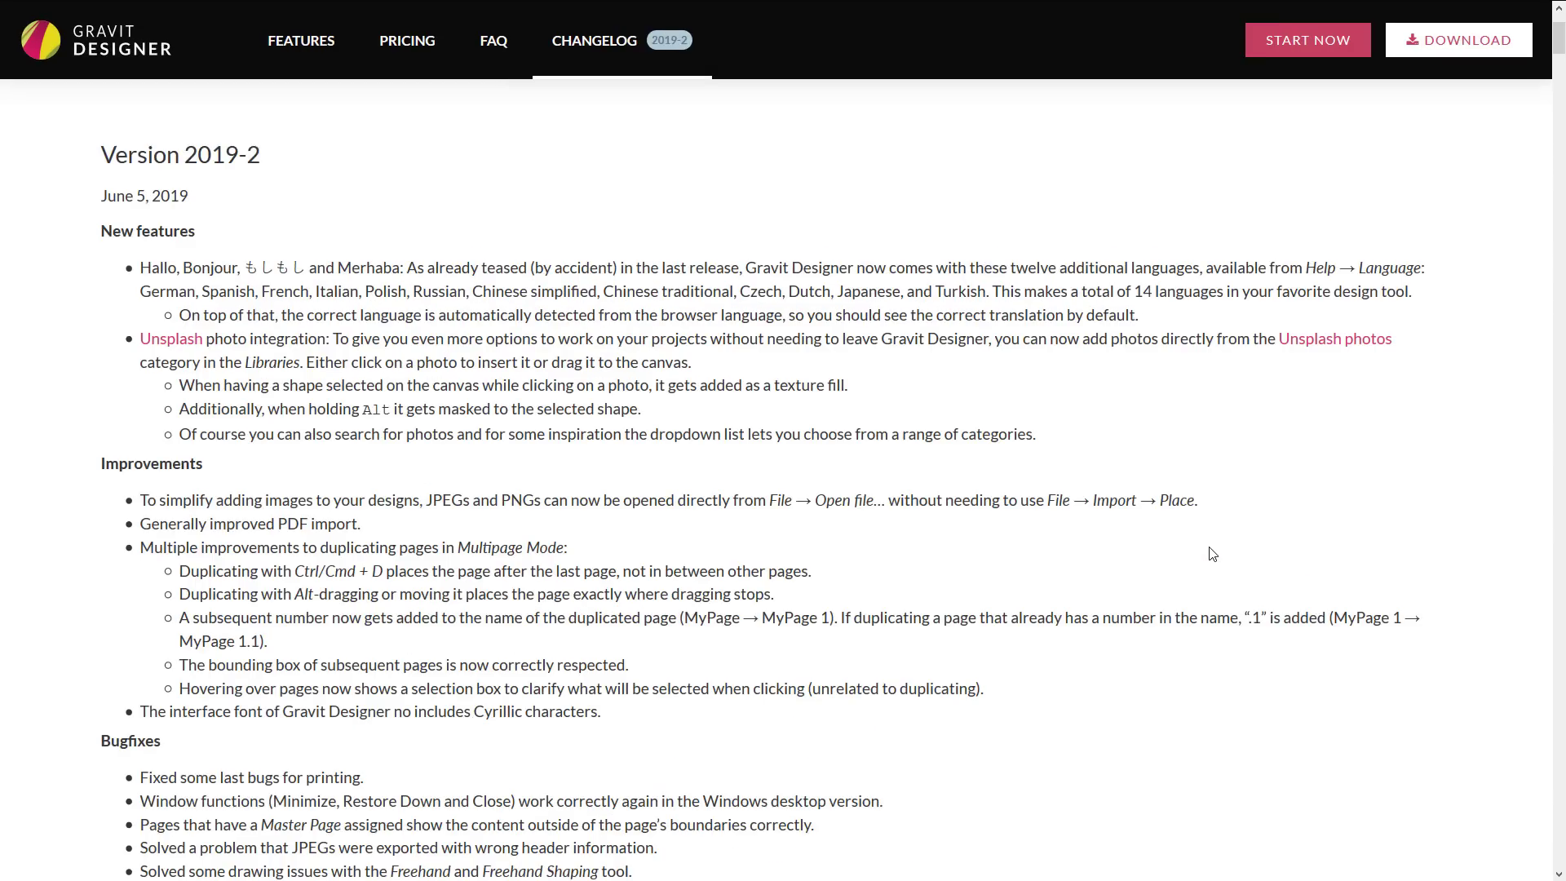
pyautogui.hotkey('ctrl', '-')
pyautogui.hotkey('ctrl', '+')
pyautogui.scroll(-2, 213, 309)
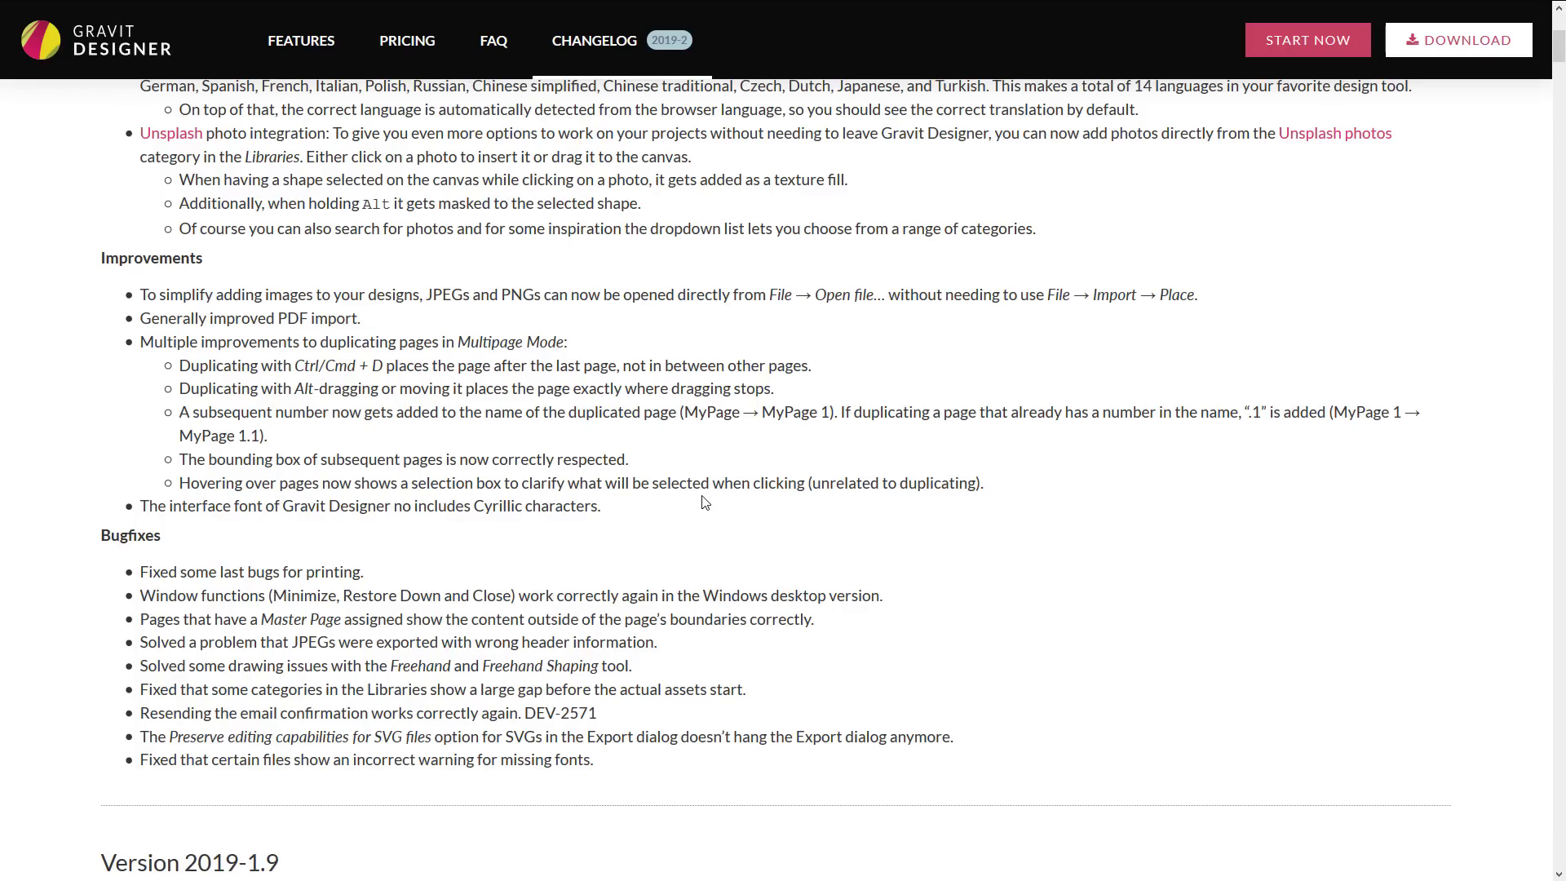
pyautogui.scroll(-2, 721, 499)
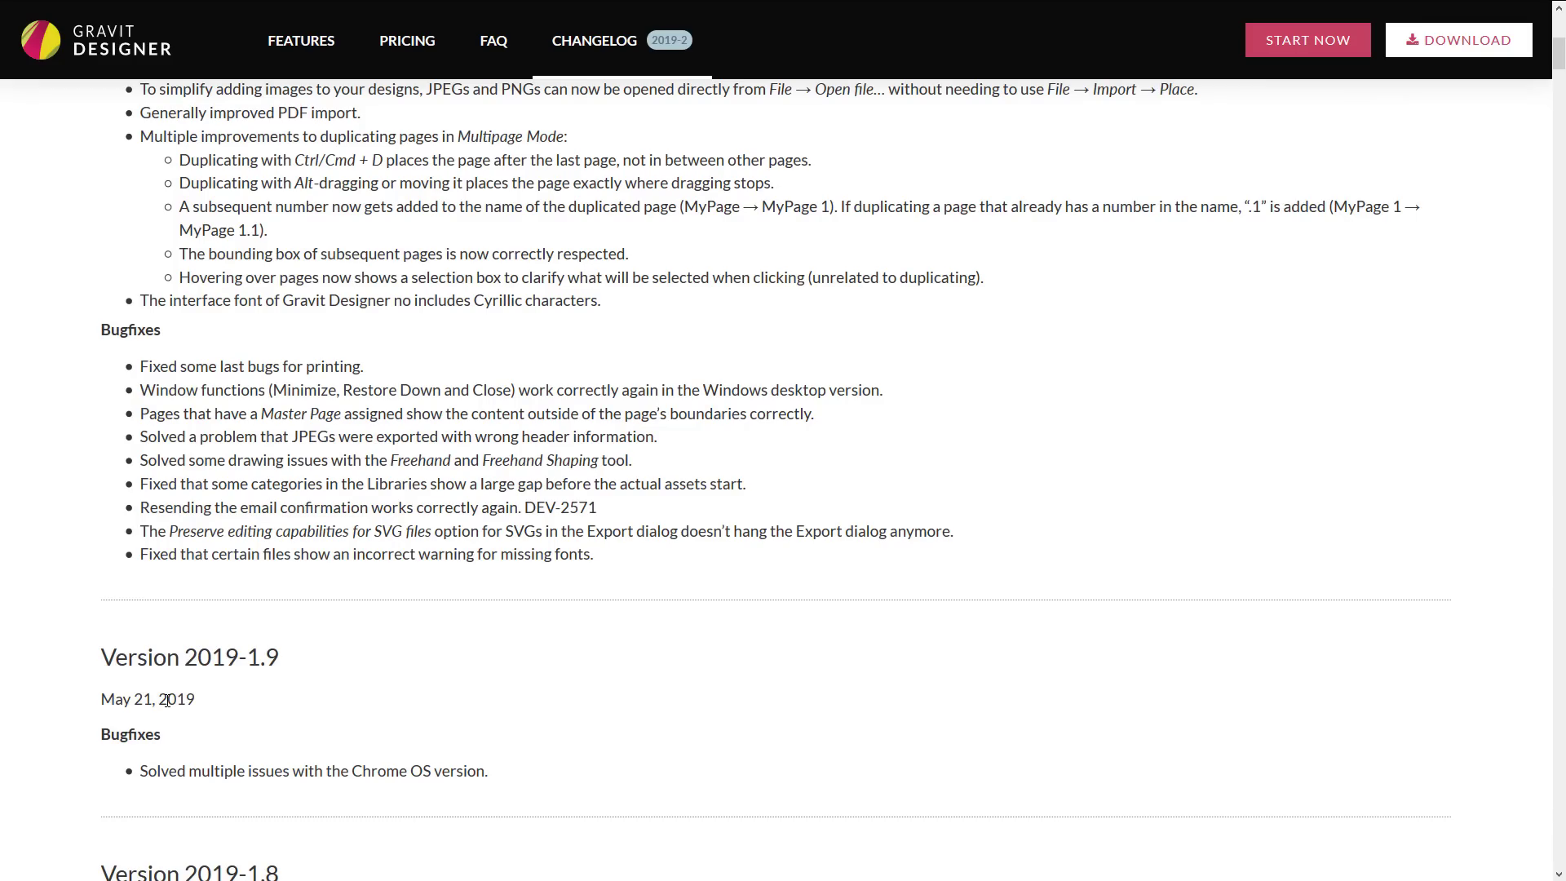
pyautogui.scroll(6, 167, 700)
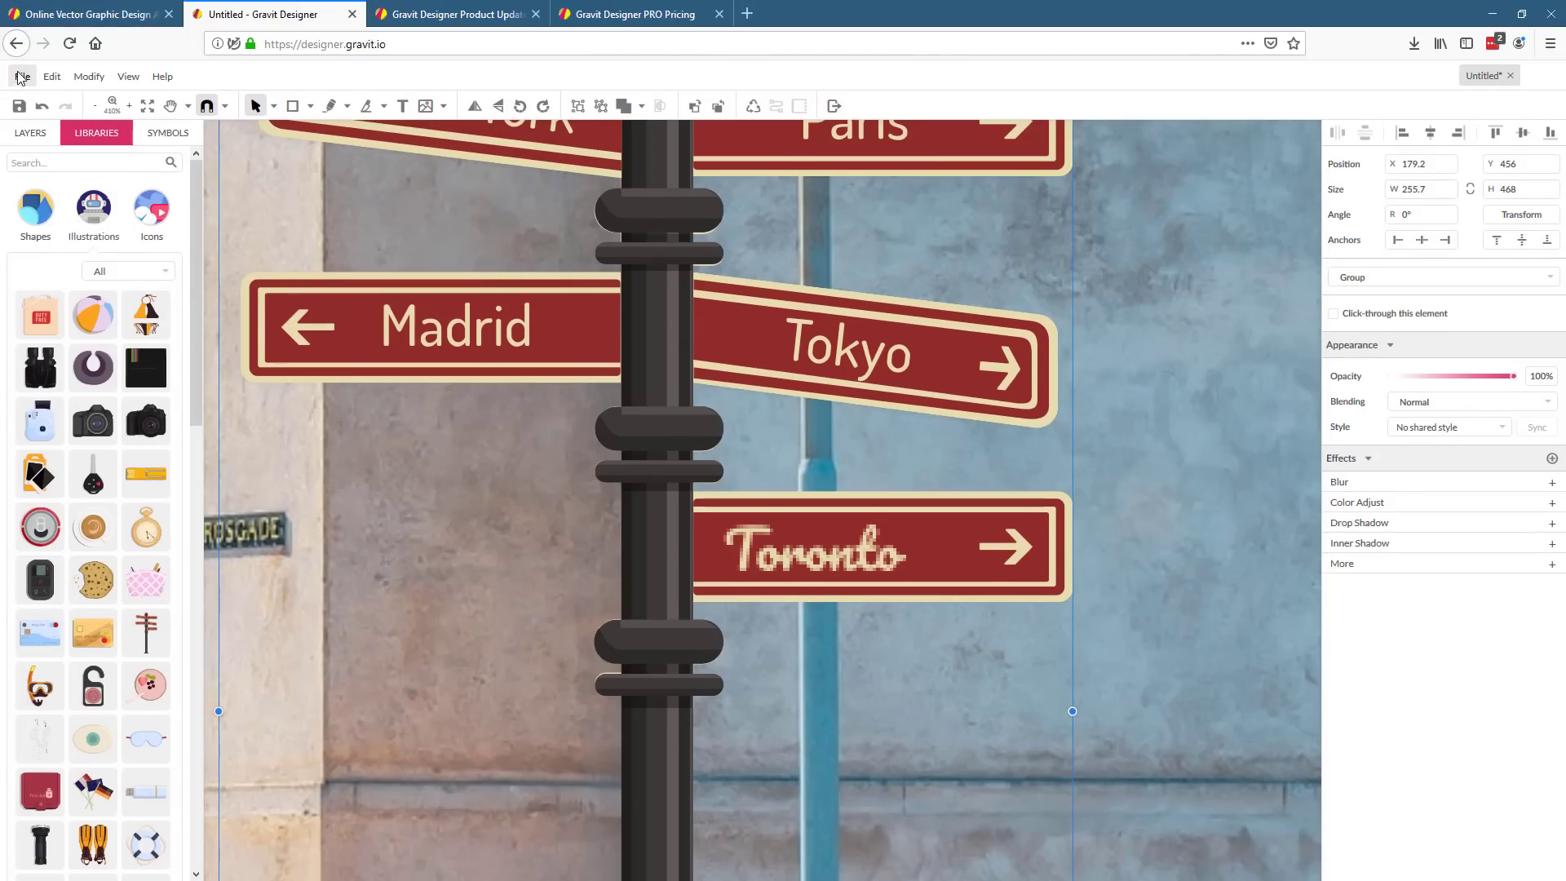
# Step: Open Advanced Export, keeping PNG format and the existing background
pyautogui.click(23, 70)
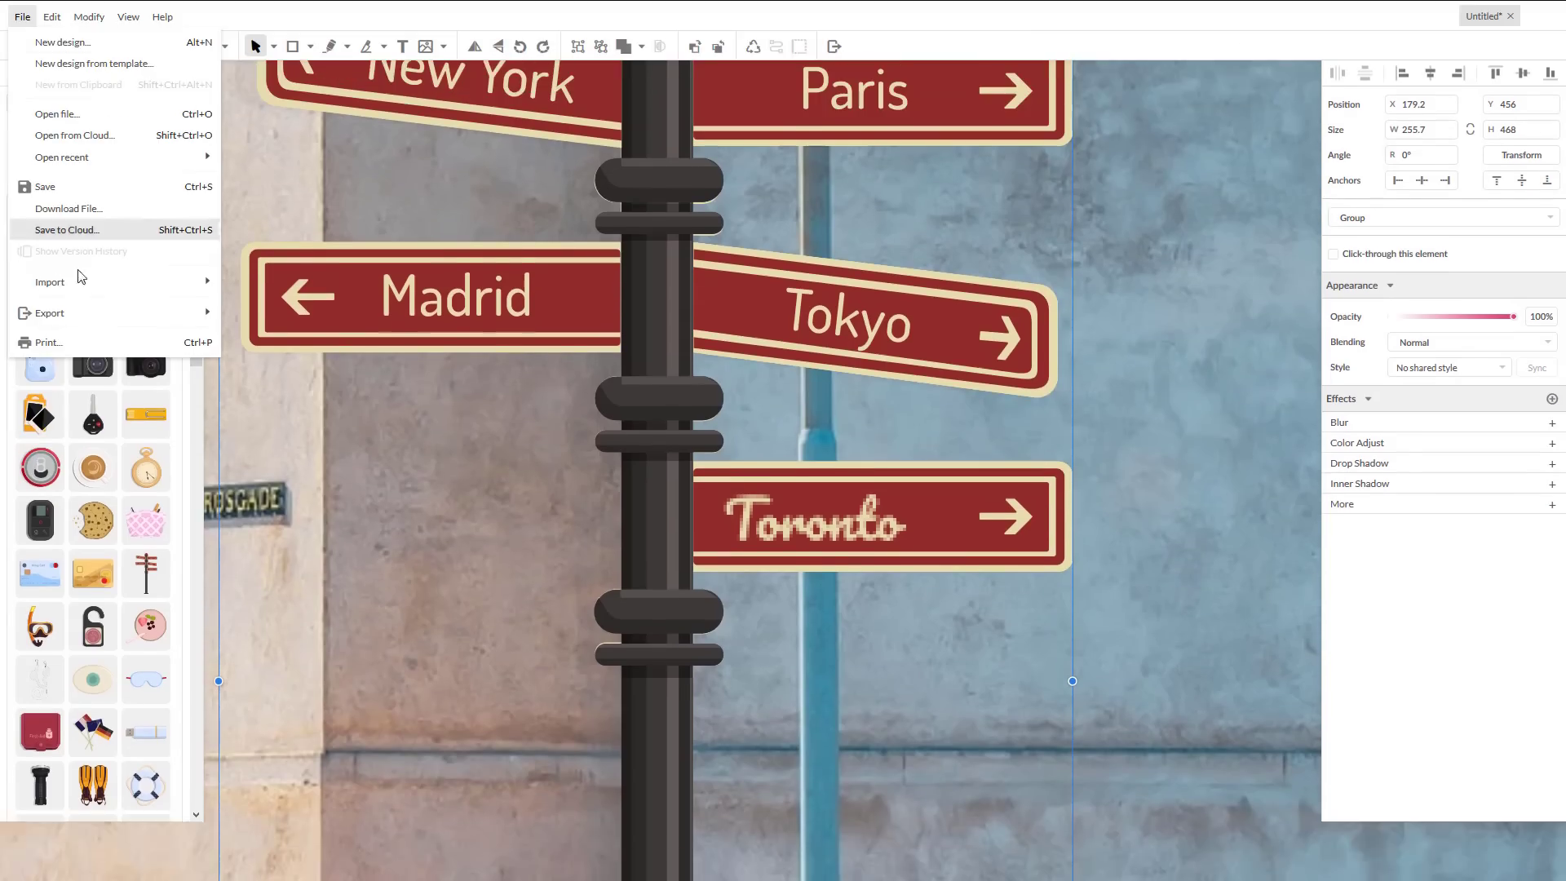
pyautogui.moveTo(72, 308)
pyautogui.click(271, 323)
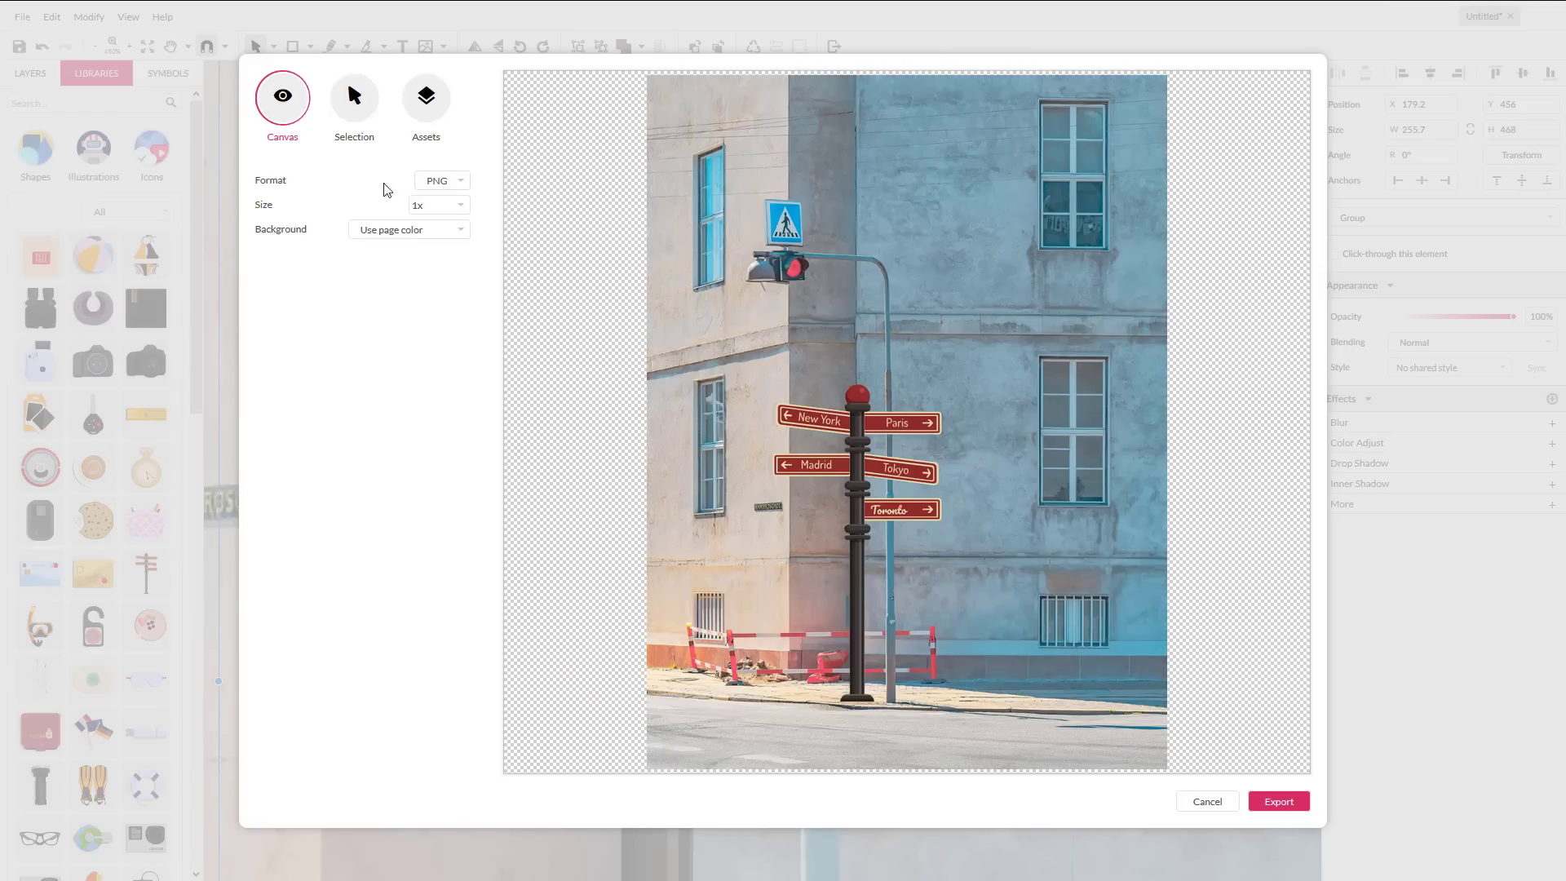
pyautogui.click(425, 183)
pyautogui.click(401, 393)
pyautogui.click(436, 230)
pyautogui.click(437, 224)
# Step: Preview the Selection and Assets export modes, then cancel without exporting
pyautogui.click(354, 97)
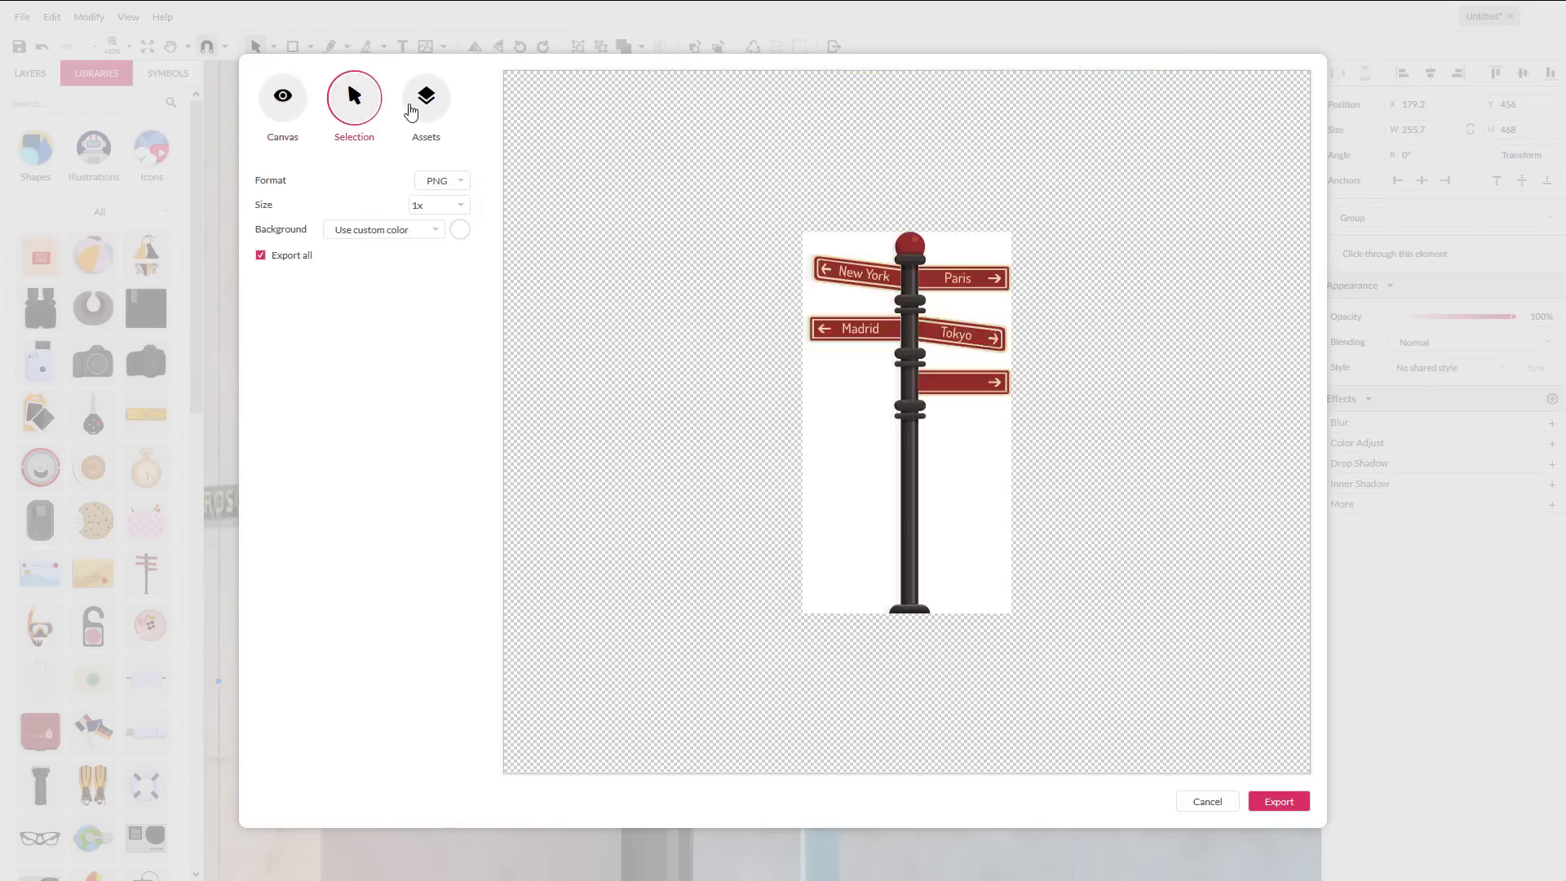
pyautogui.click(420, 104)
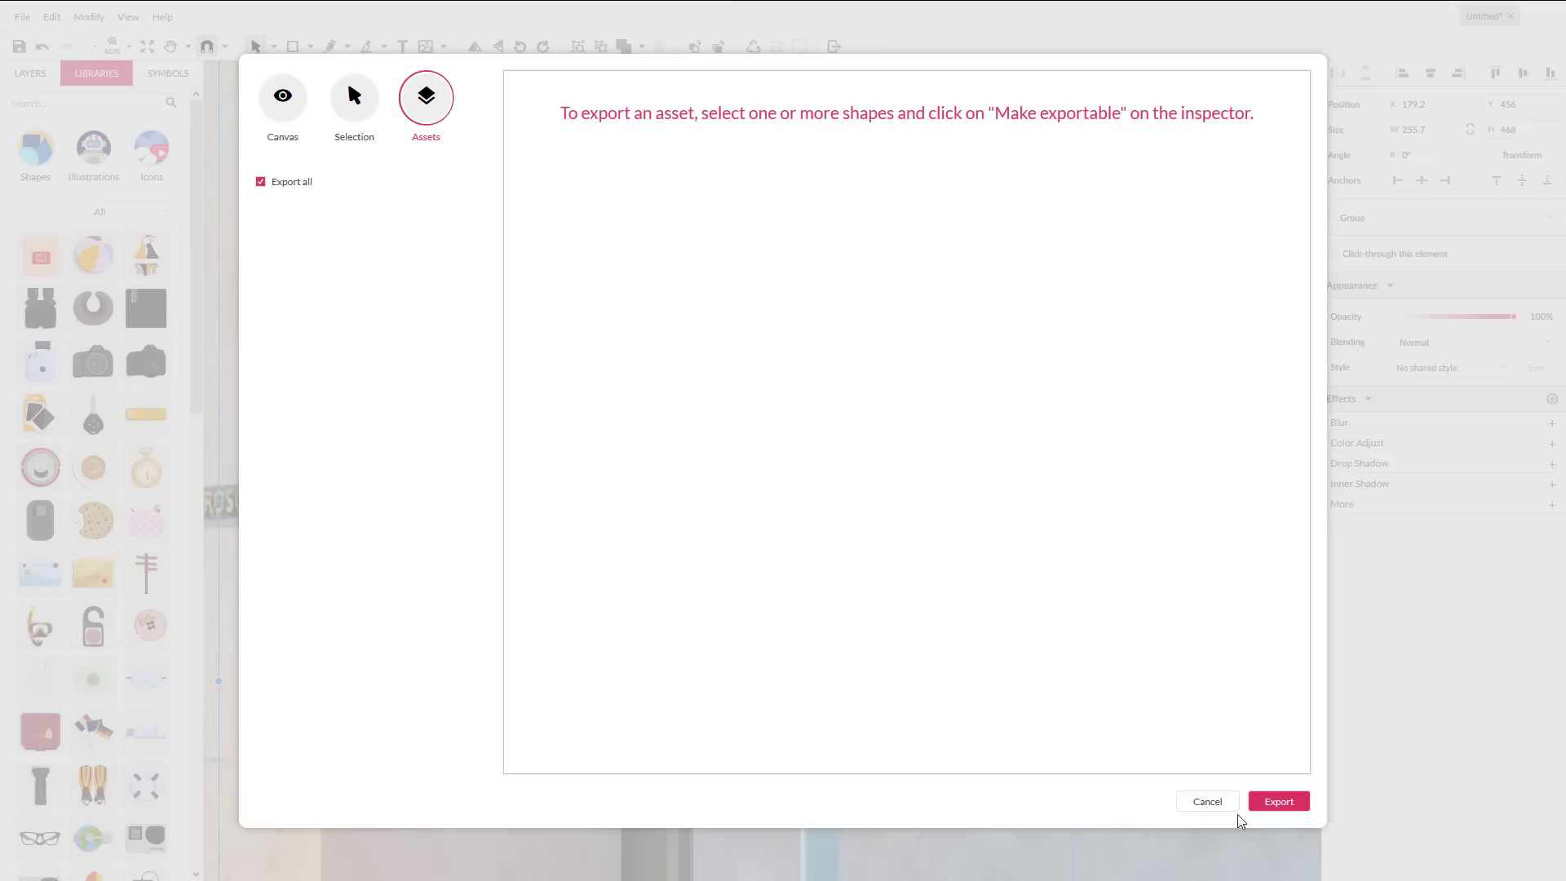
pyautogui.click(1208, 801)
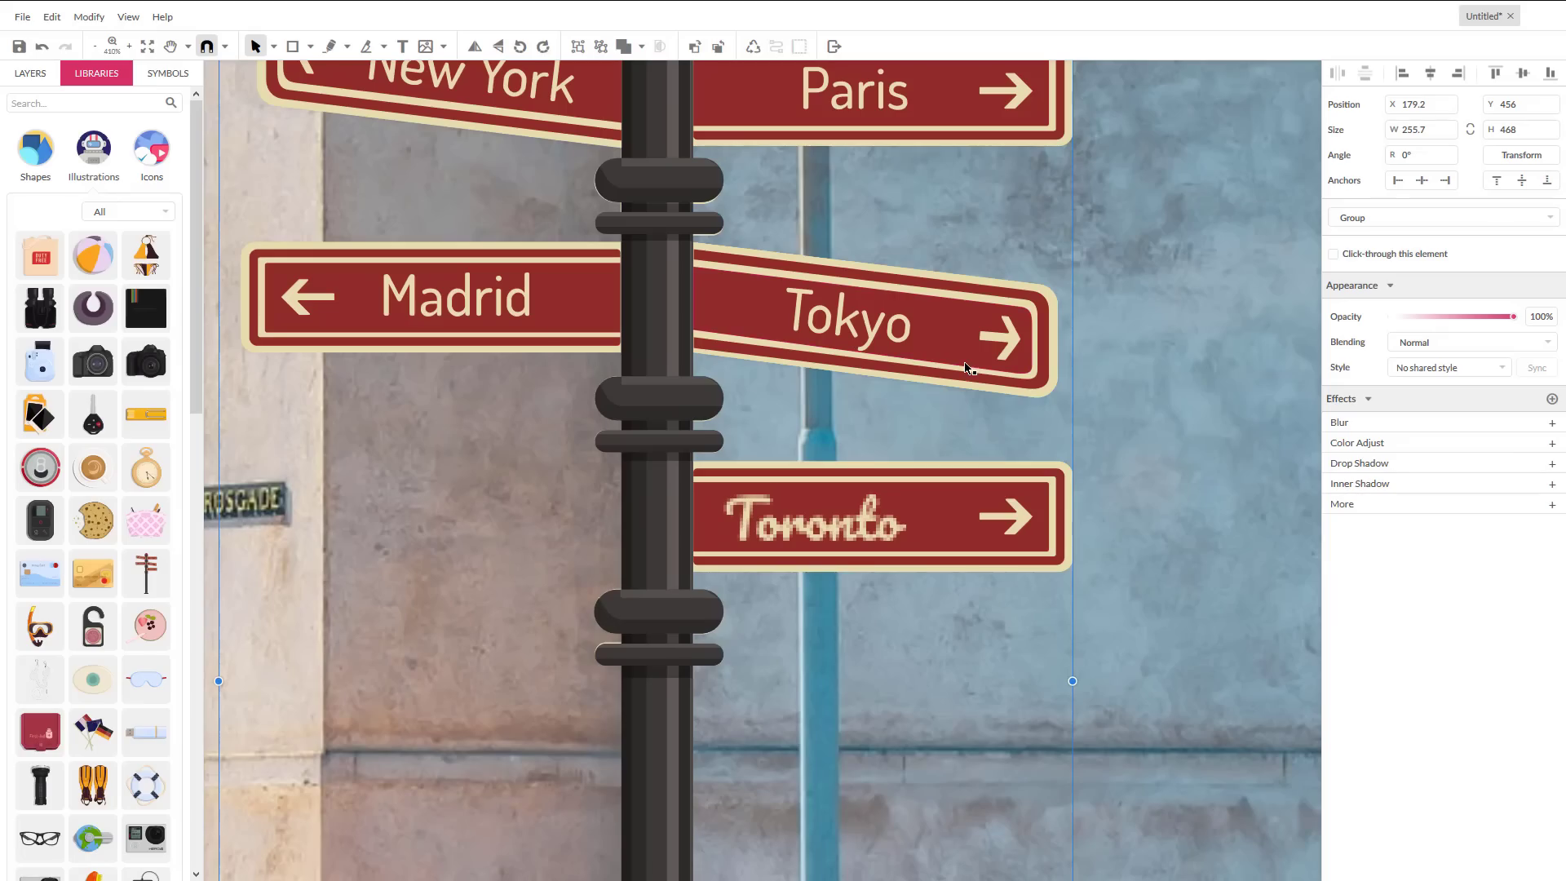
pyautogui.moveTo(897, 8)
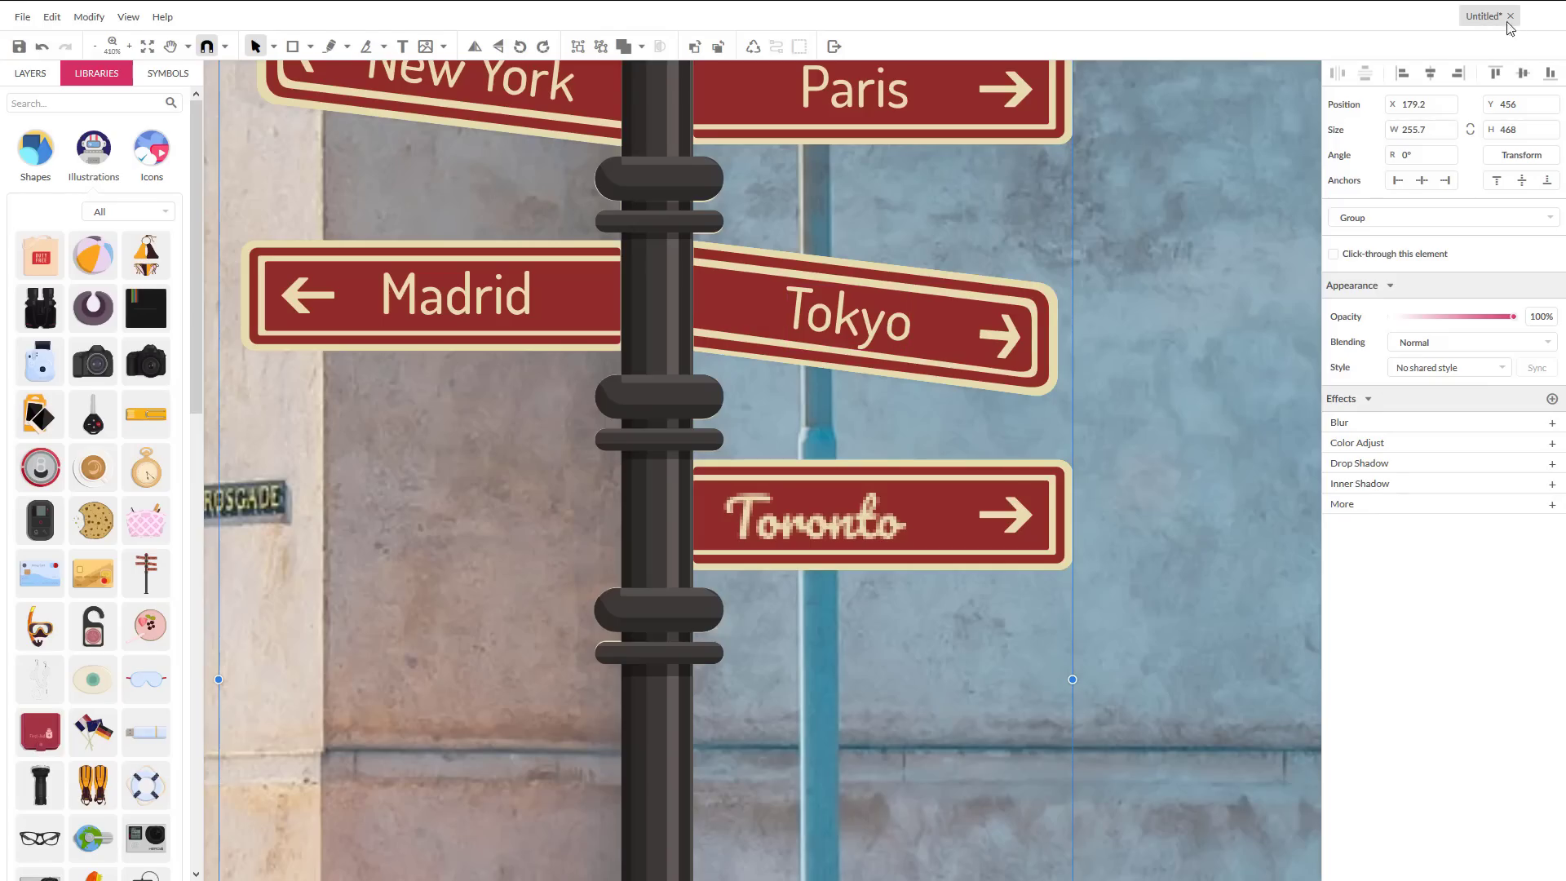
pyautogui.moveTo(687, 2)
pyautogui.click(22, 76)
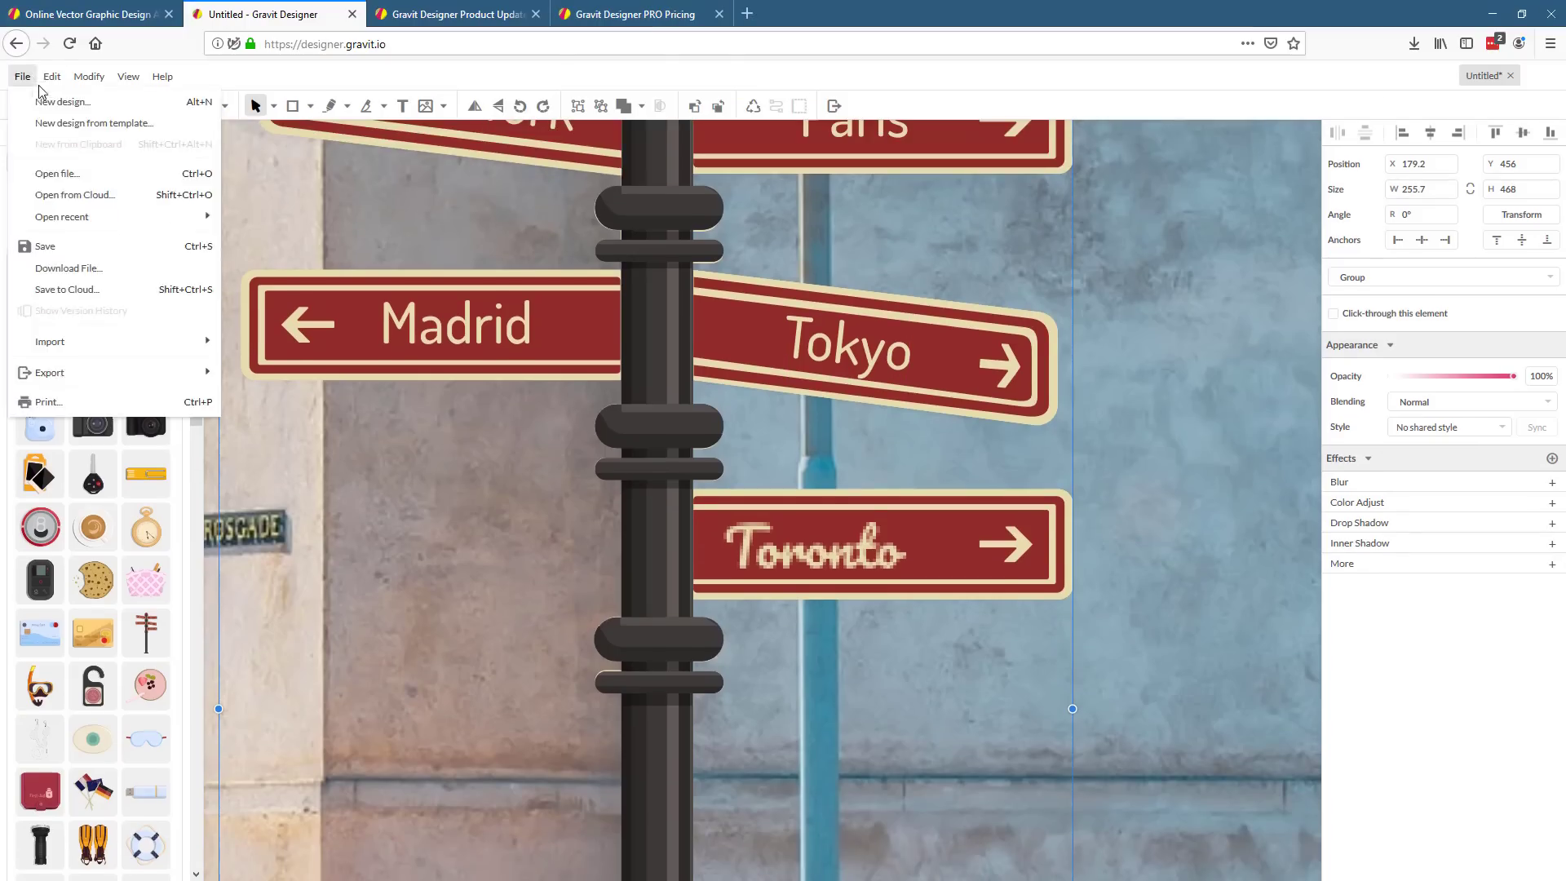
pyautogui.moveTo(52, 78)
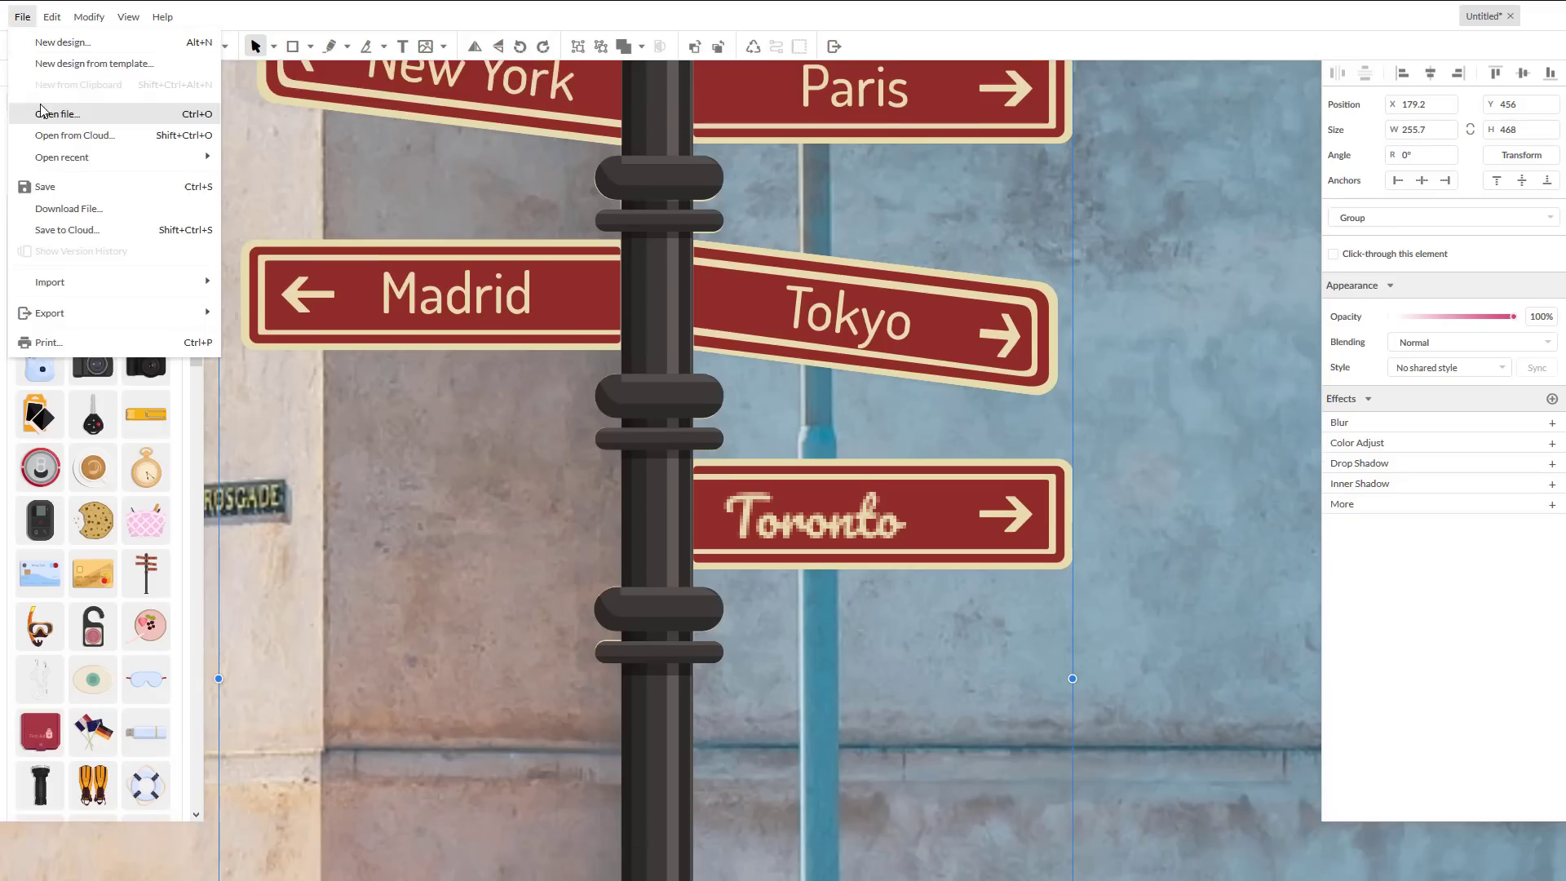
pyautogui.click(41, 112)
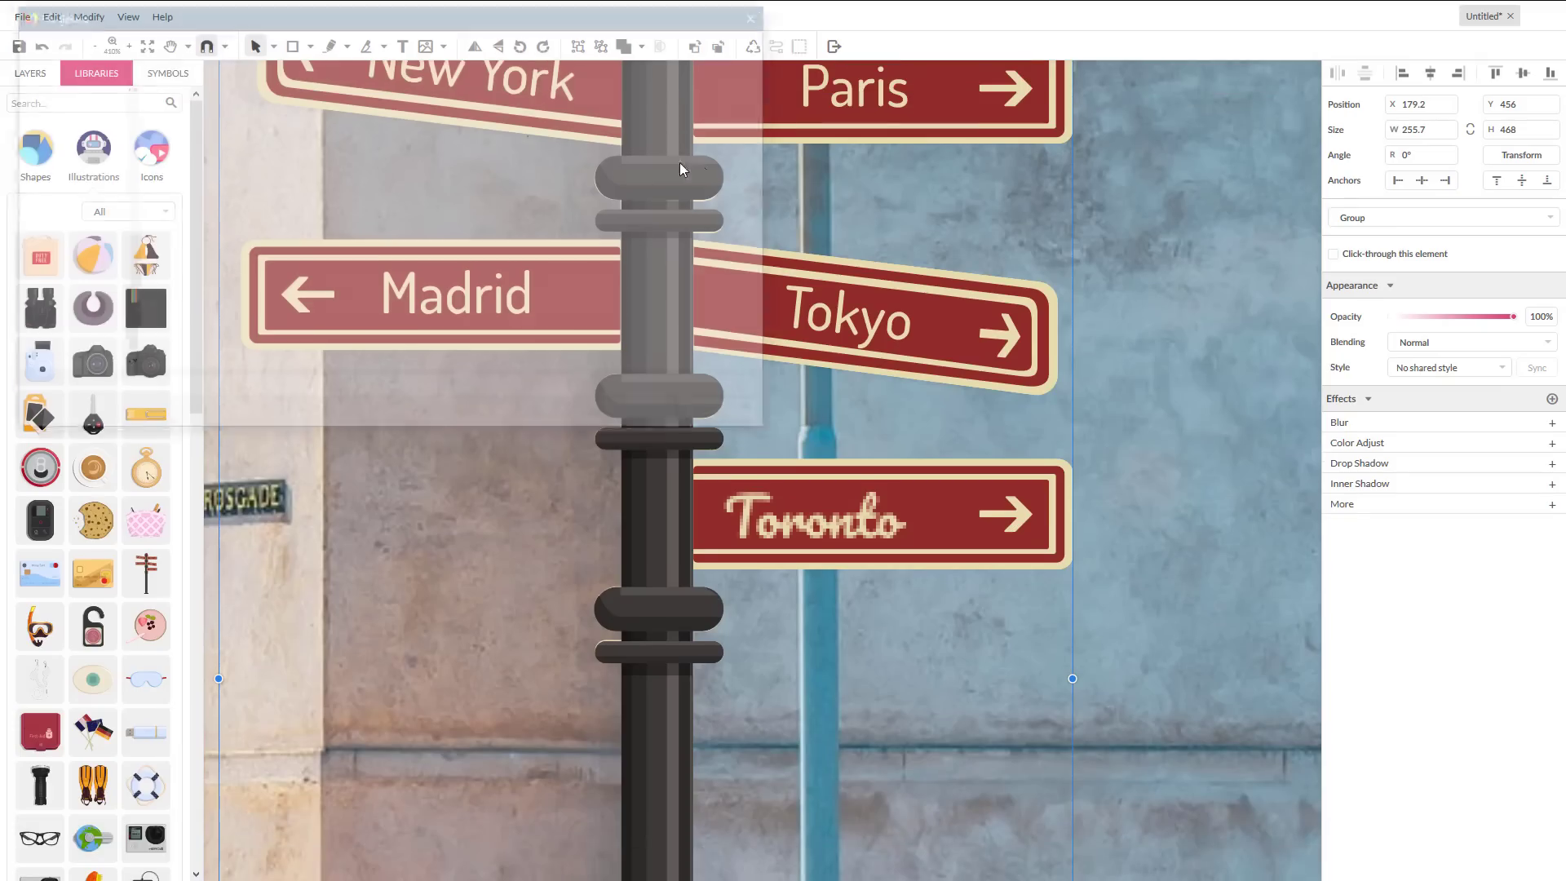
pyautogui.press('Escape')
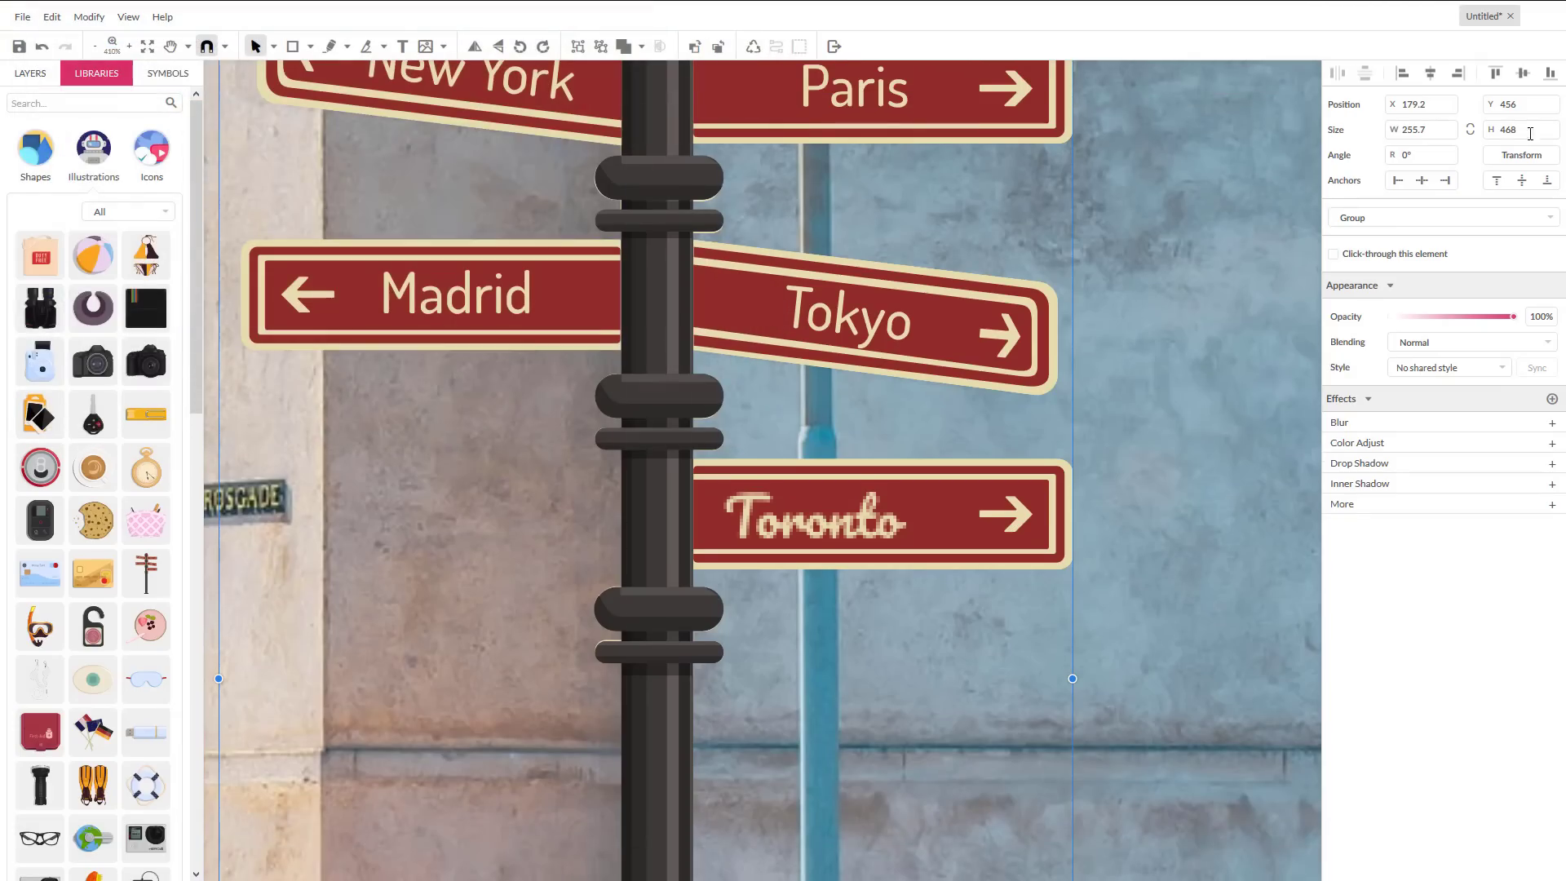